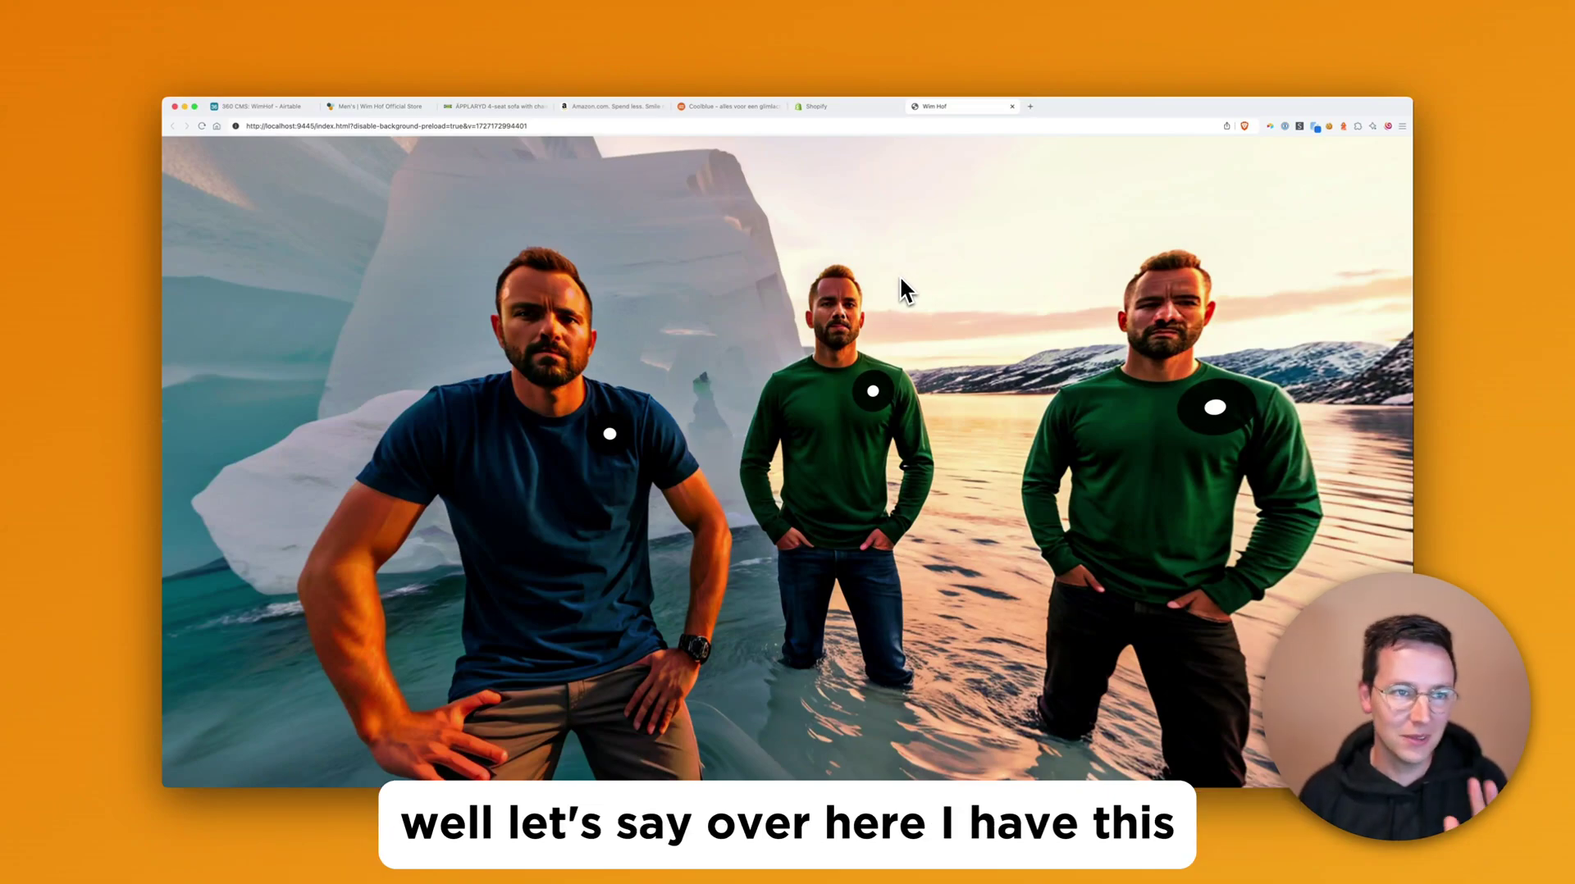
Open the Natural State T-shirt page from the Men's store and select its web address
{"action": "key", "text": "super+2"}
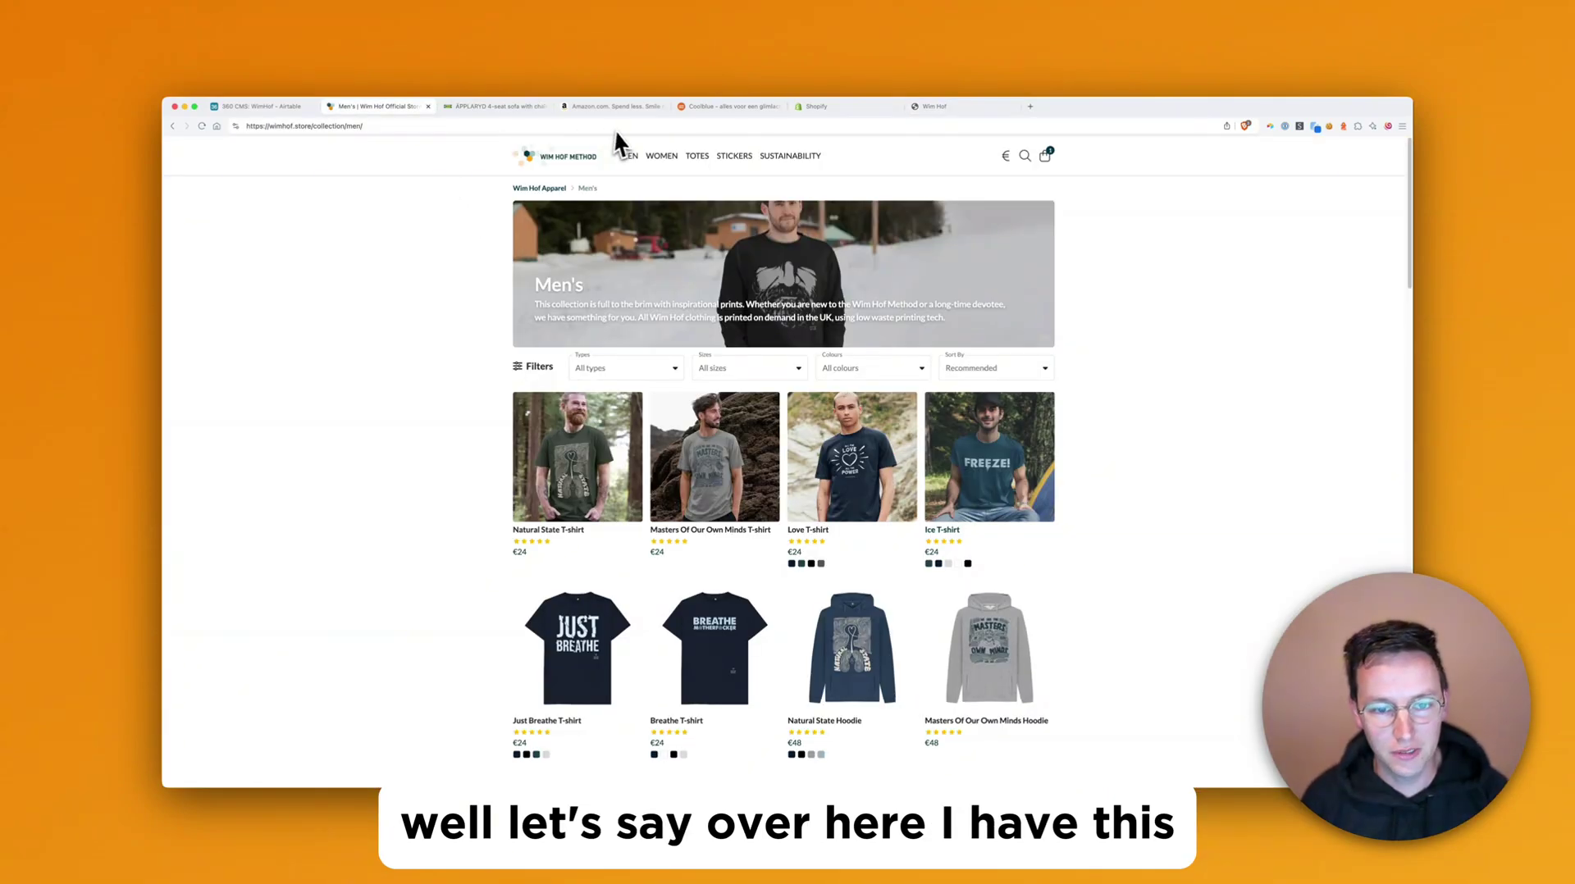
{"action": "left_click", "coordinate": [605, 480]}
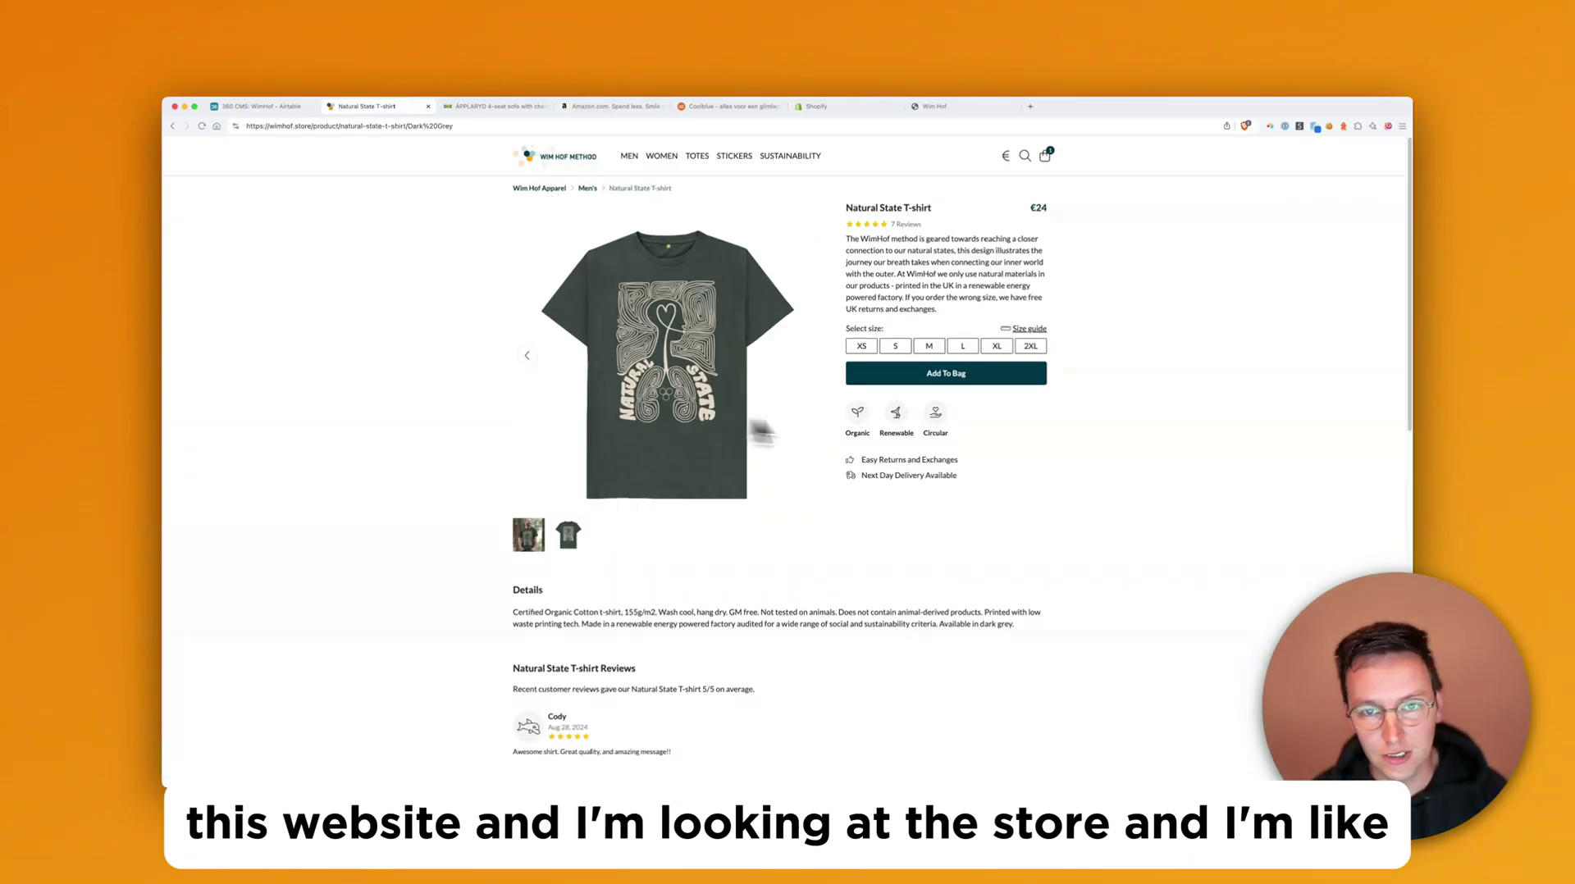
{"action": "left_click", "coordinate": [520, 125]}
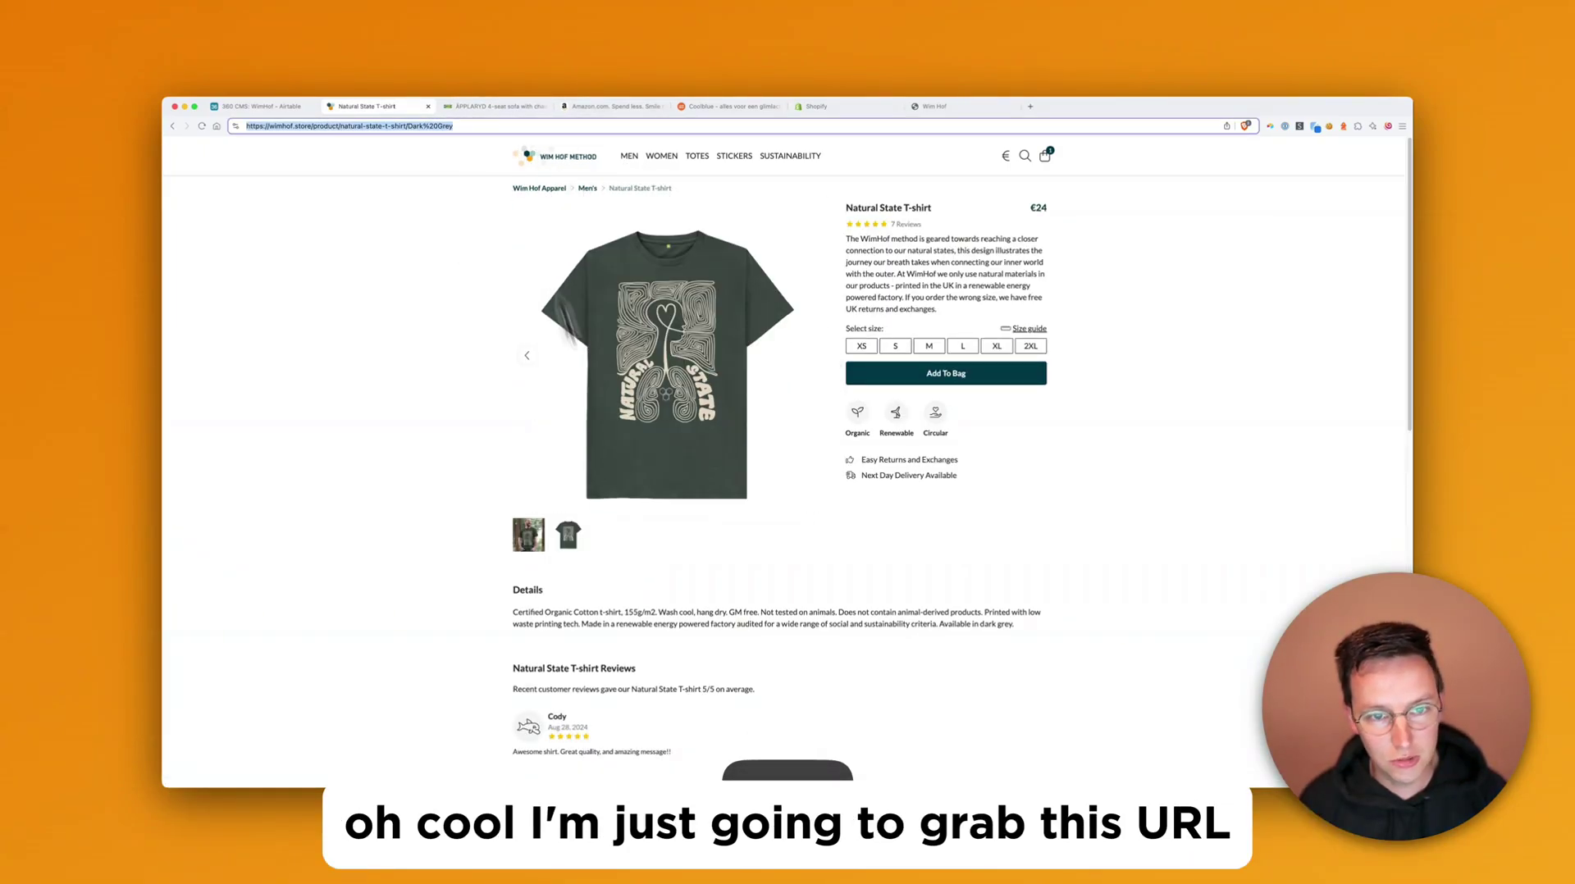
{"action": "mouse_move", "coordinate": [670, 775]}
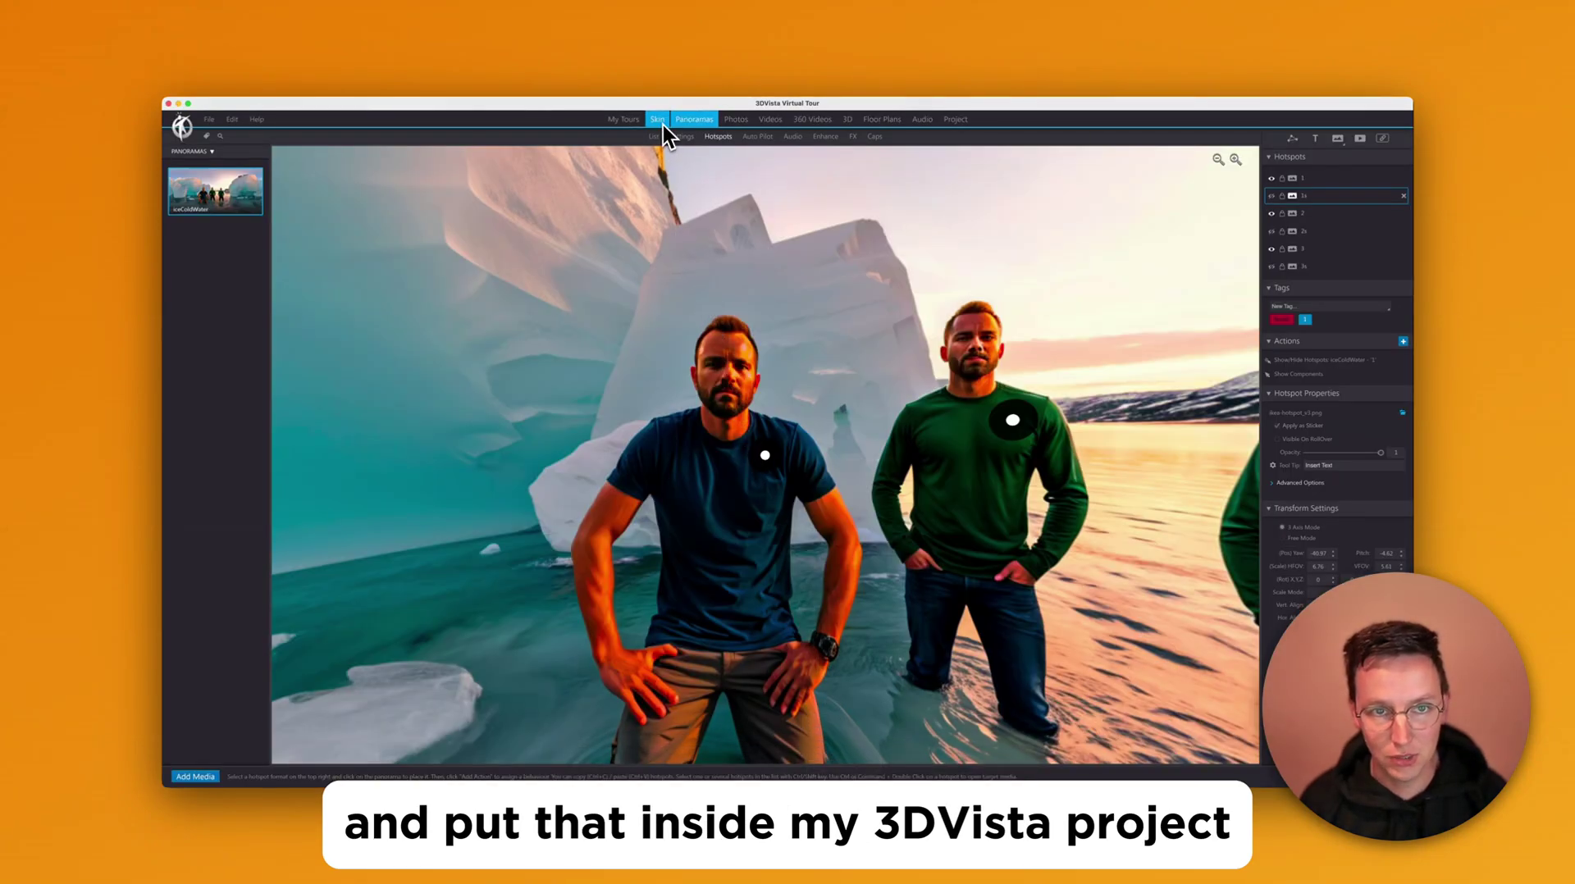
Add a web frame to the tour skin, enlarge it, and paste the T-shirt page URL
{"action": "left_click", "coordinate": [657, 120]}
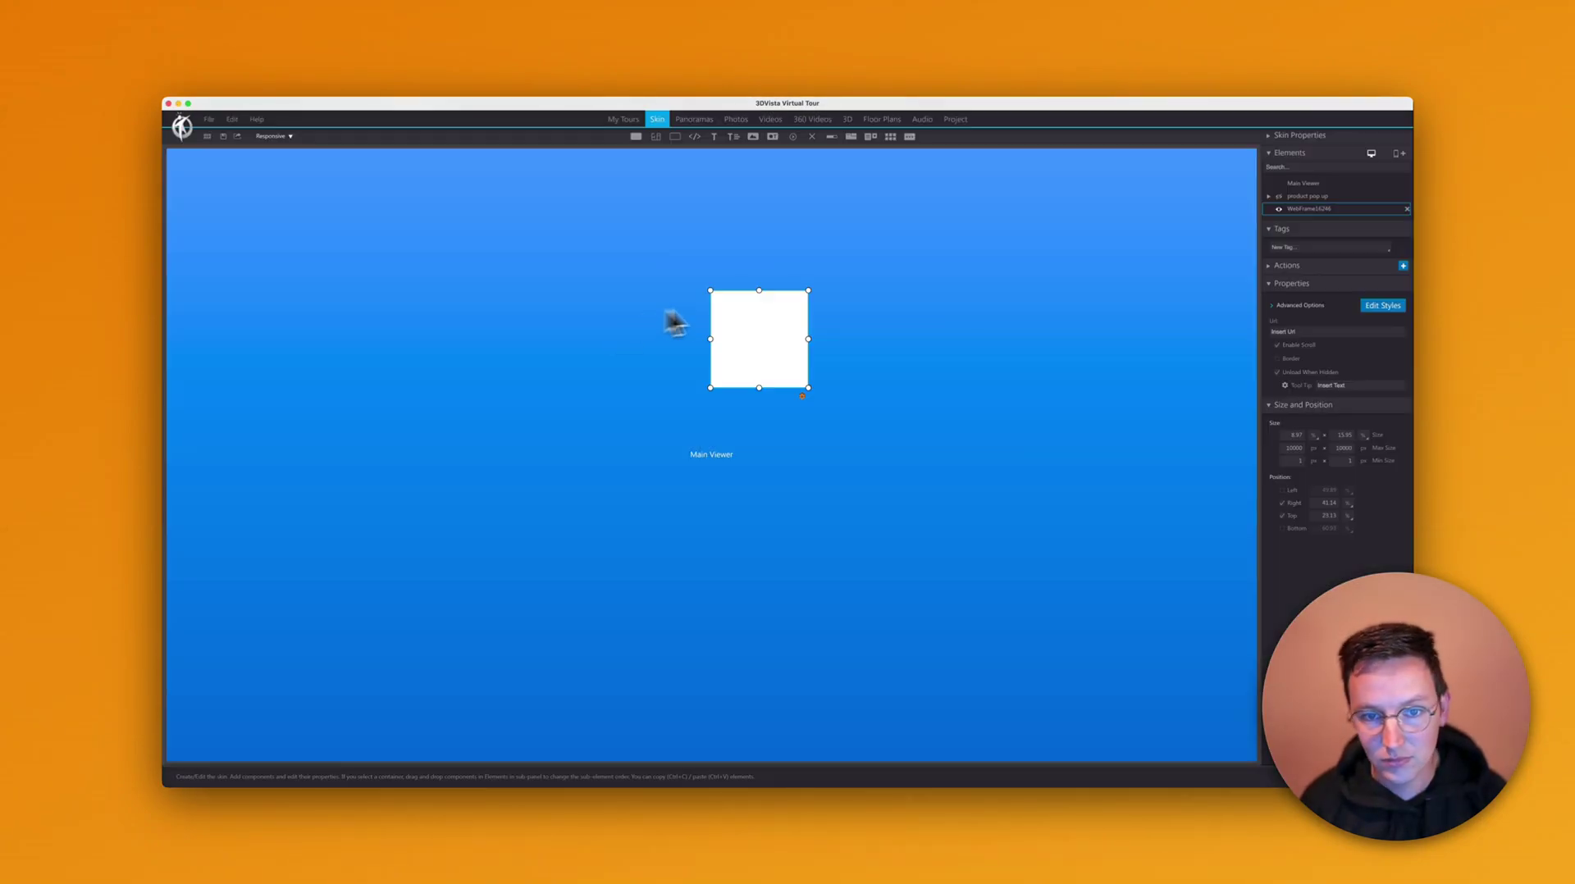
{"action": "left_click_drag", "start_coordinate": [809, 386], "coordinate": [1036, 636]}
{"action": "key", "text": "super+v"}
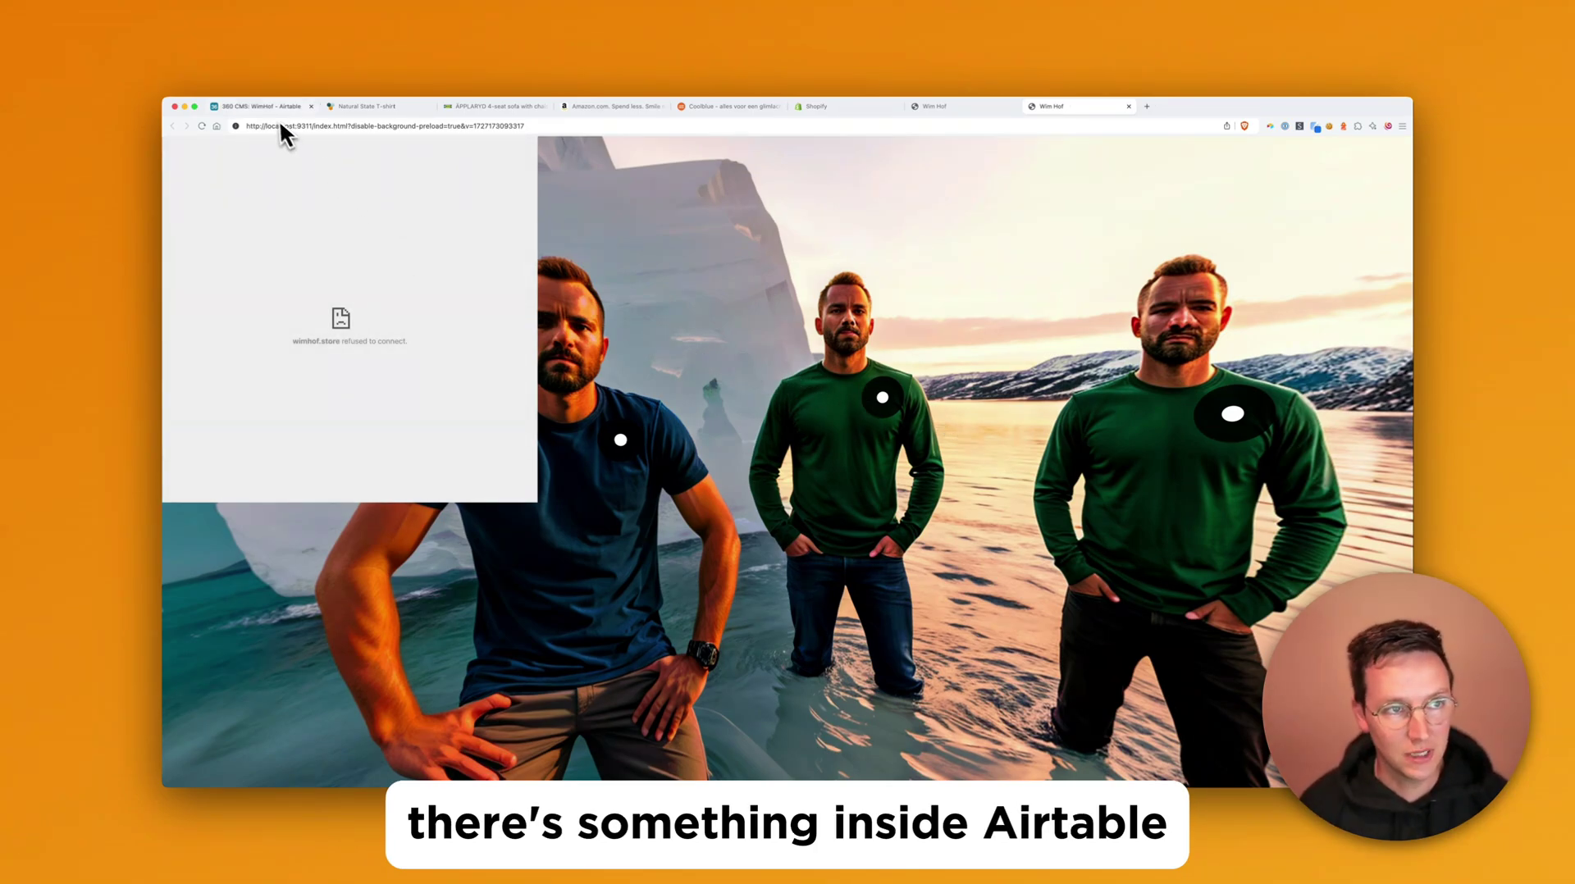
Switch to the '360 CMS: WimHof - Airtable' tab showing the empty WimHof table
{"action": "left_click", "coordinate": [269, 114]}
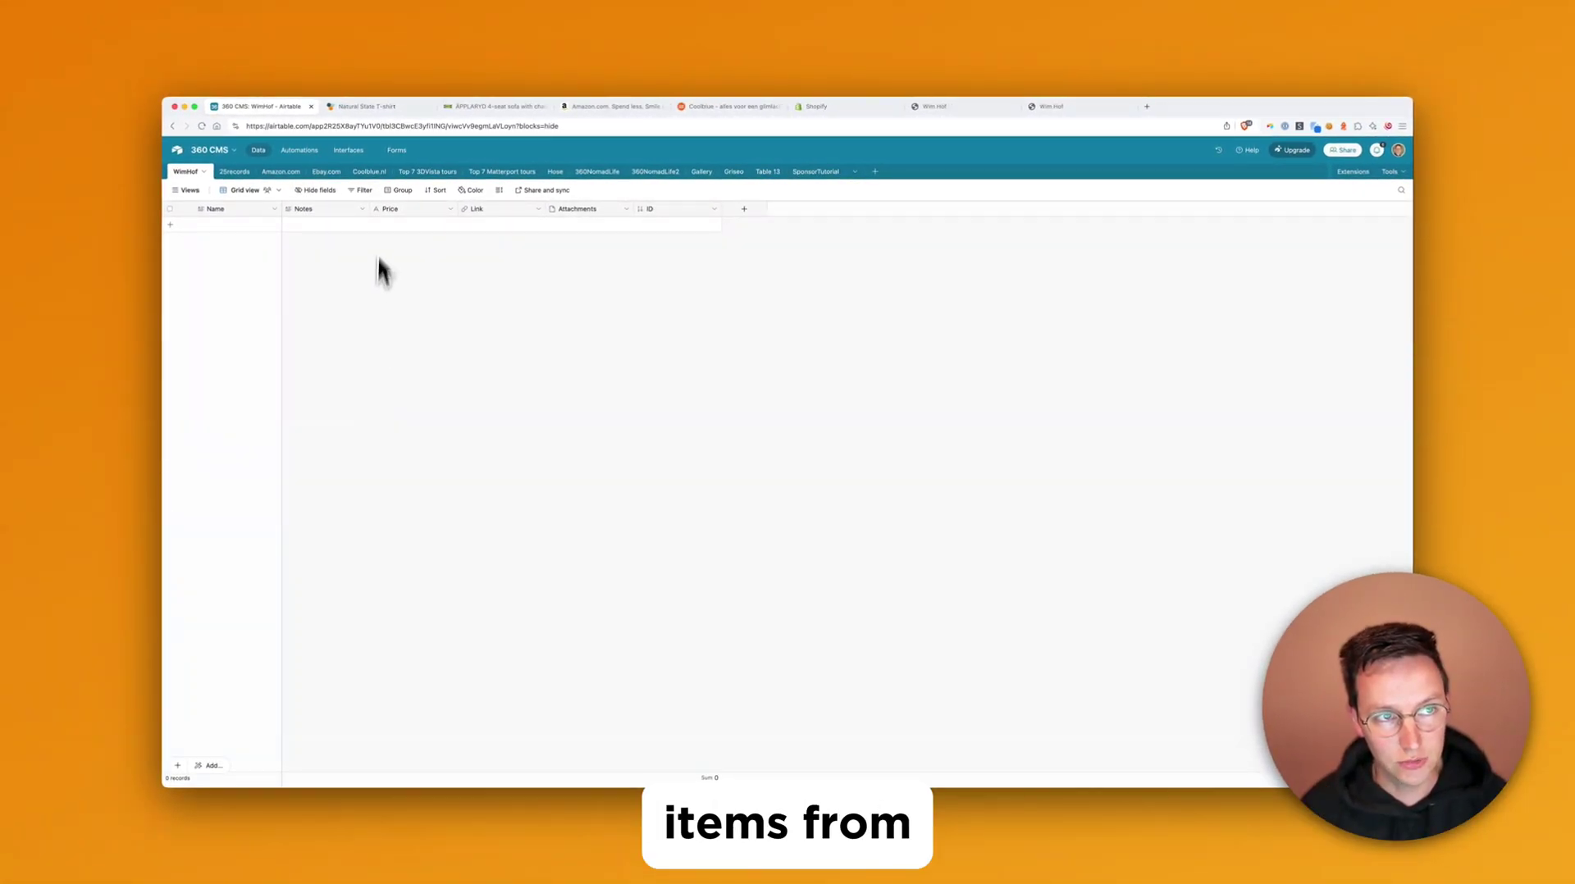
Go from the T-shirt page through the store home to the Men's collection and browse it
{"action": "left_click", "coordinate": [369, 110]}
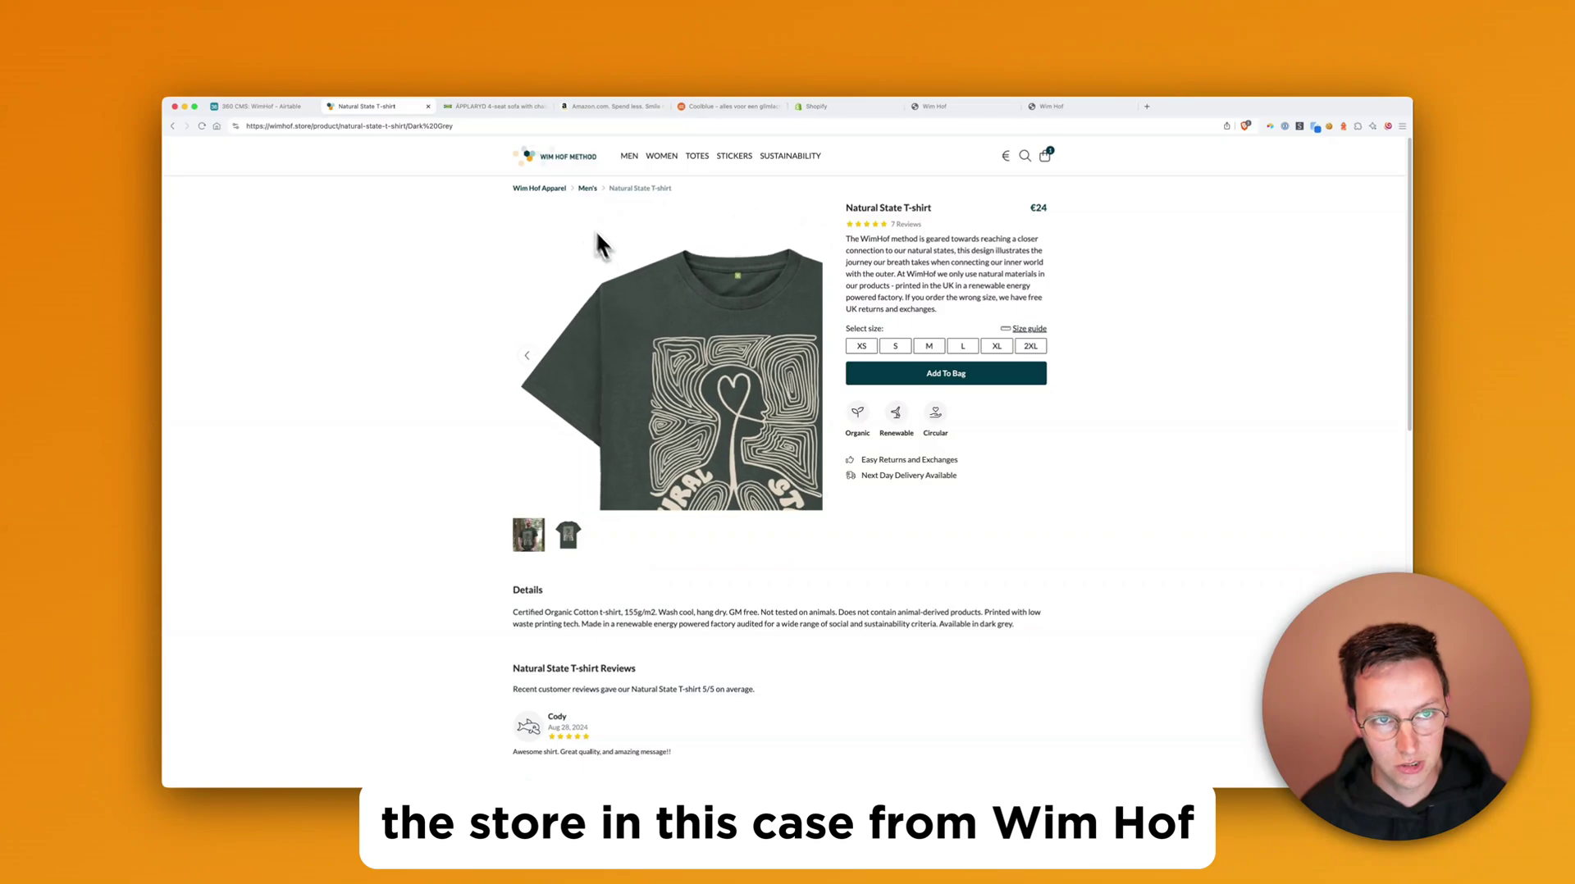
{"action": "left_click", "coordinate": [544, 188]}
{"action": "scroll", "coordinate": [718, 337], "scroll_direction": "down", "scroll_amount": 3}
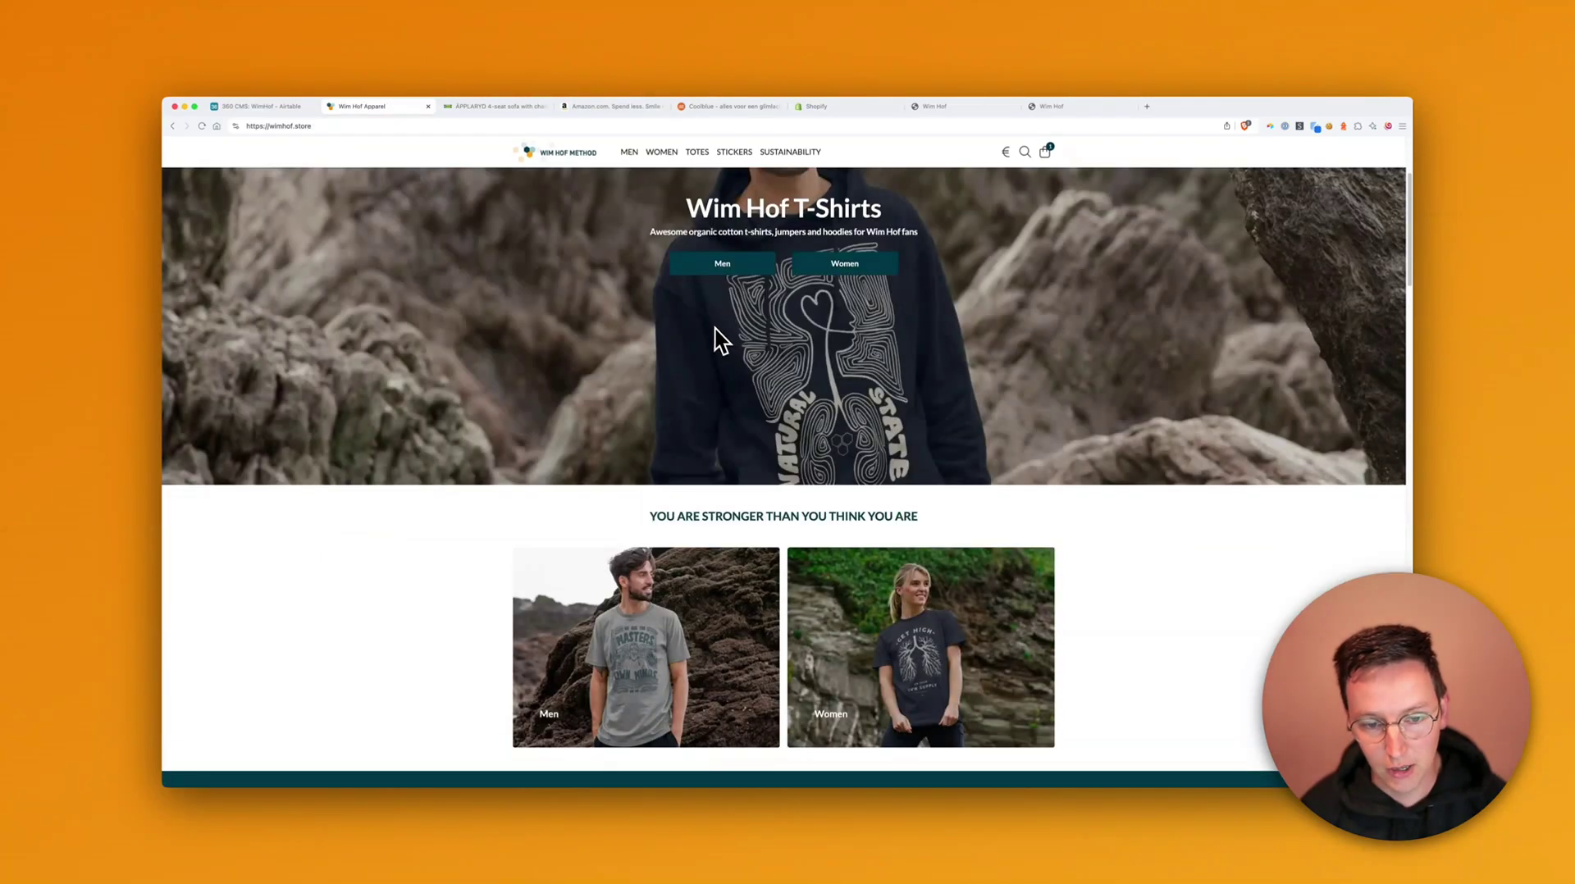
{"action": "scroll", "coordinate": [707, 324], "scroll_direction": "down", "scroll_amount": 2}
{"action": "left_click", "coordinate": [703, 528]}
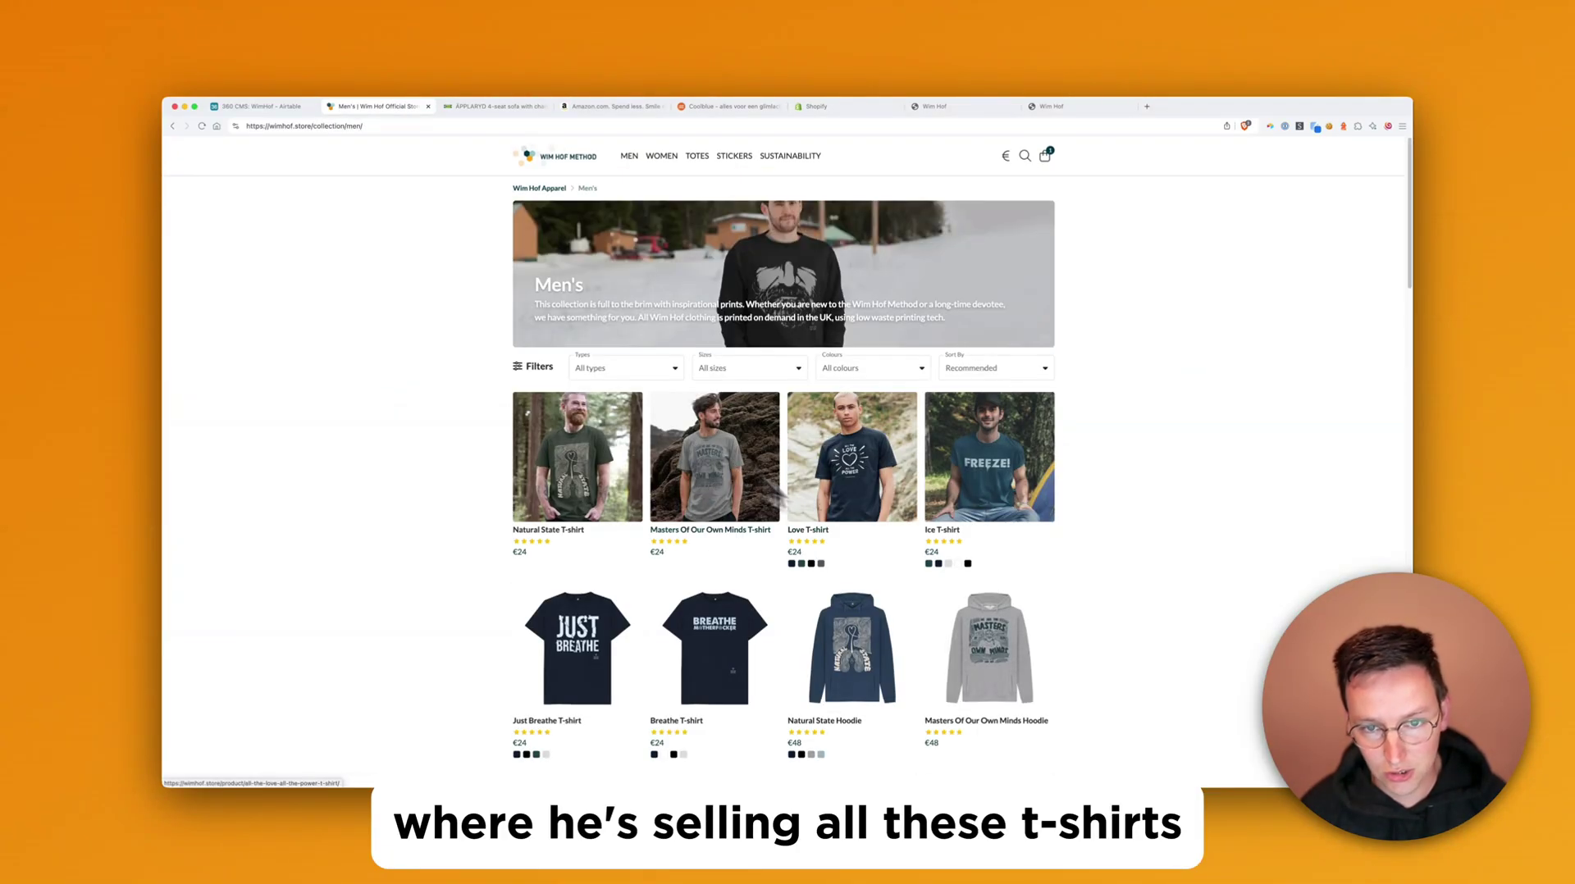
{"action": "scroll", "coordinate": [820, 456], "scroll_direction": "down", "scroll_amount": 1}
{"action": "scroll", "coordinate": [689, 369], "scroll_direction": "down", "scroll_amount": 2}
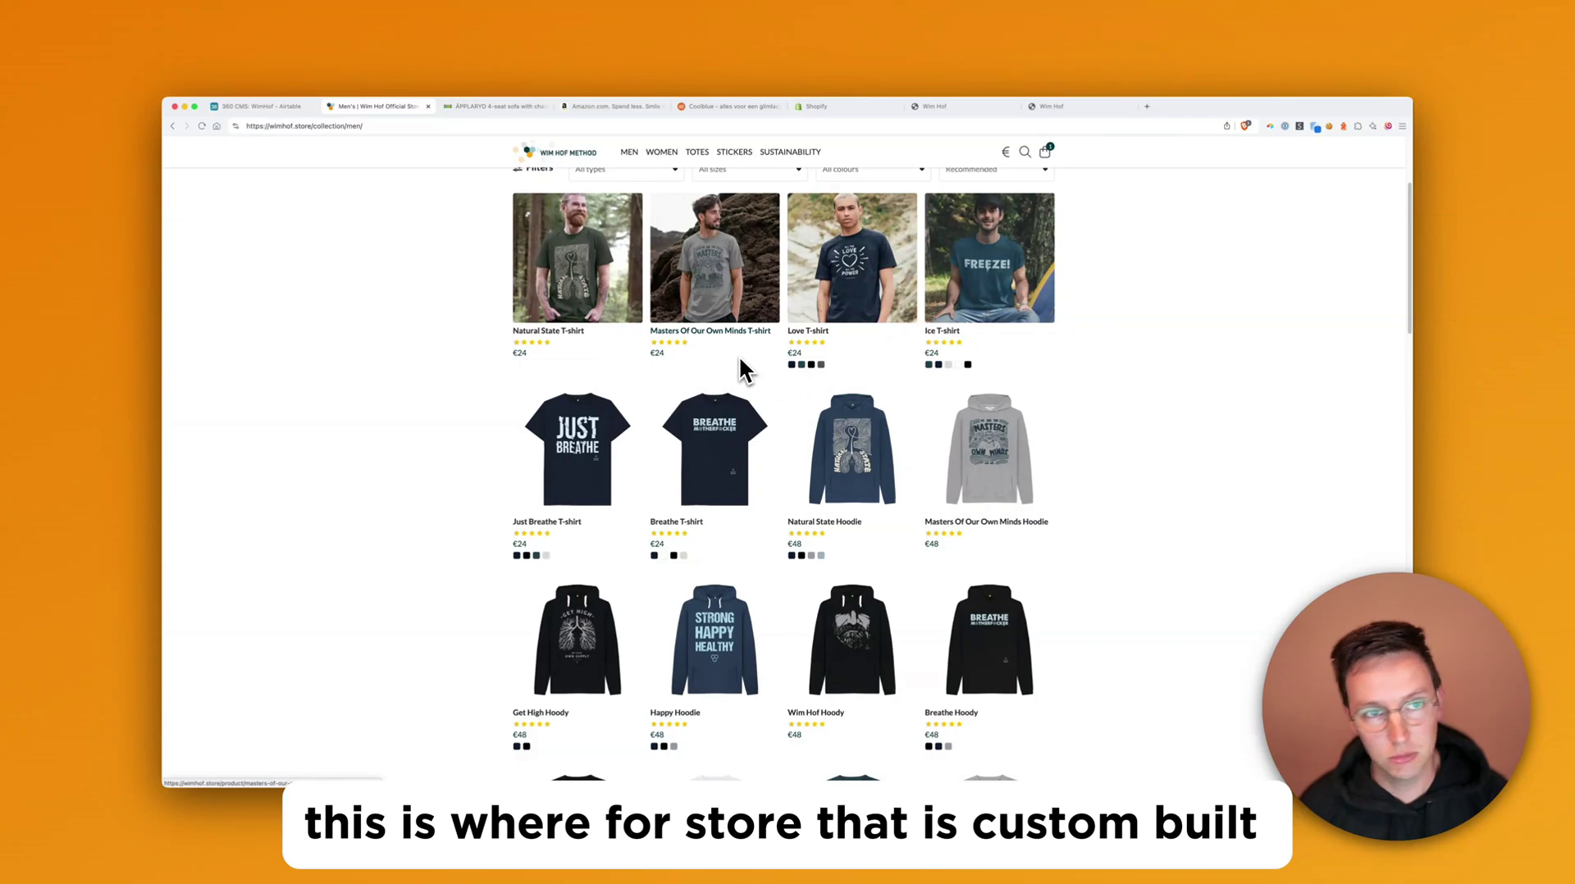
Look through the IKEA ÄPPLARYD sofa, Amazon, Coolblue and Shopify pages in turn
{"action": "left_click", "coordinate": [499, 114]}
{"action": "scroll", "coordinate": [656, 327], "scroll_direction": "up", "scroll_amount": 15}
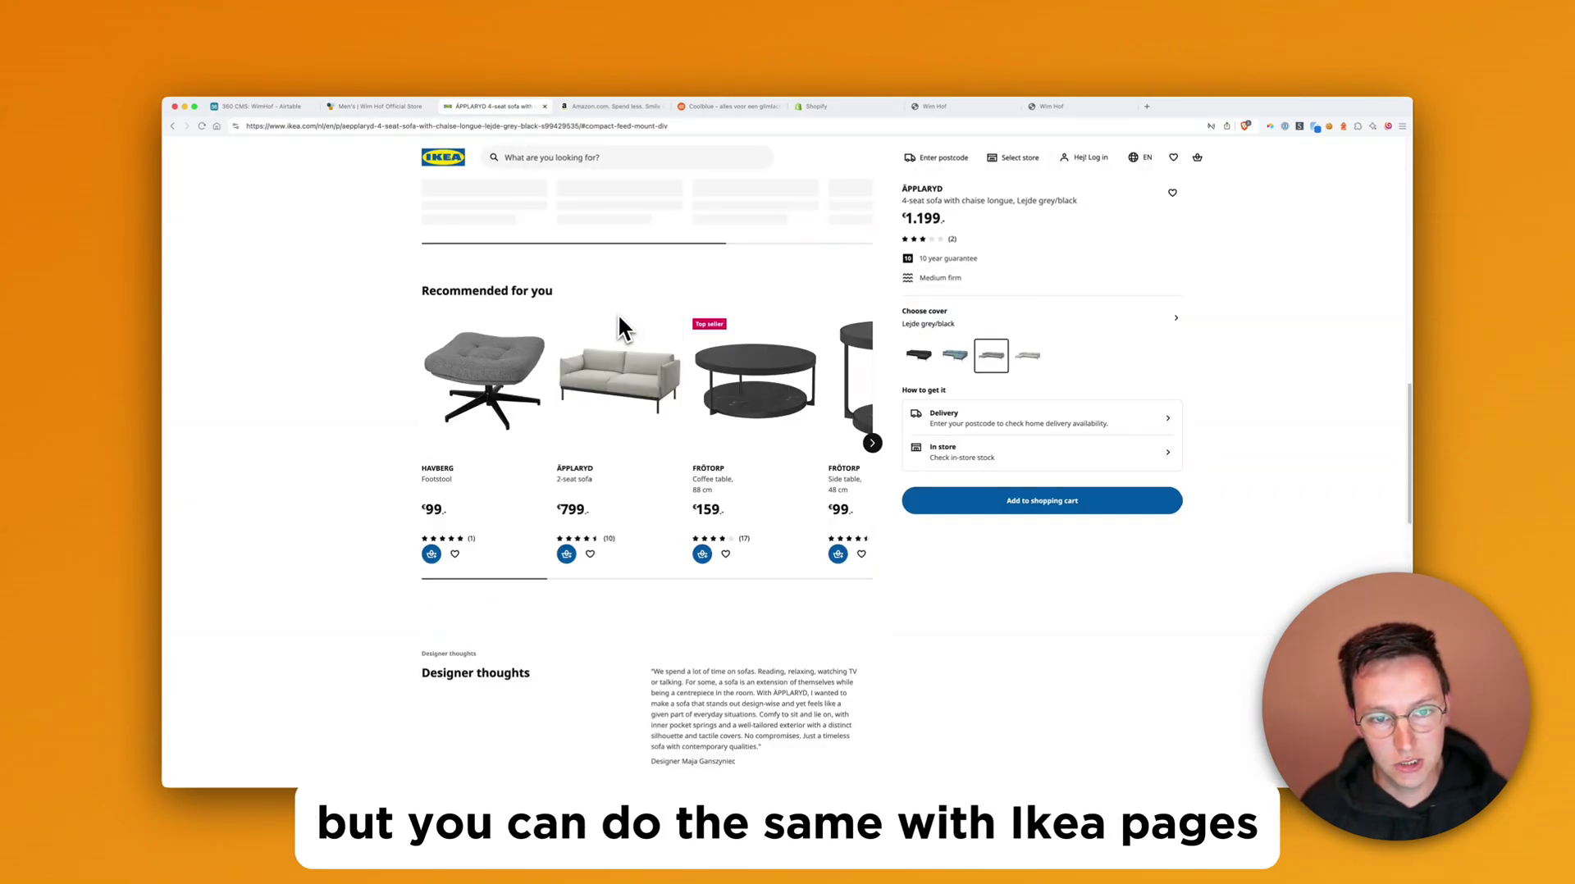
{"action": "scroll", "coordinate": [656, 321], "scroll_direction": "up", "scroll_amount": 6}
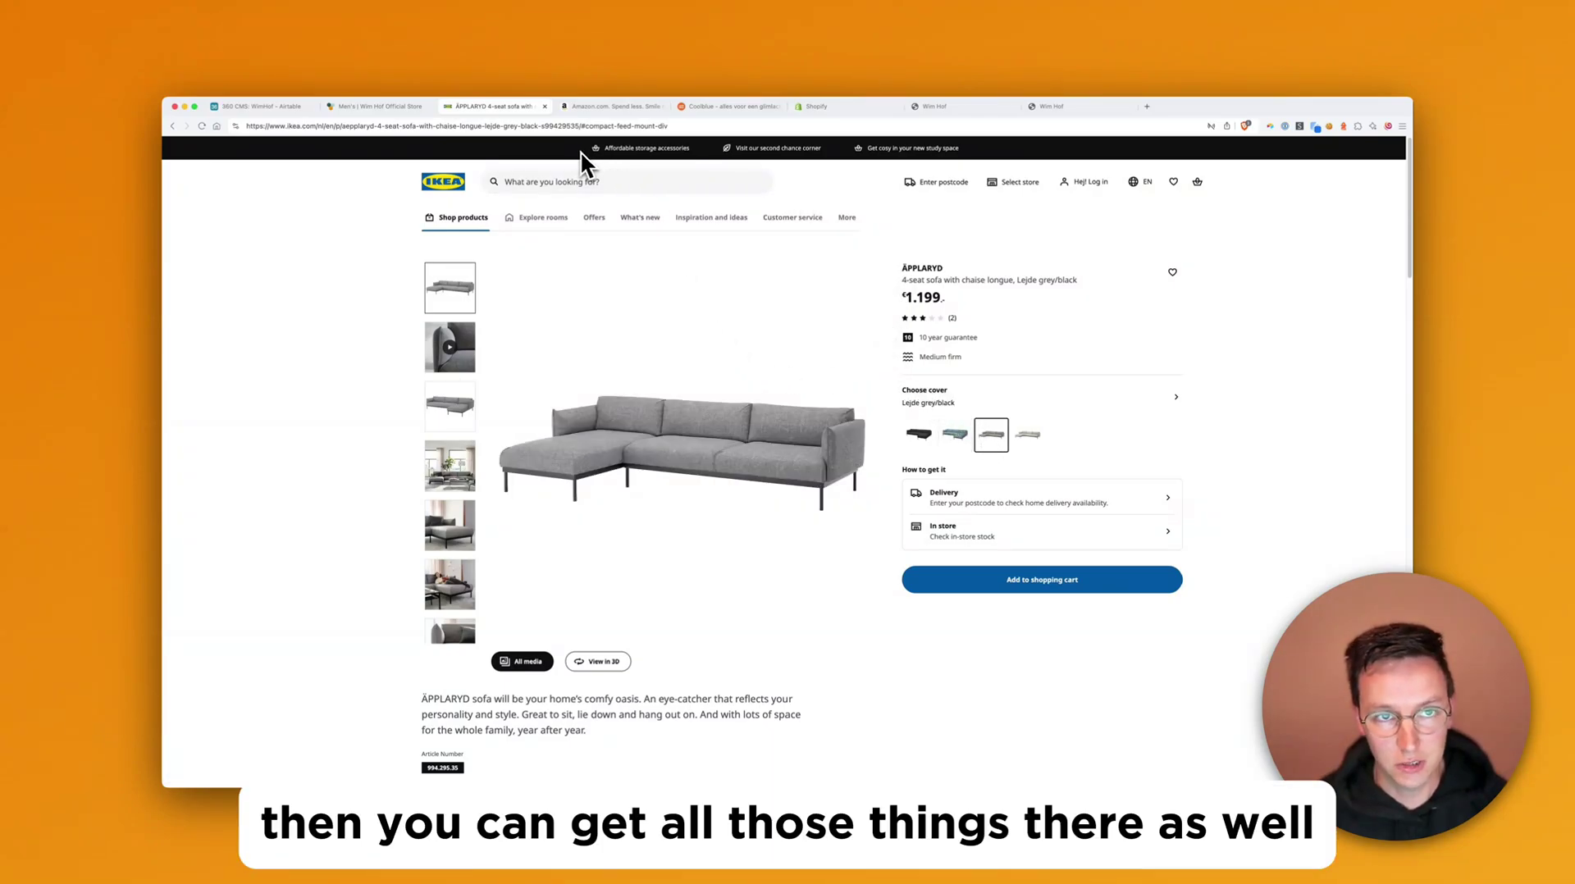
{"action": "left_click", "coordinate": [611, 107]}
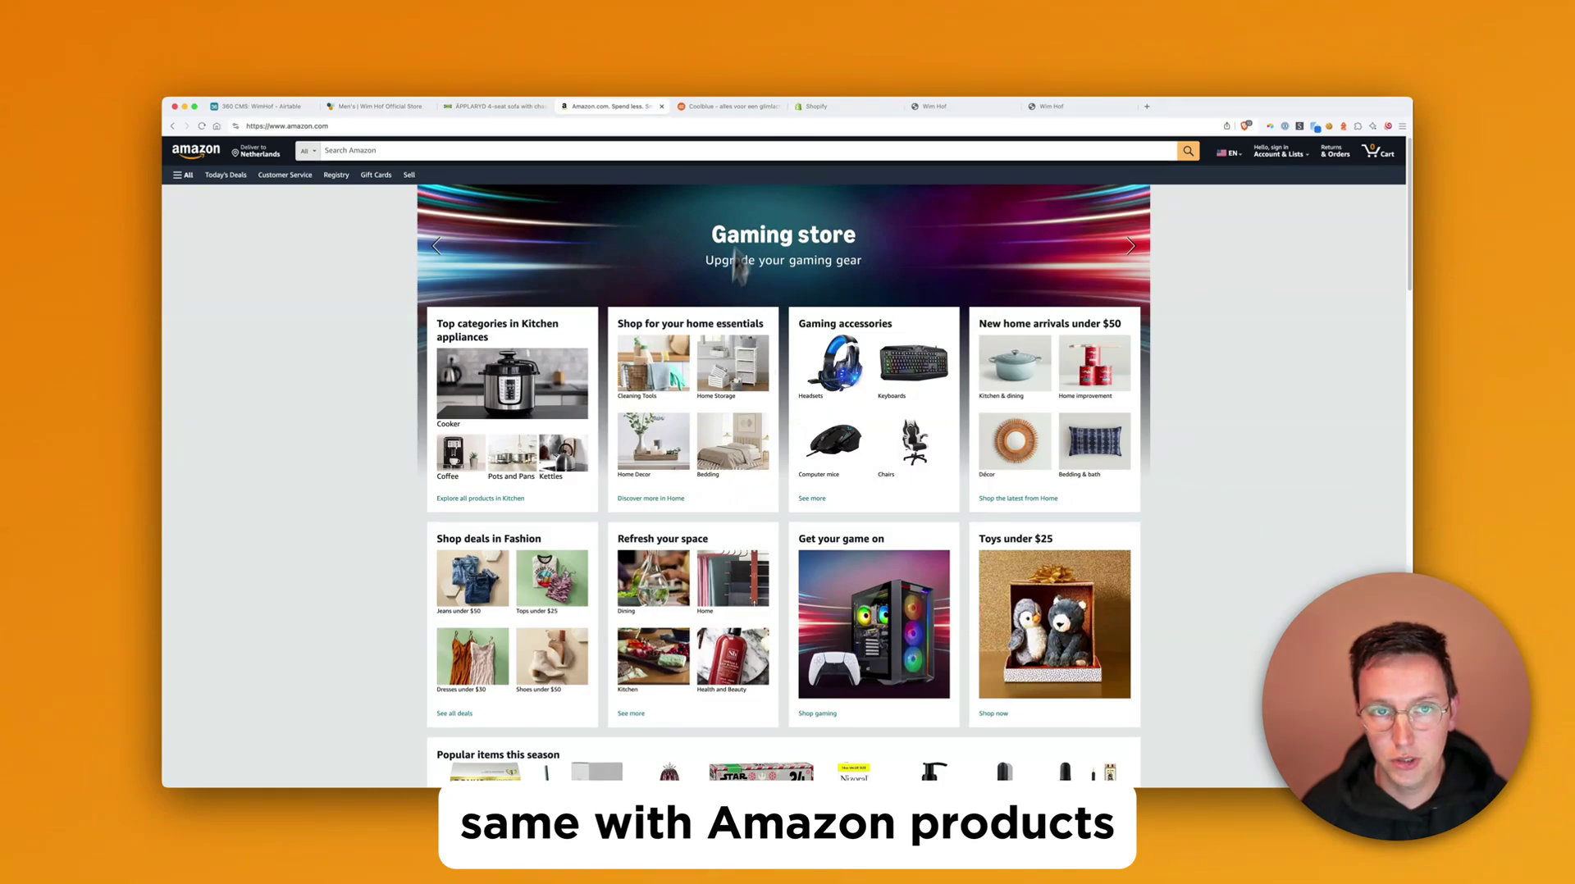
{"action": "left_click", "coordinate": [727, 108]}
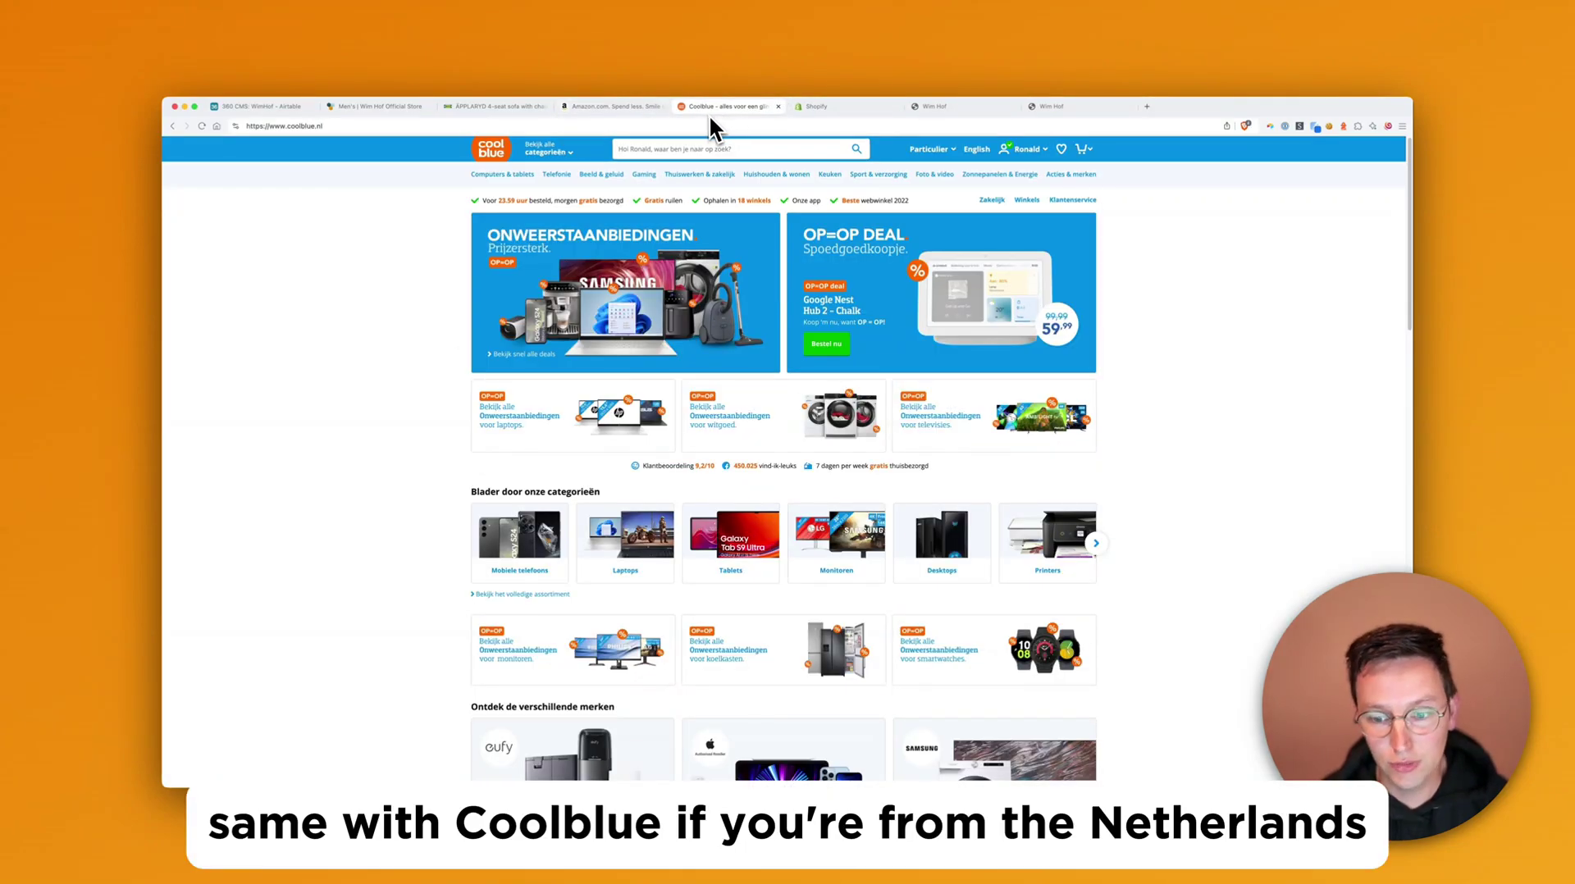
{"action": "left_click", "coordinate": [814, 106]}
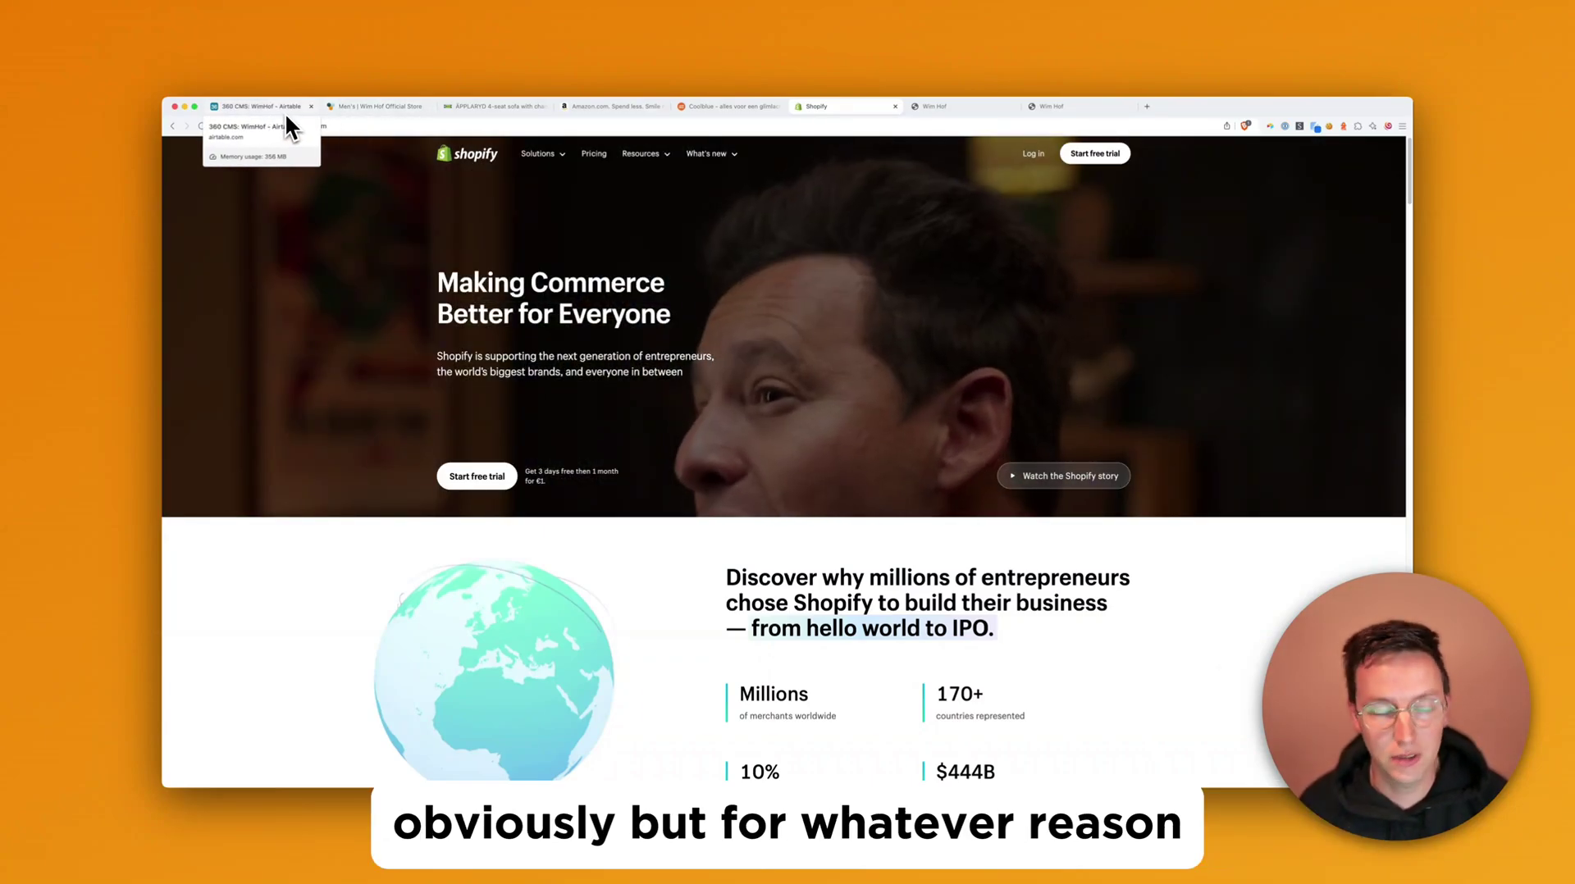
Return to the WimHof table in Airtable and show the Extensions panel
{"action": "left_click", "coordinate": [270, 106]}
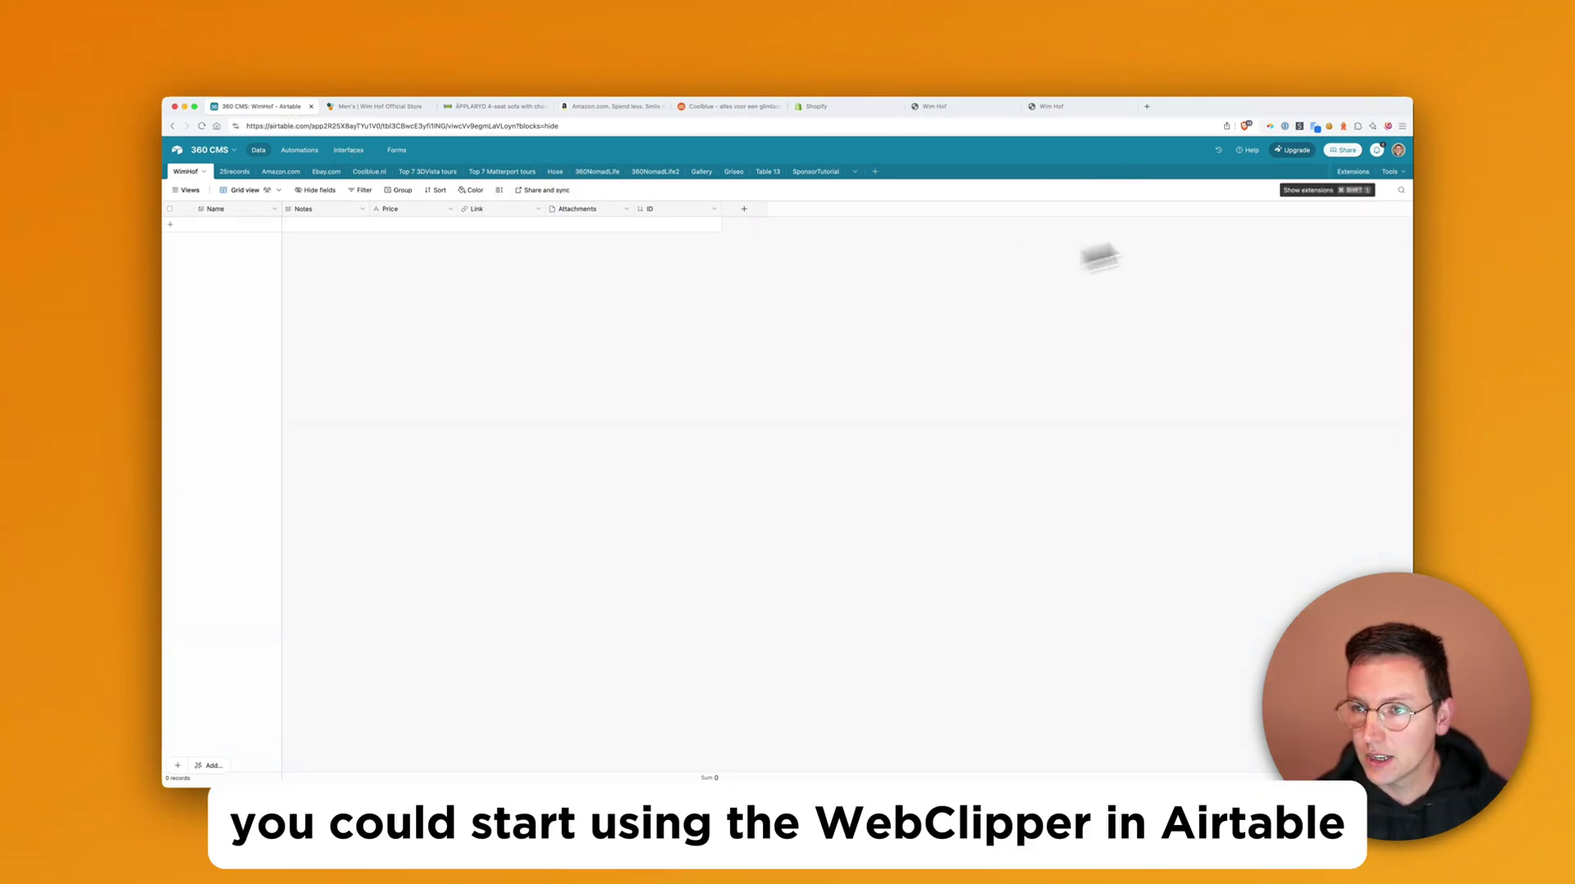
{"action": "left_click", "coordinate": [1352, 173]}
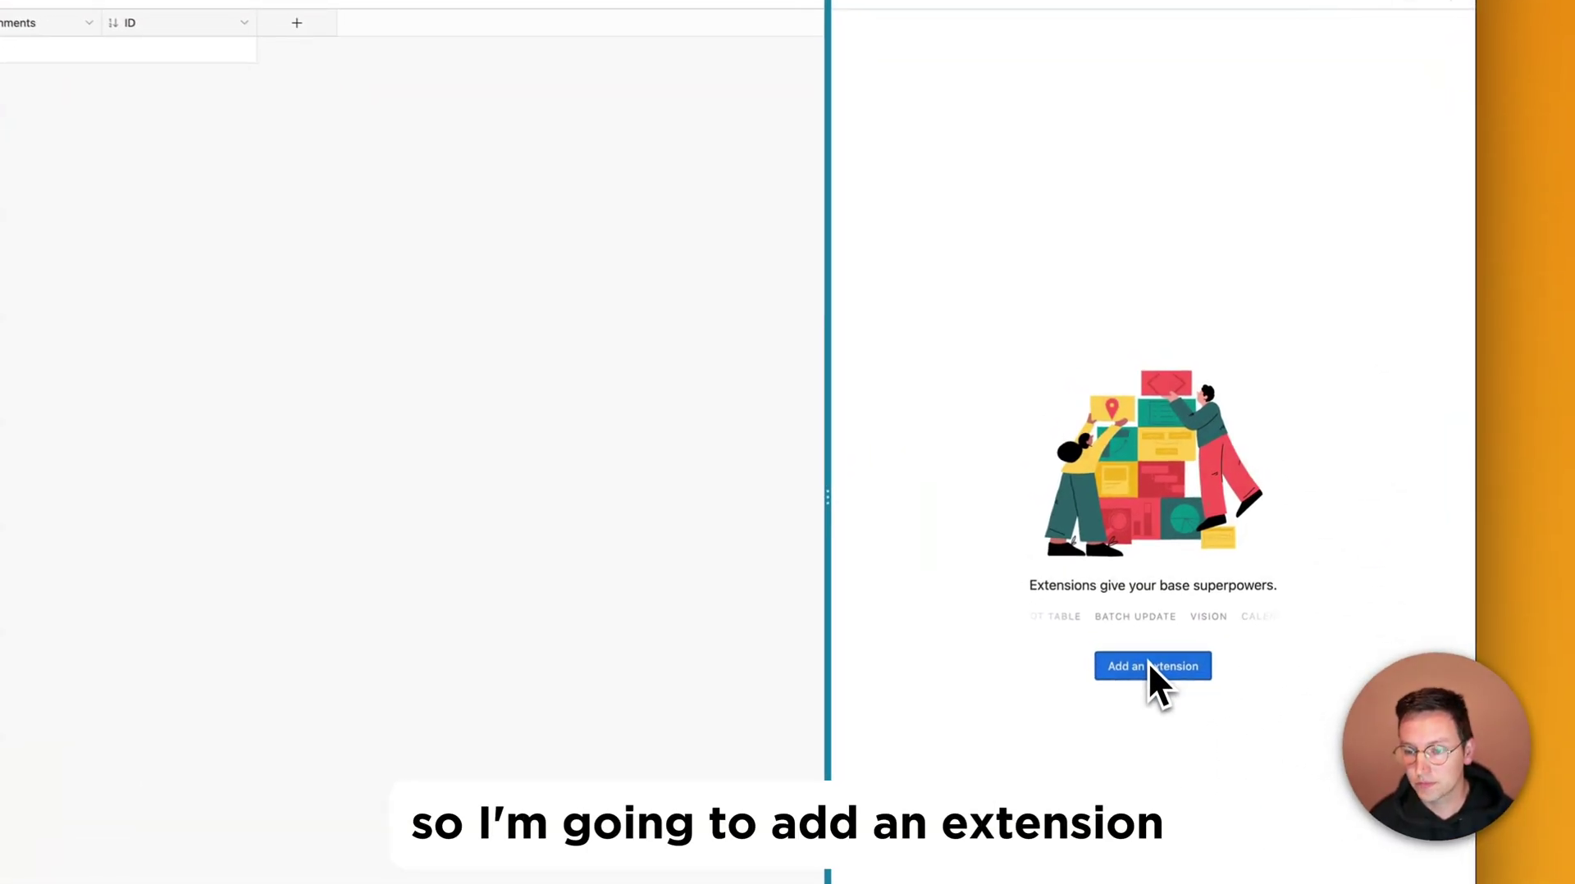
Search the extension Marketplace for 'web c' and add the Web clipper extension
{"action": "left_click", "coordinate": [1165, 646]}
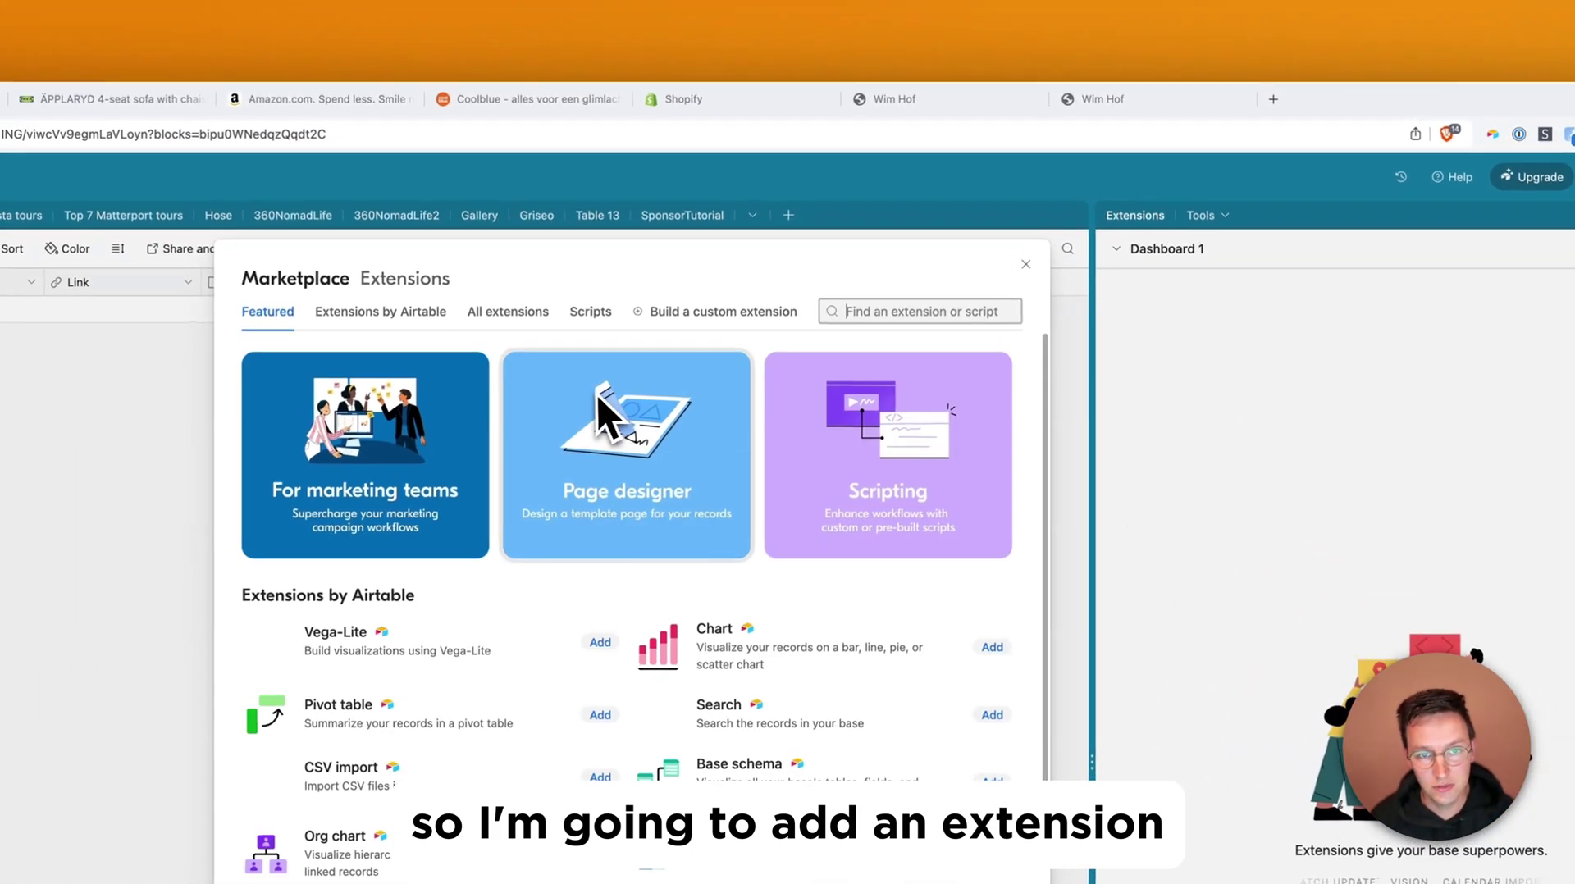
{"action": "type", "text": "web c"}
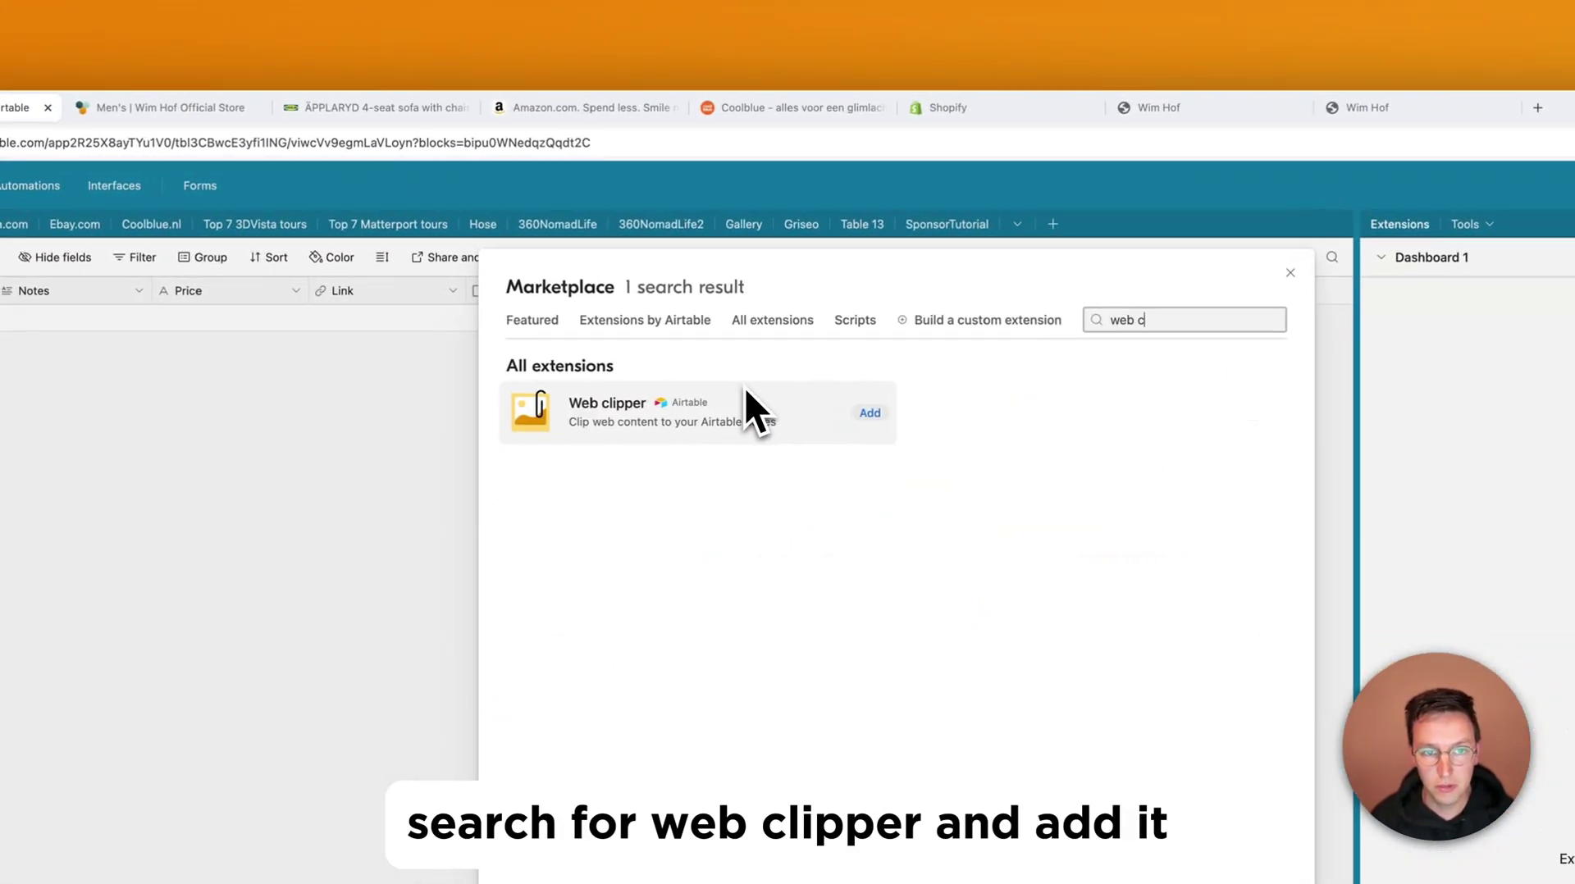
{"action": "left_click", "coordinate": [877, 414]}
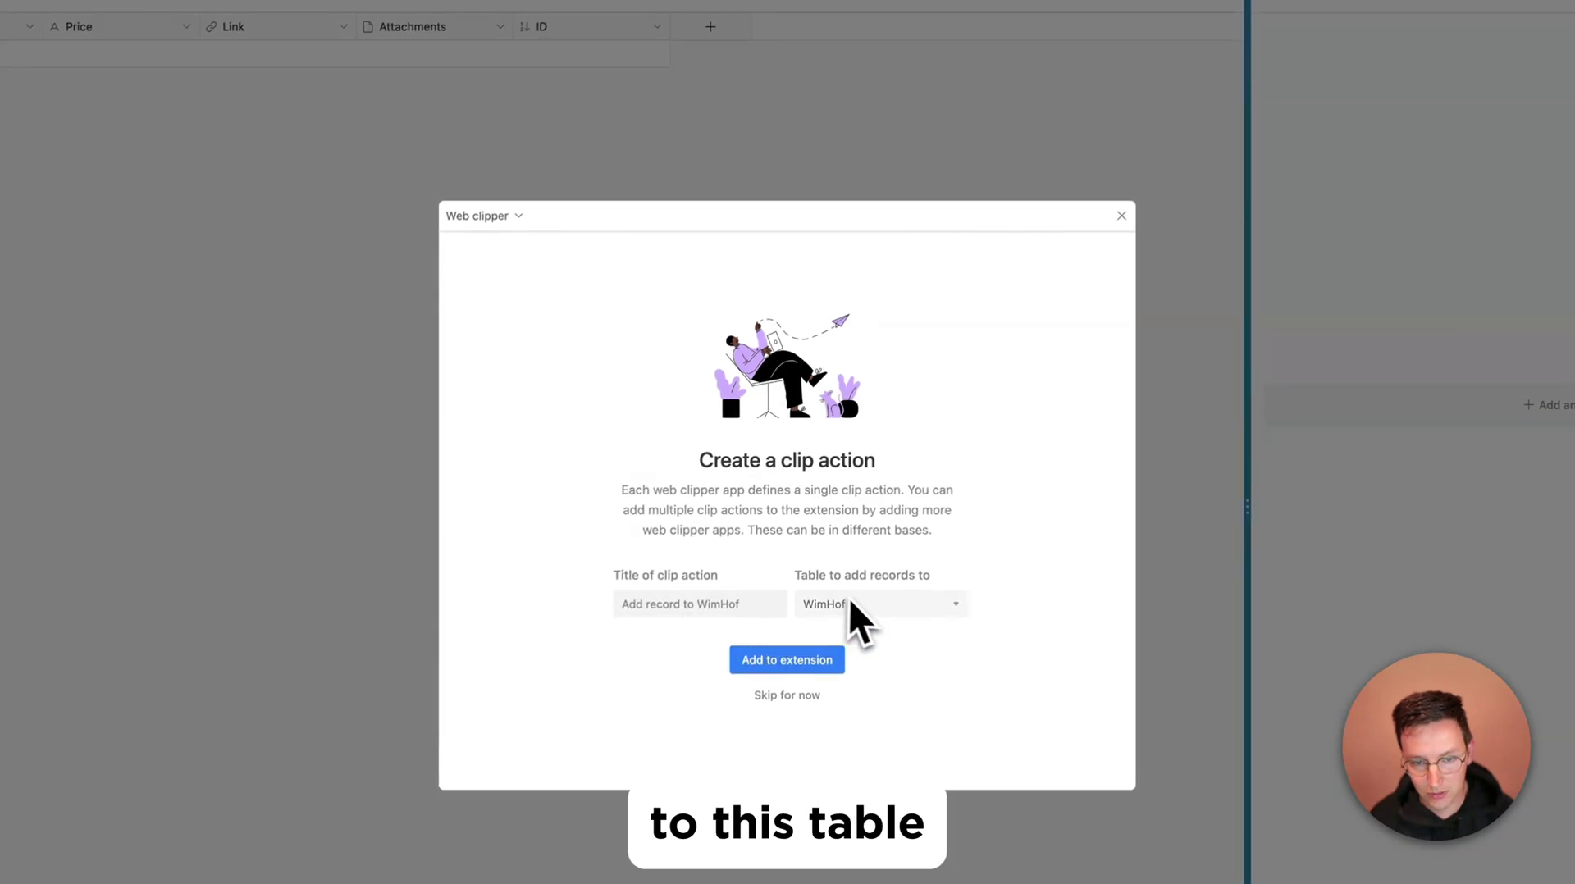
Create the WimHof clip action and review the Name and Link field mappings
{"action": "left_click", "coordinate": [791, 663]}
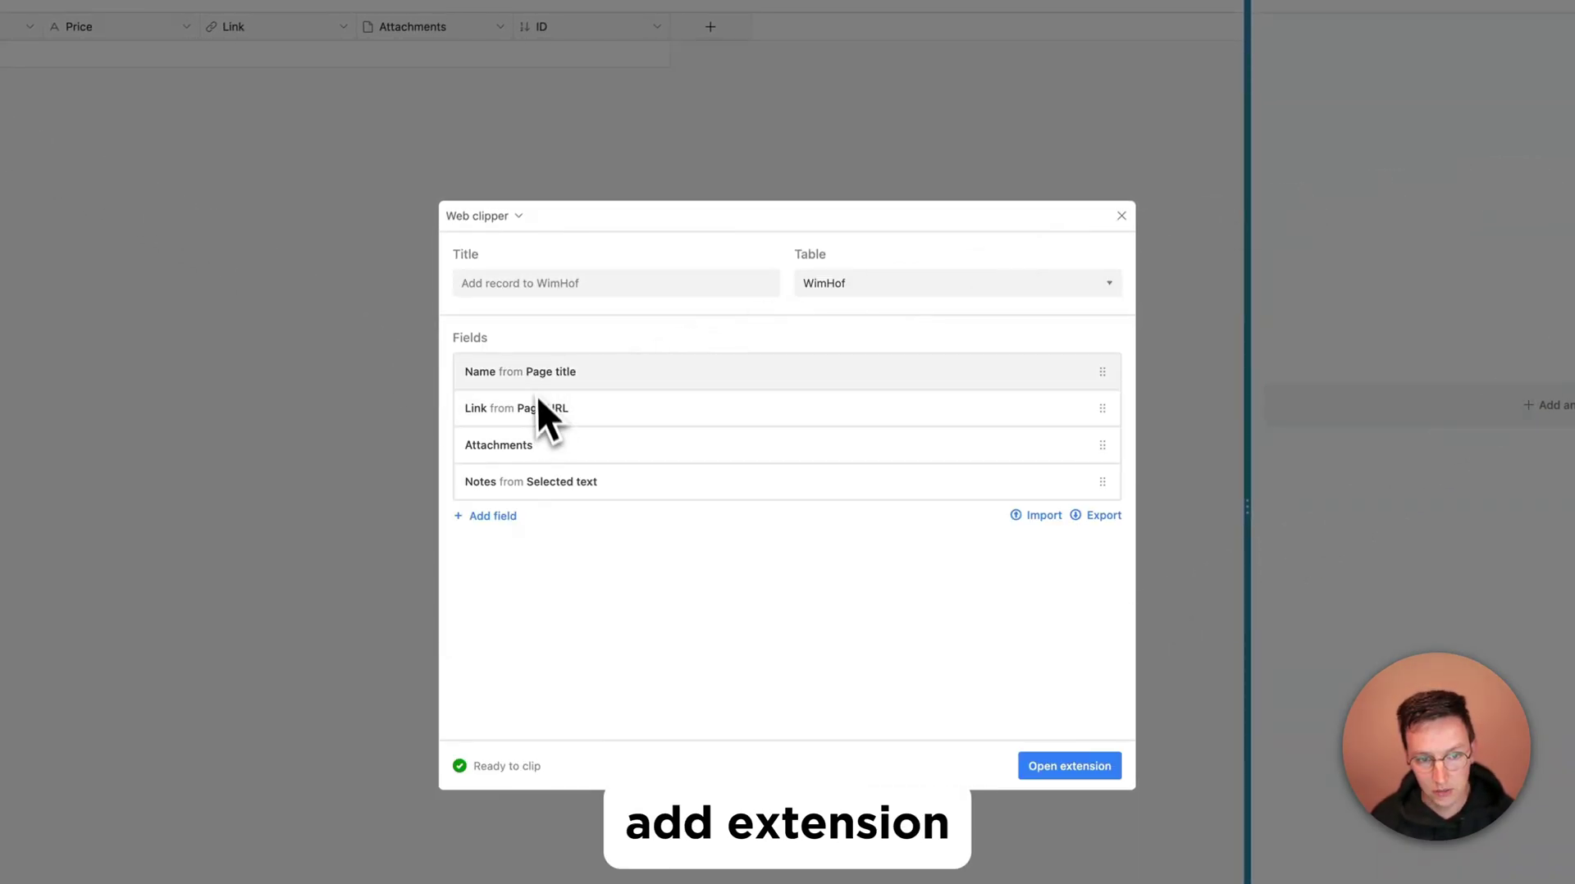
{"action": "left_click", "coordinate": [542, 373]}
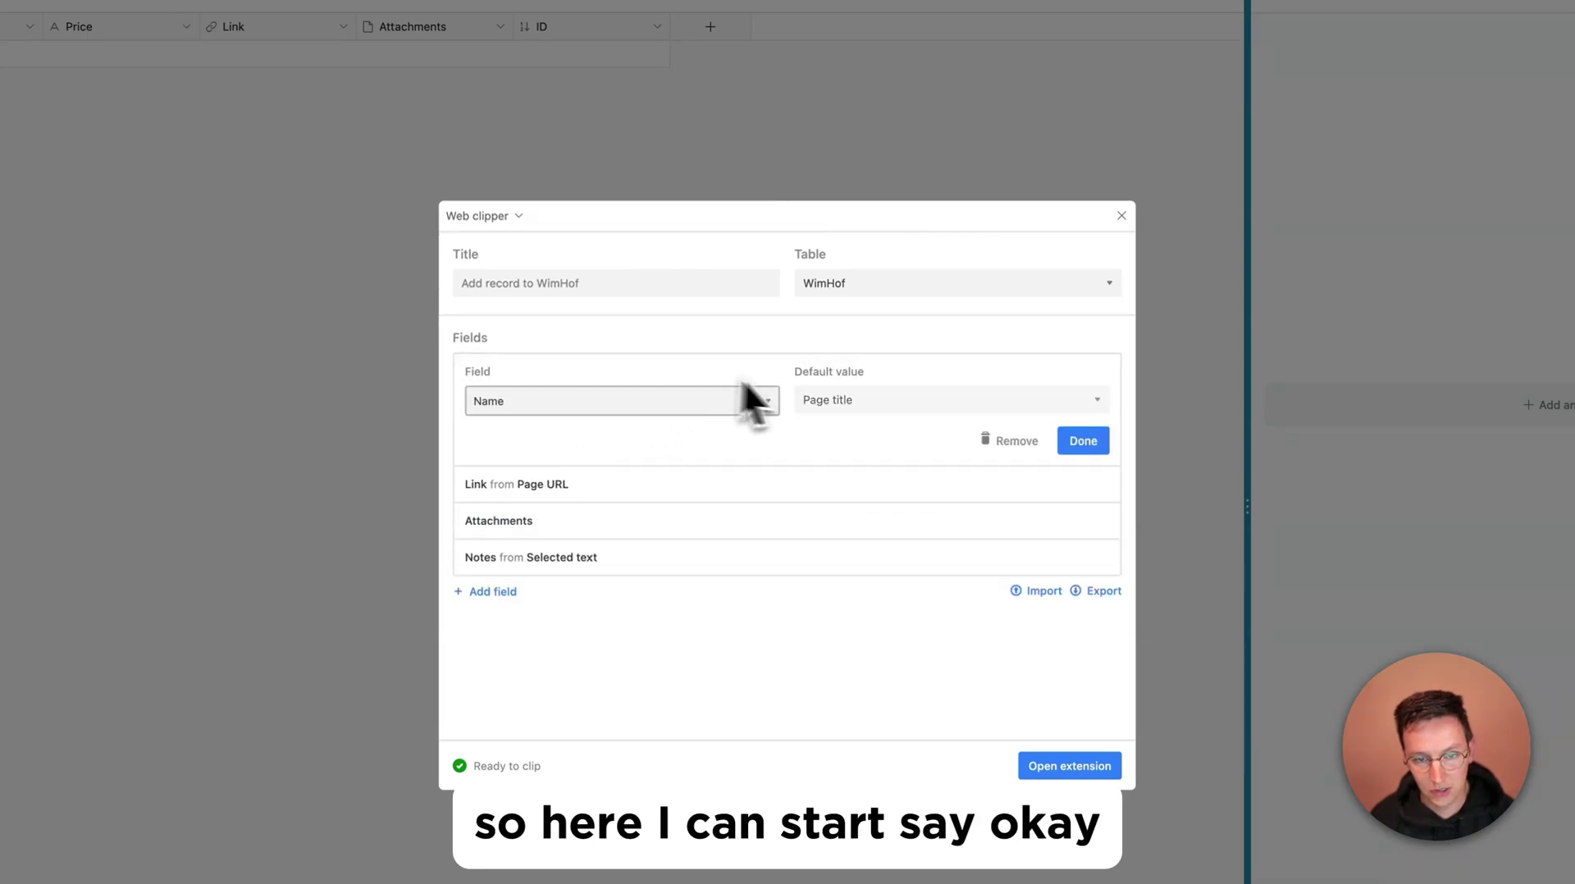
{"action": "left_click", "coordinate": [713, 491]}
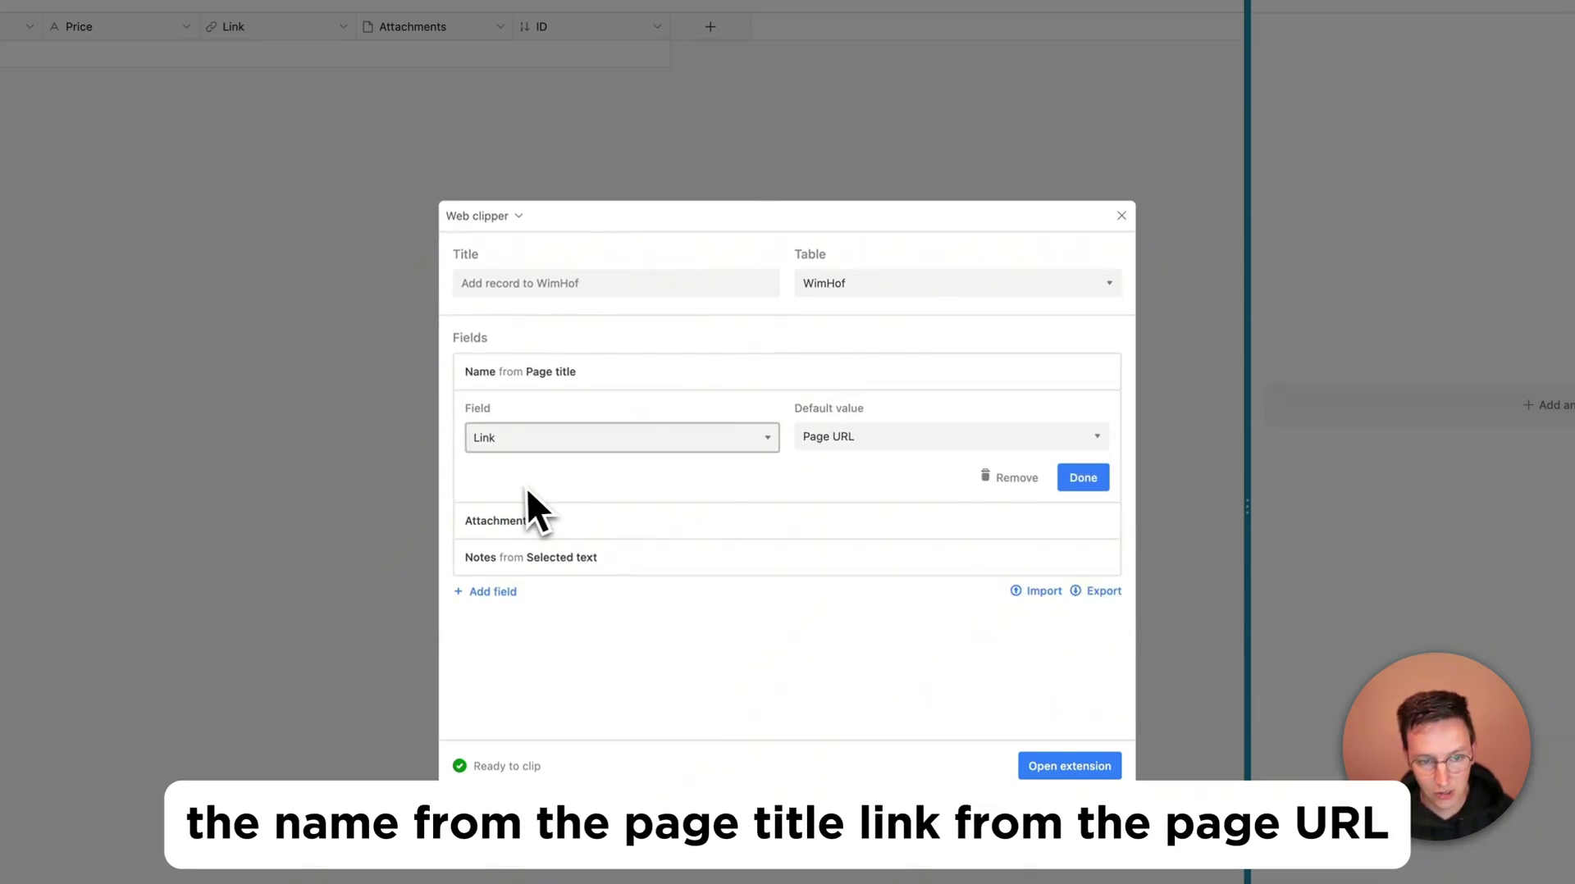
Fill Attachments from the social media image and keep Notes from selected text
{"action": "left_click", "coordinate": [584, 517]}
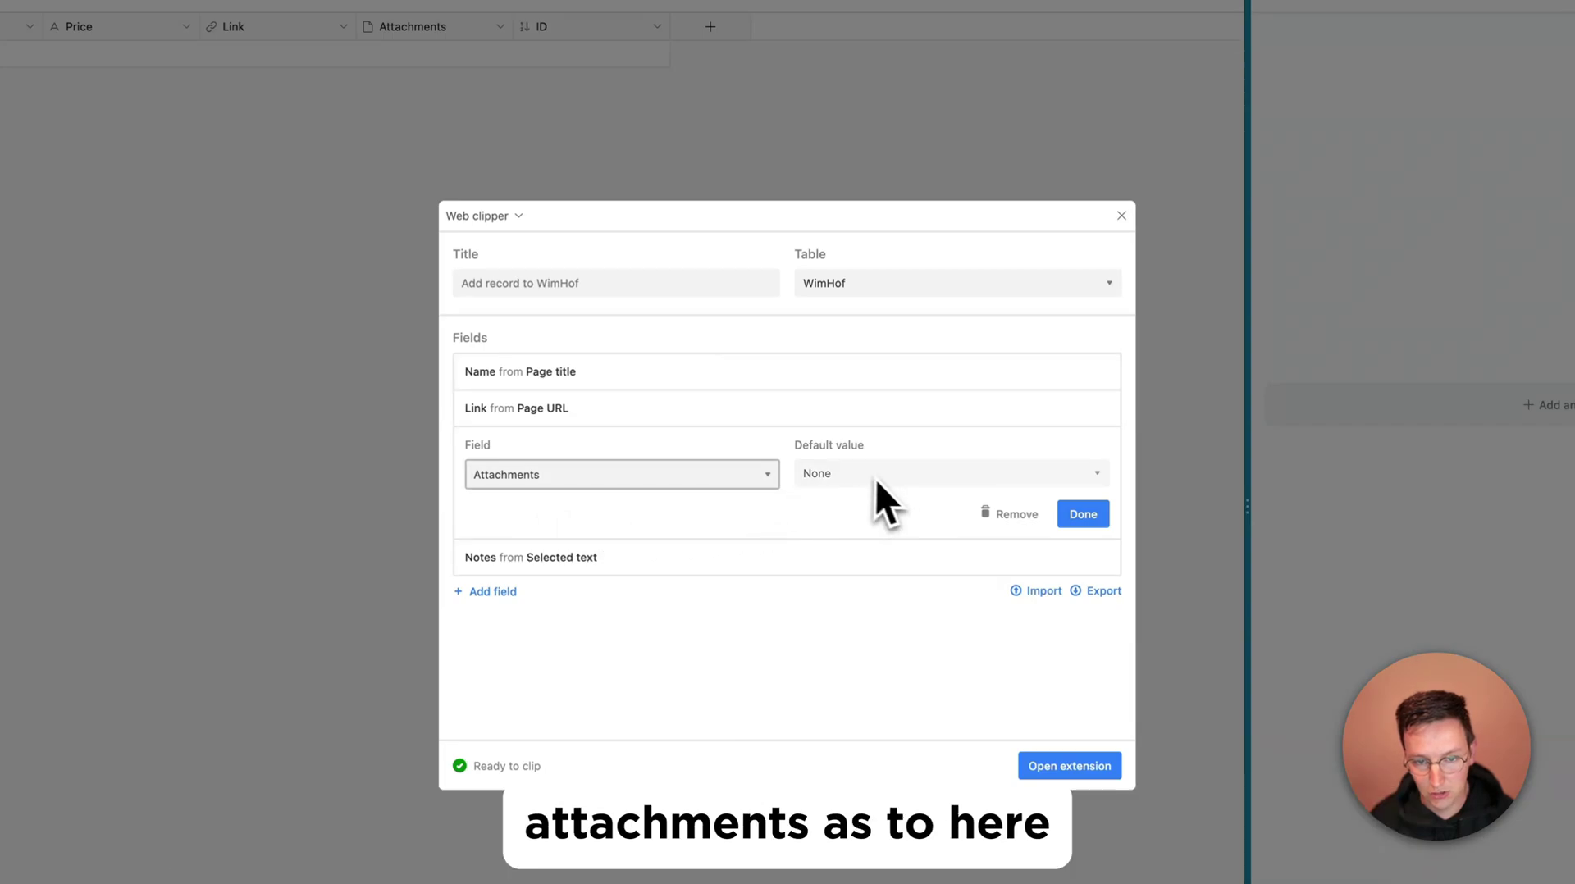
{"action": "left_click", "coordinate": [836, 480]}
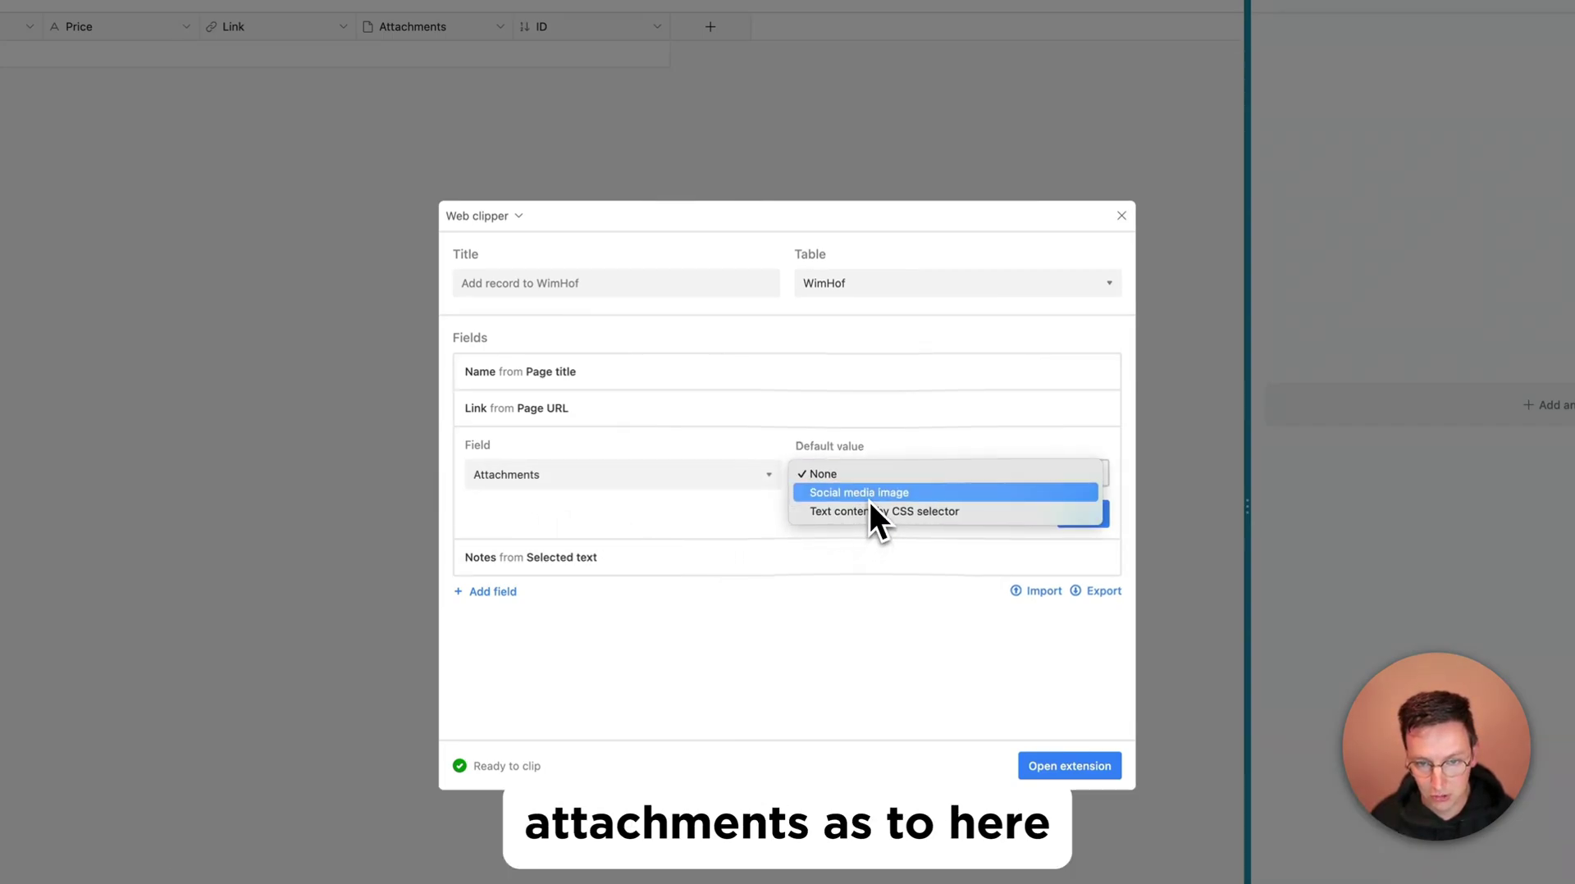
{"action": "left_click", "coordinate": [866, 494]}
{"action": "left_click", "coordinate": [547, 565]}
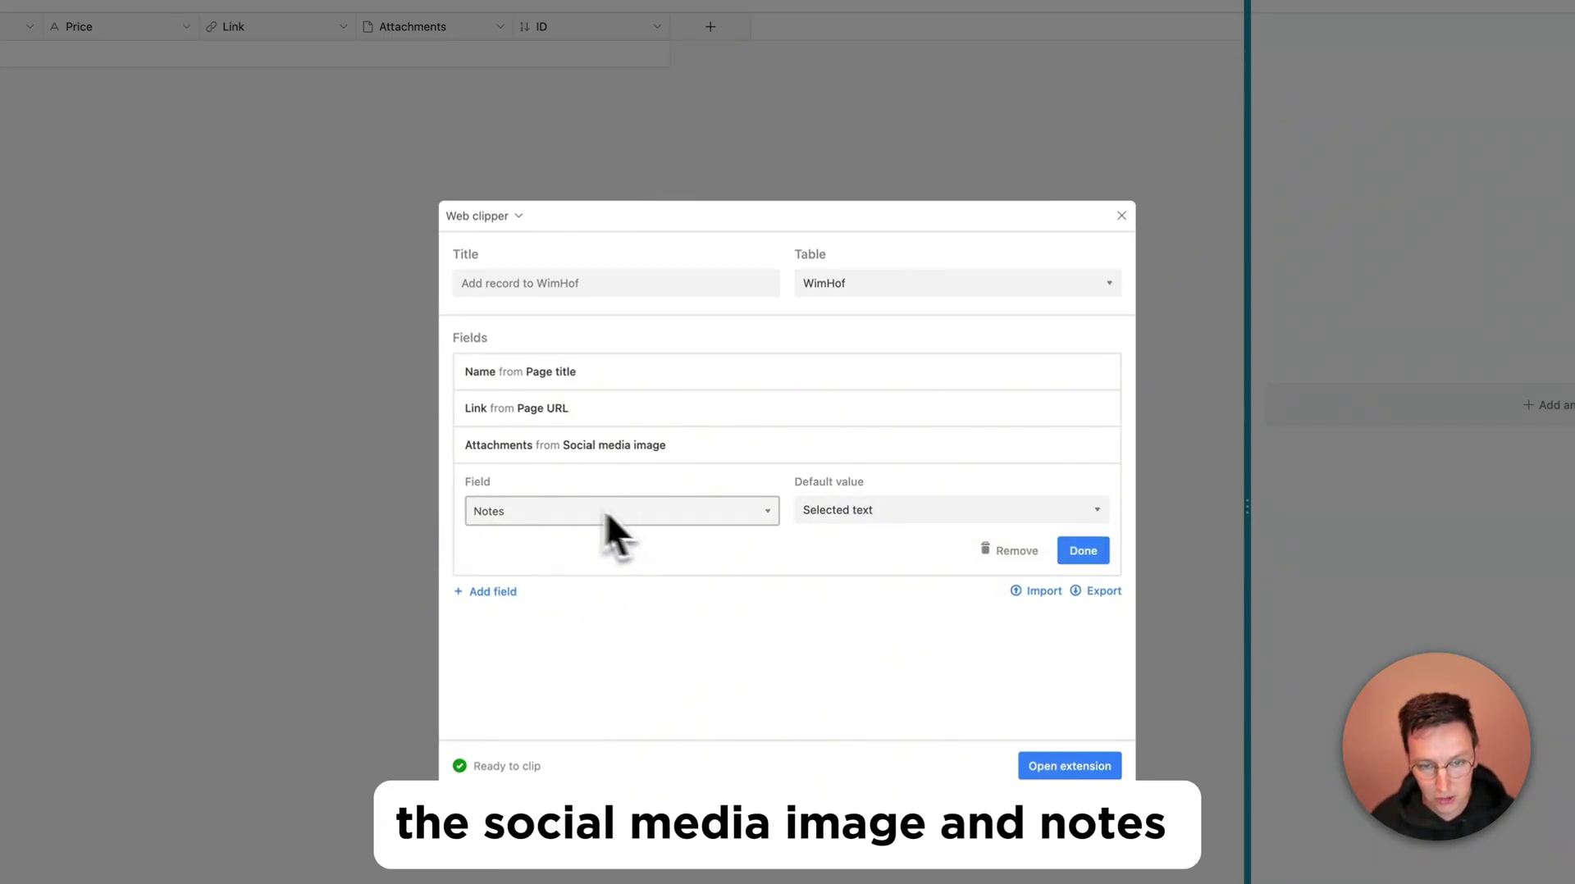
{"action": "left_click", "coordinate": [844, 514]}
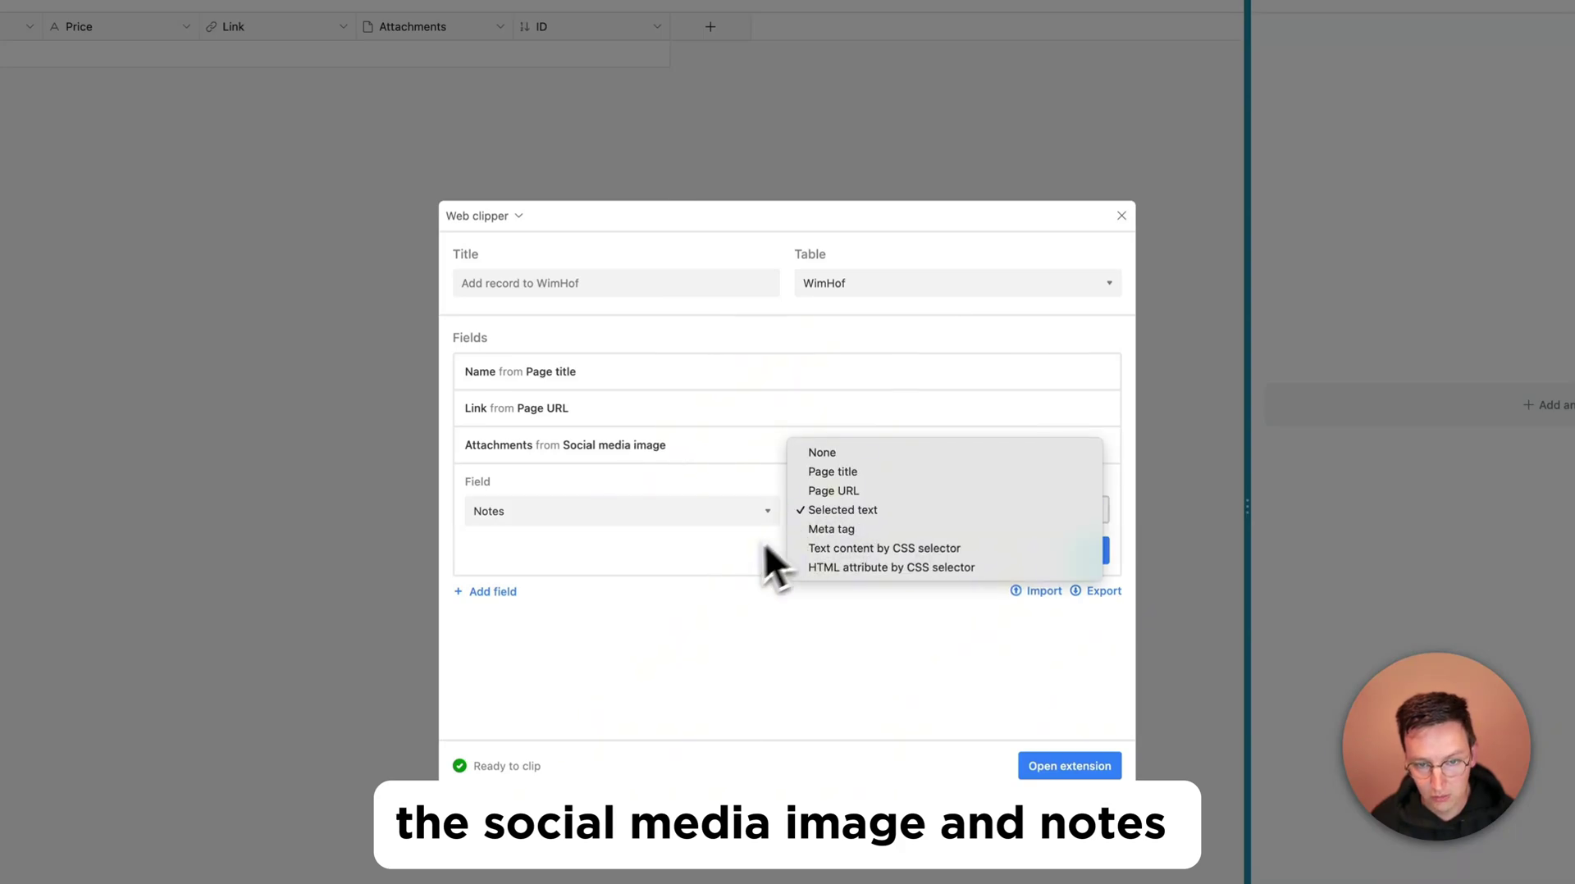
{"action": "left_click", "coordinate": [734, 550]}
{"action": "left_click", "coordinate": [1084, 550]}
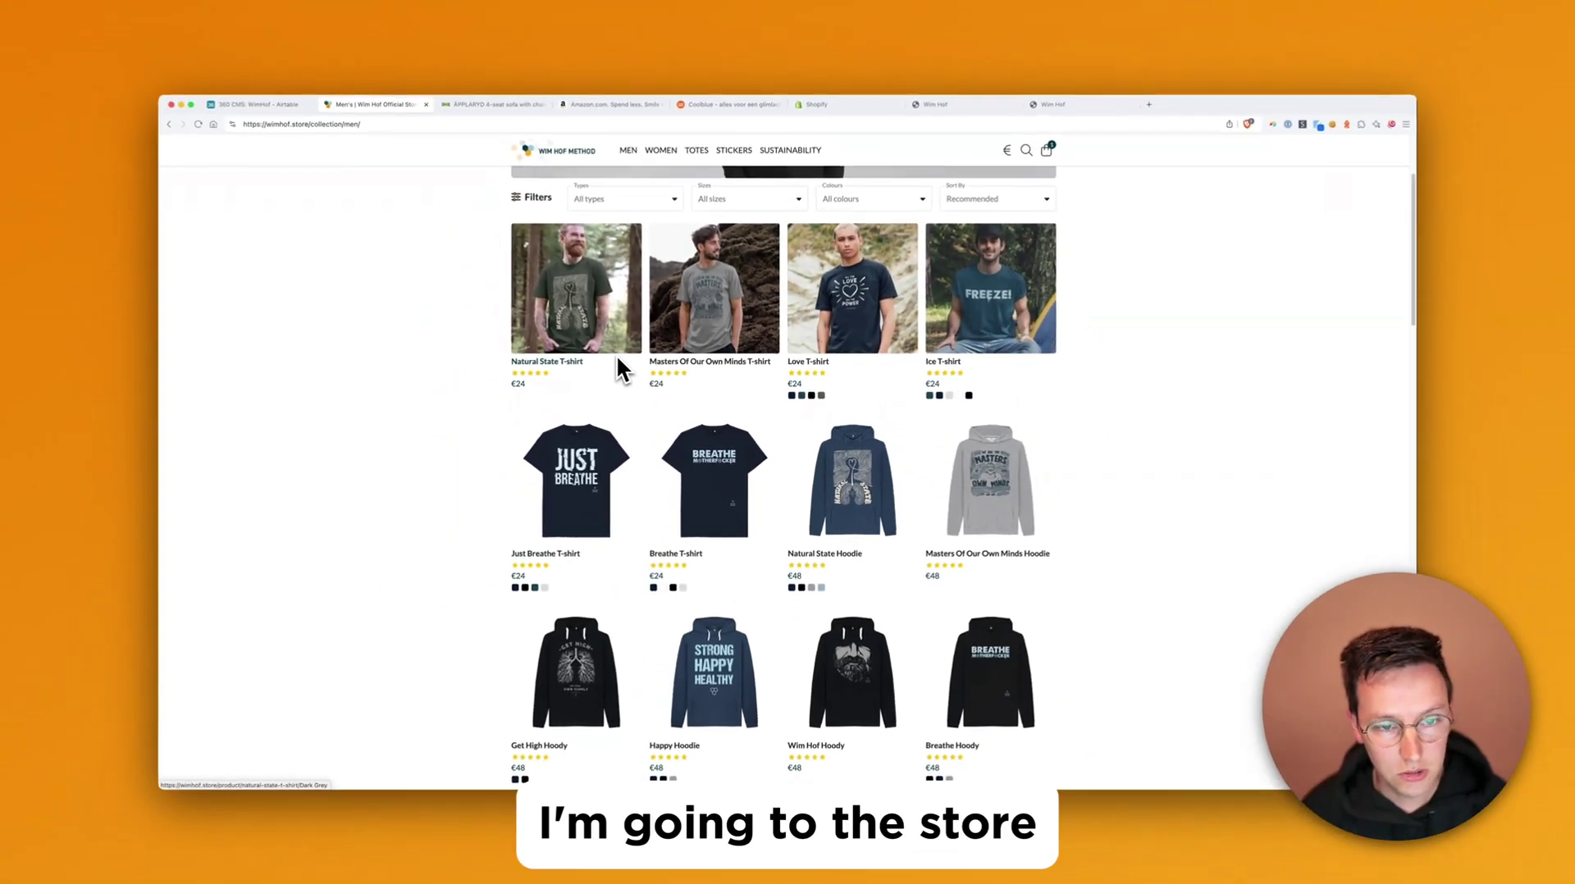
Open the Alchemy Hoodie page and start a new WimHof clip, moving into its Notes field
{"action": "scroll", "coordinate": [617, 358], "scroll_direction": "down", "scroll_amount": 20}
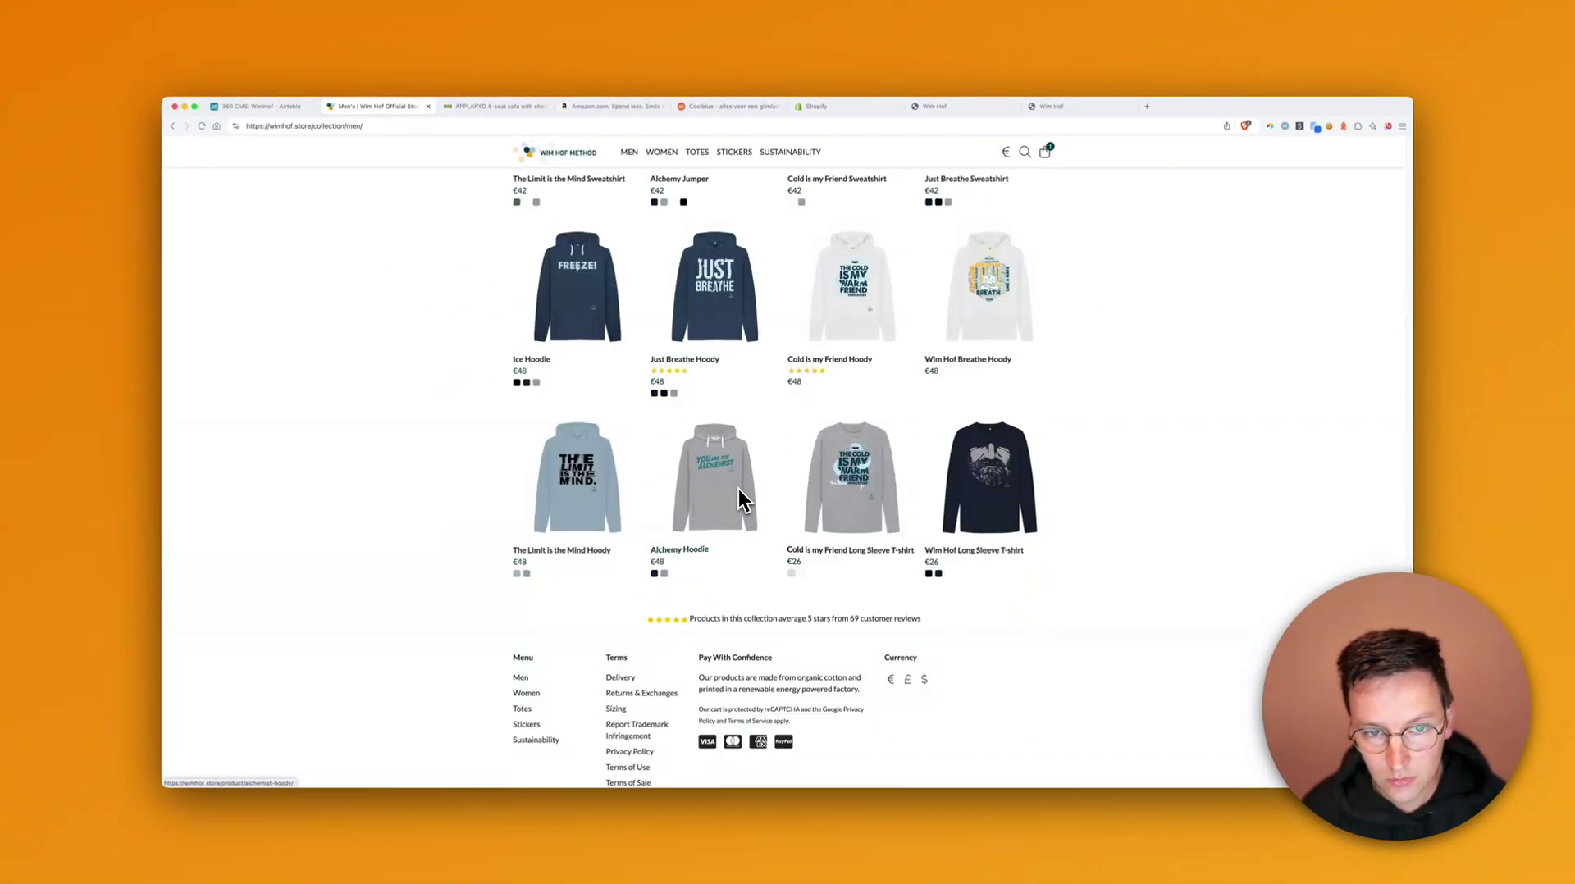
{"action": "left_click", "coordinate": [738, 486]}
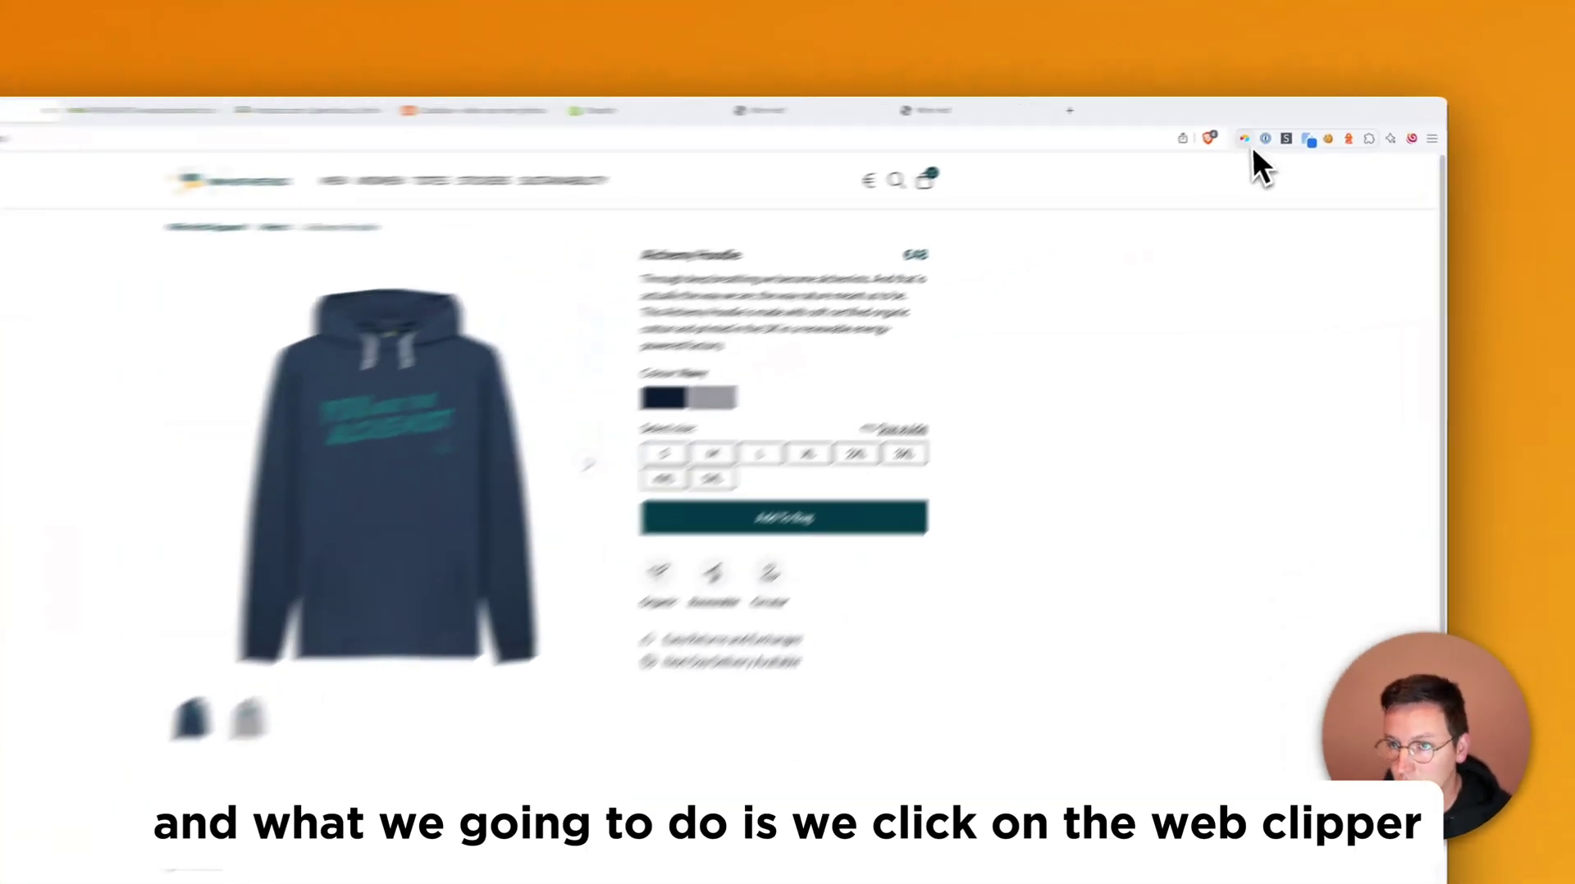
{"action": "left_click", "coordinate": [1245, 139]}
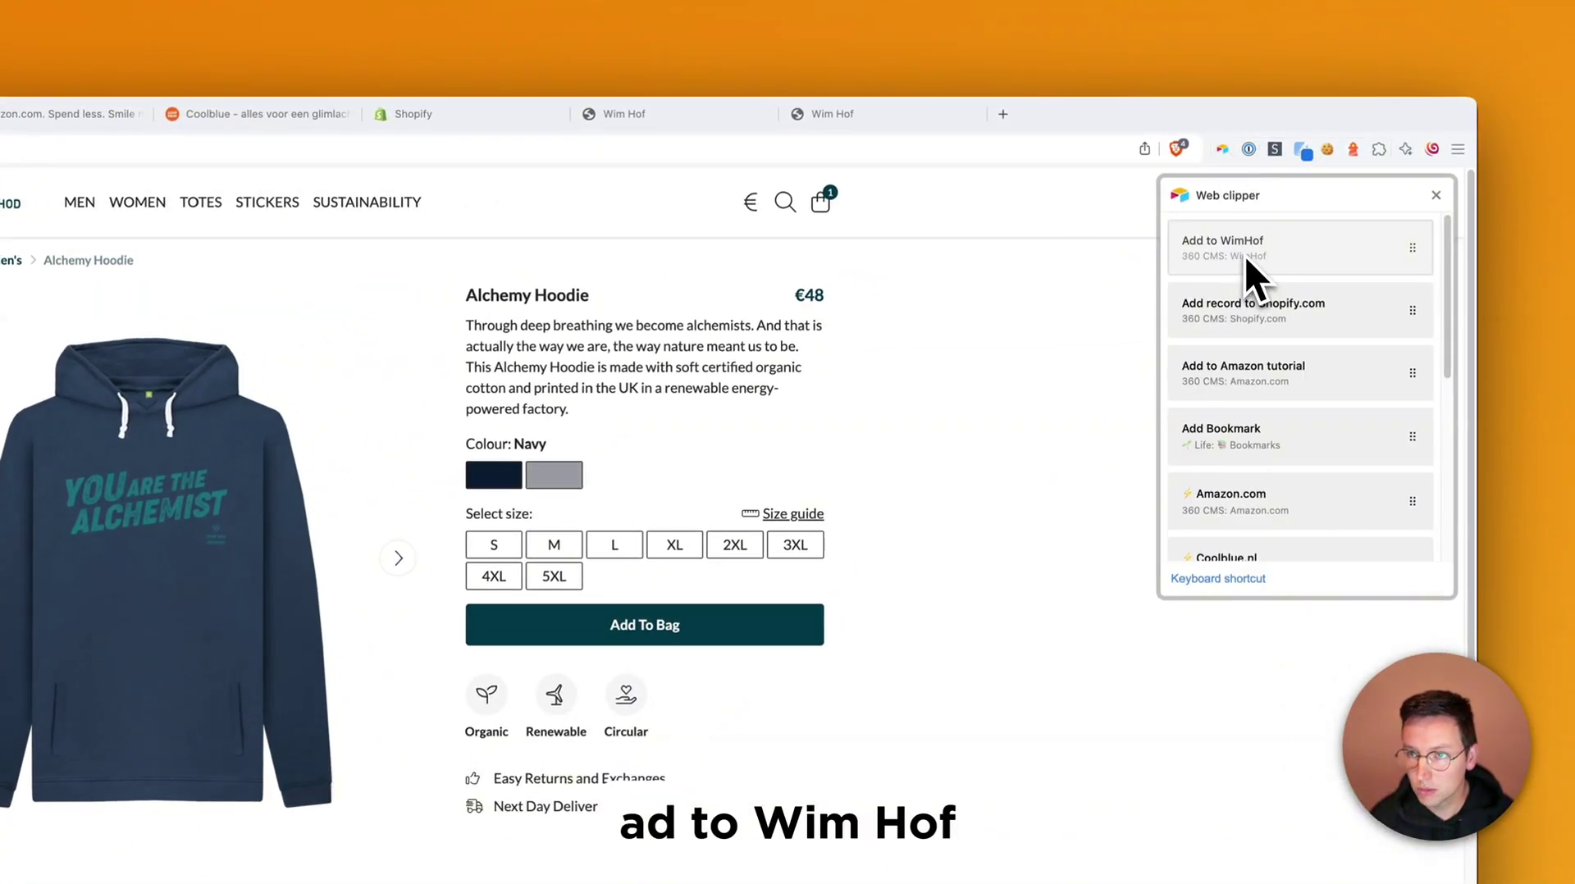
{"action": "left_click", "coordinate": [1244, 255]}
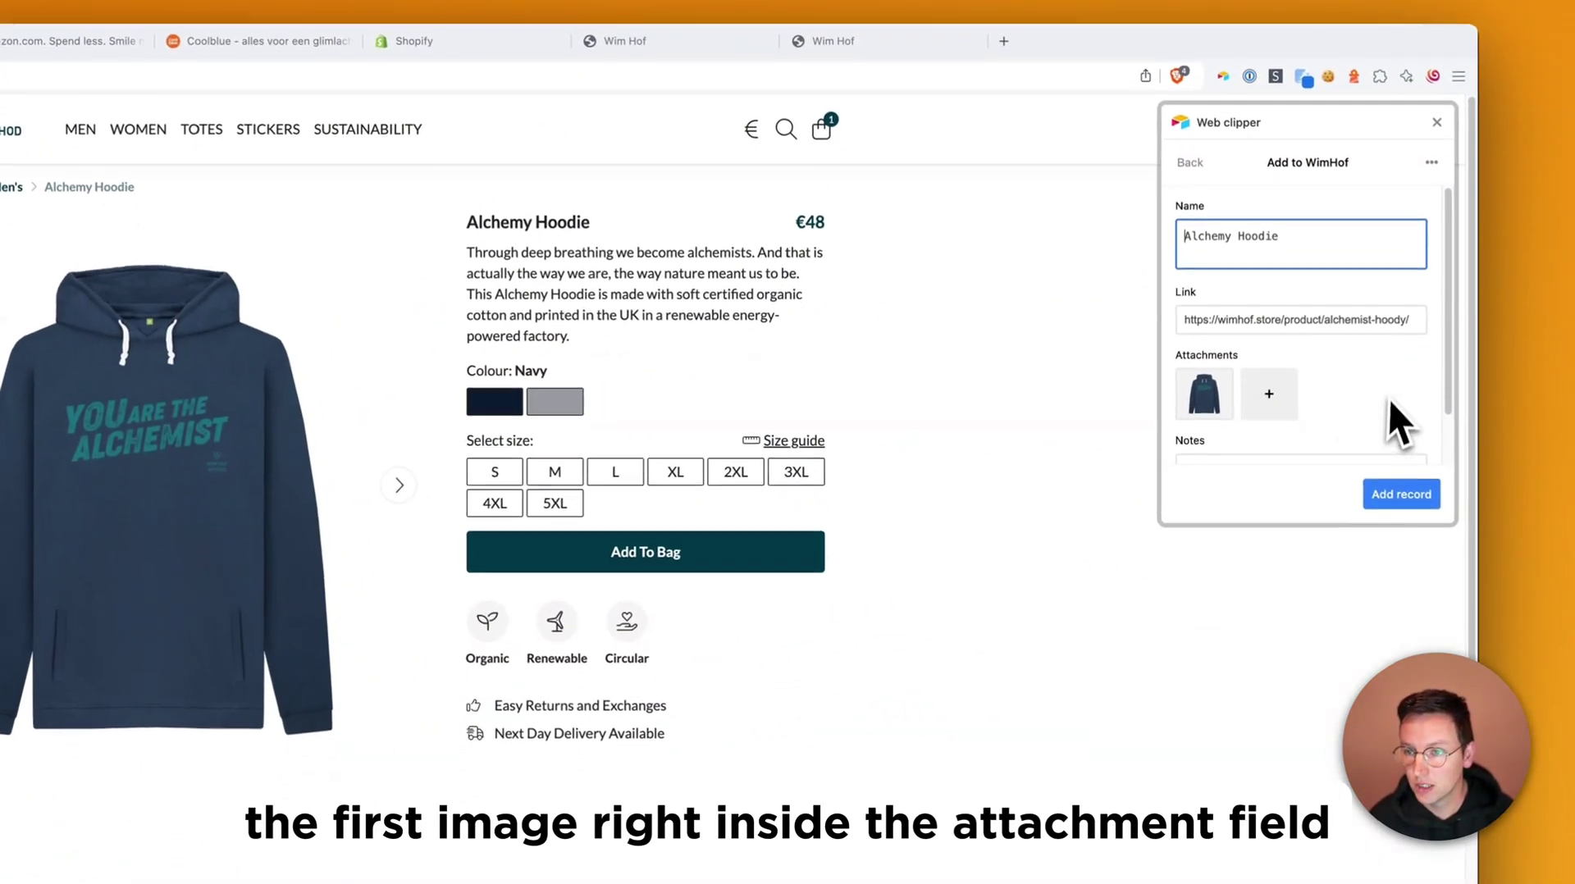
{"action": "scroll", "coordinate": [1388, 384], "scroll_direction": "down", "scroll_amount": 2}
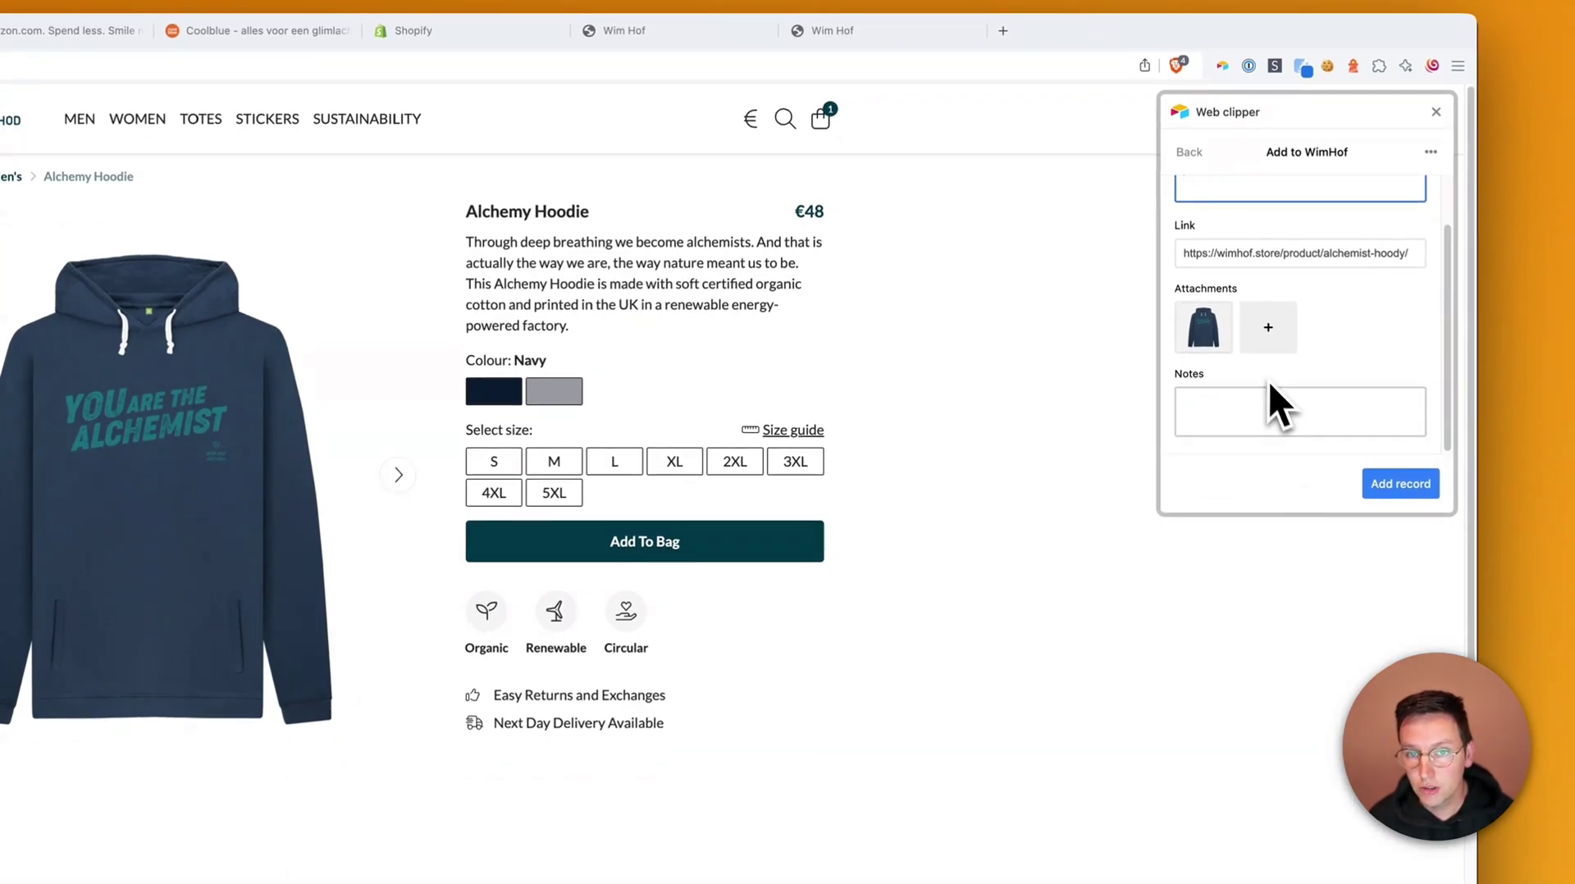
{"action": "left_click", "coordinate": [1268, 403]}
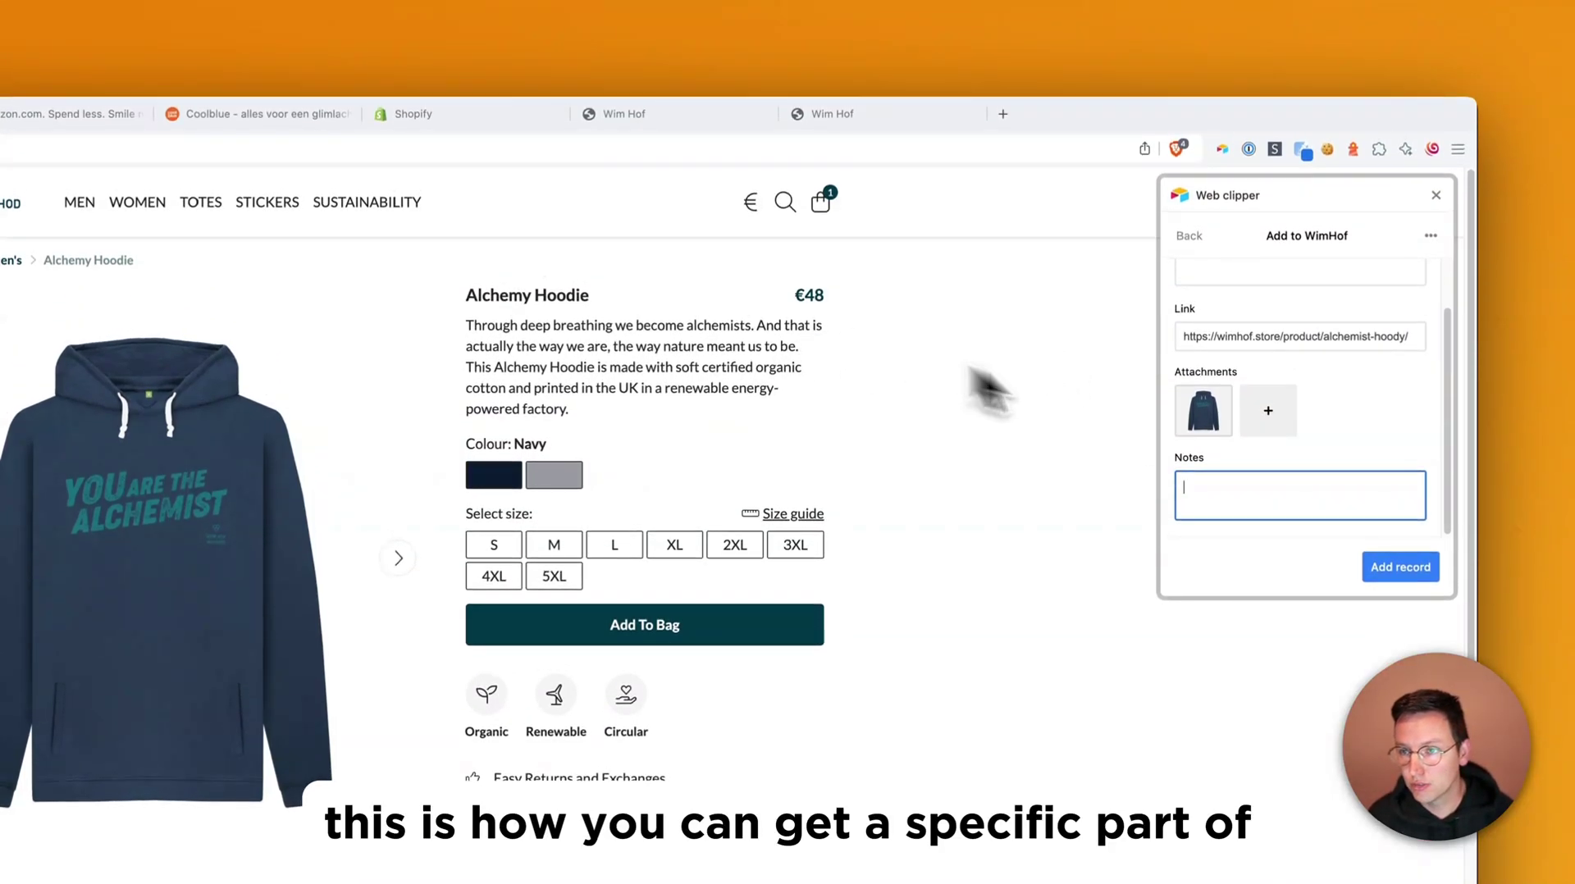
Select the hoodie's product description paragraph, then clear the selection
{"action": "scroll", "coordinate": [1267, 410], "scroll_direction": "up", "scroll_amount": 1}
{"action": "scroll", "coordinate": [1160, 411], "scroll_direction": "down", "scroll_amount": 1}
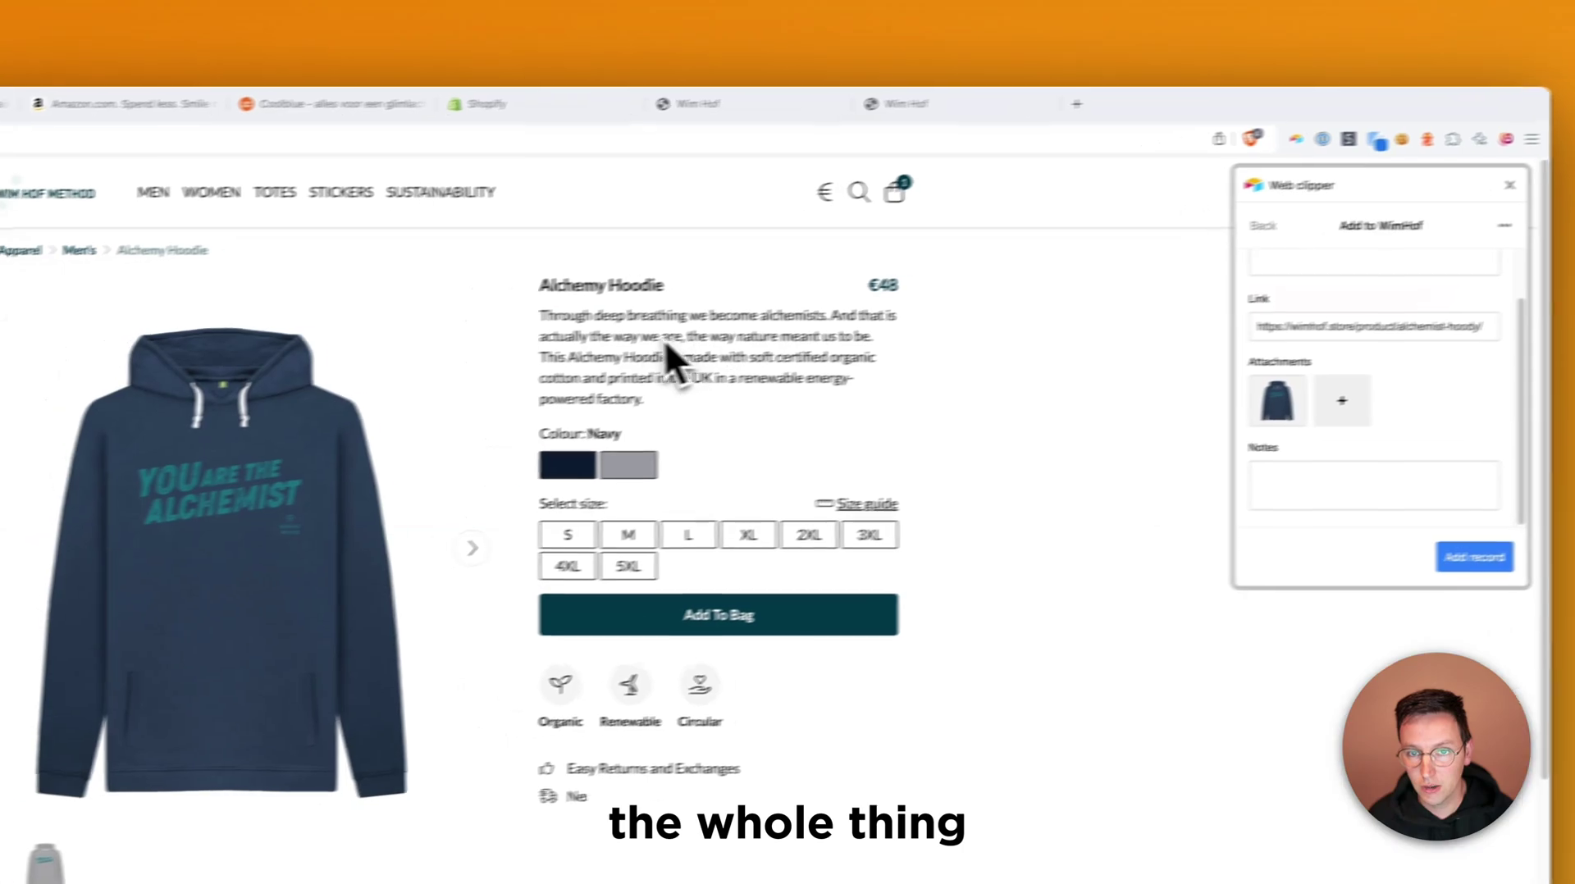
{"action": "left_click_drag", "start_coordinate": [603, 303], "coordinate": [784, 397]}
{"action": "left_click", "coordinate": [789, 382]}
Inspect the hoodie description and copy its element's CSS selector
{"action": "right_click", "coordinate": [663, 320]}
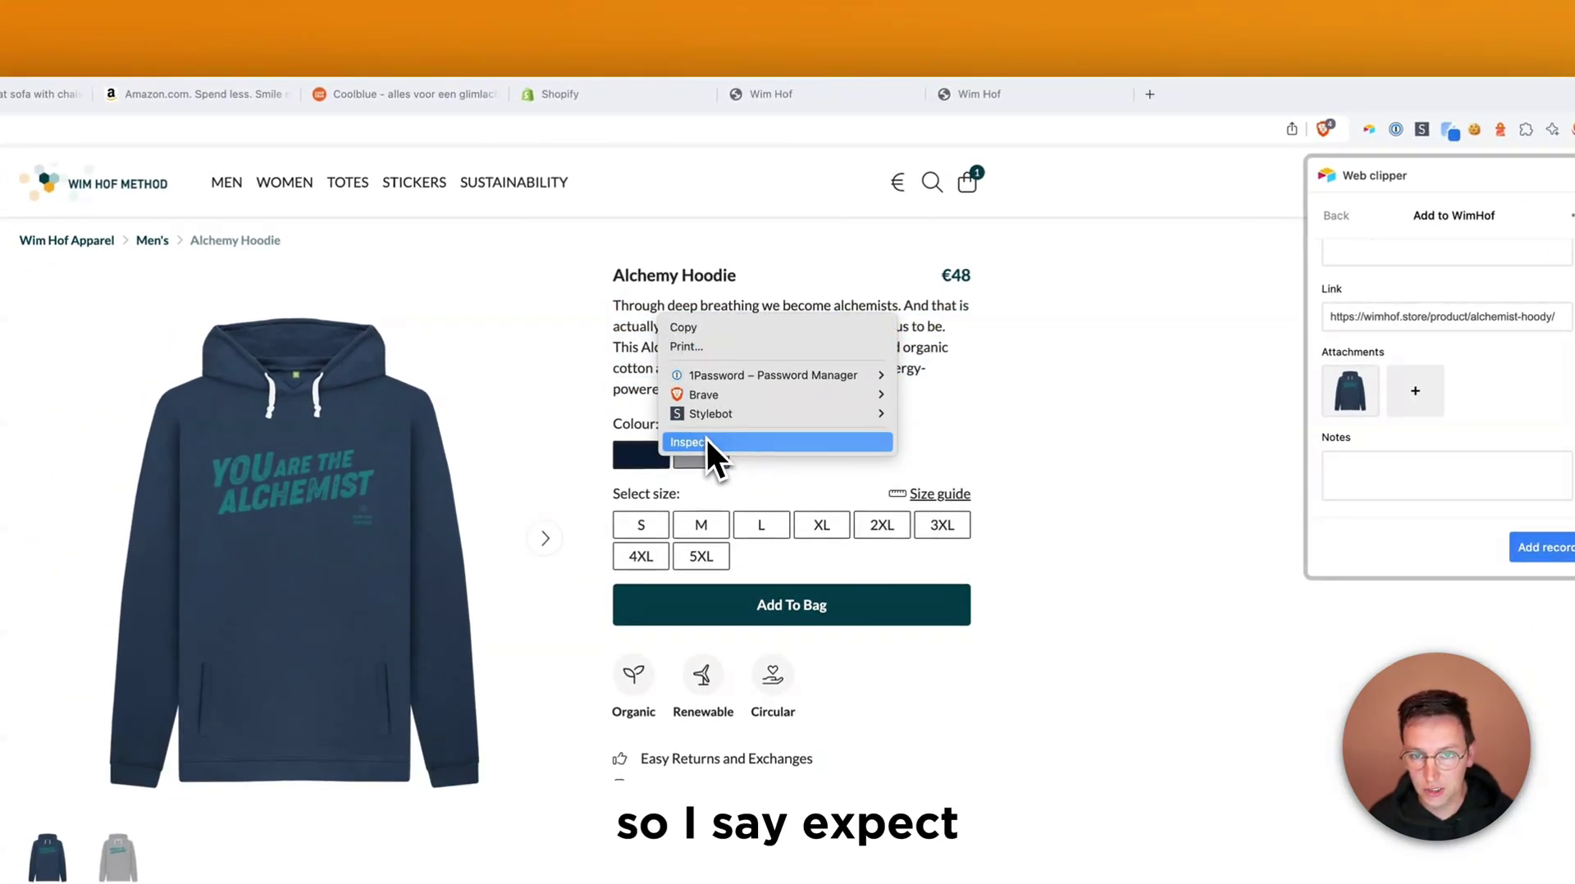
{"action": "left_click", "coordinate": [705, 443]}
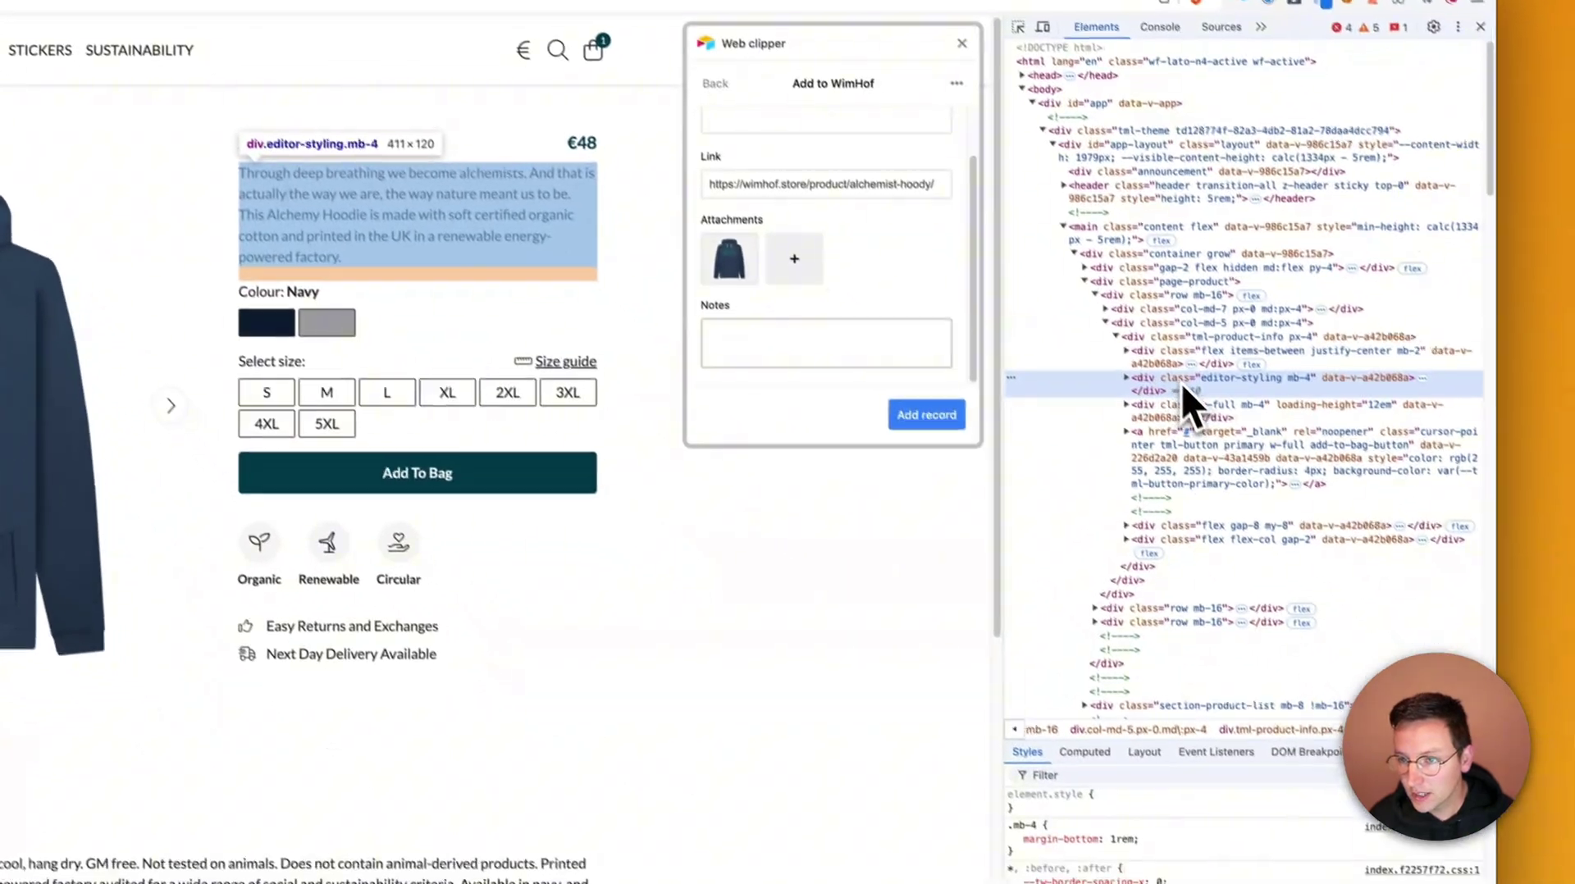
{"action": "right_click", "coordinate": [1180, 380]}
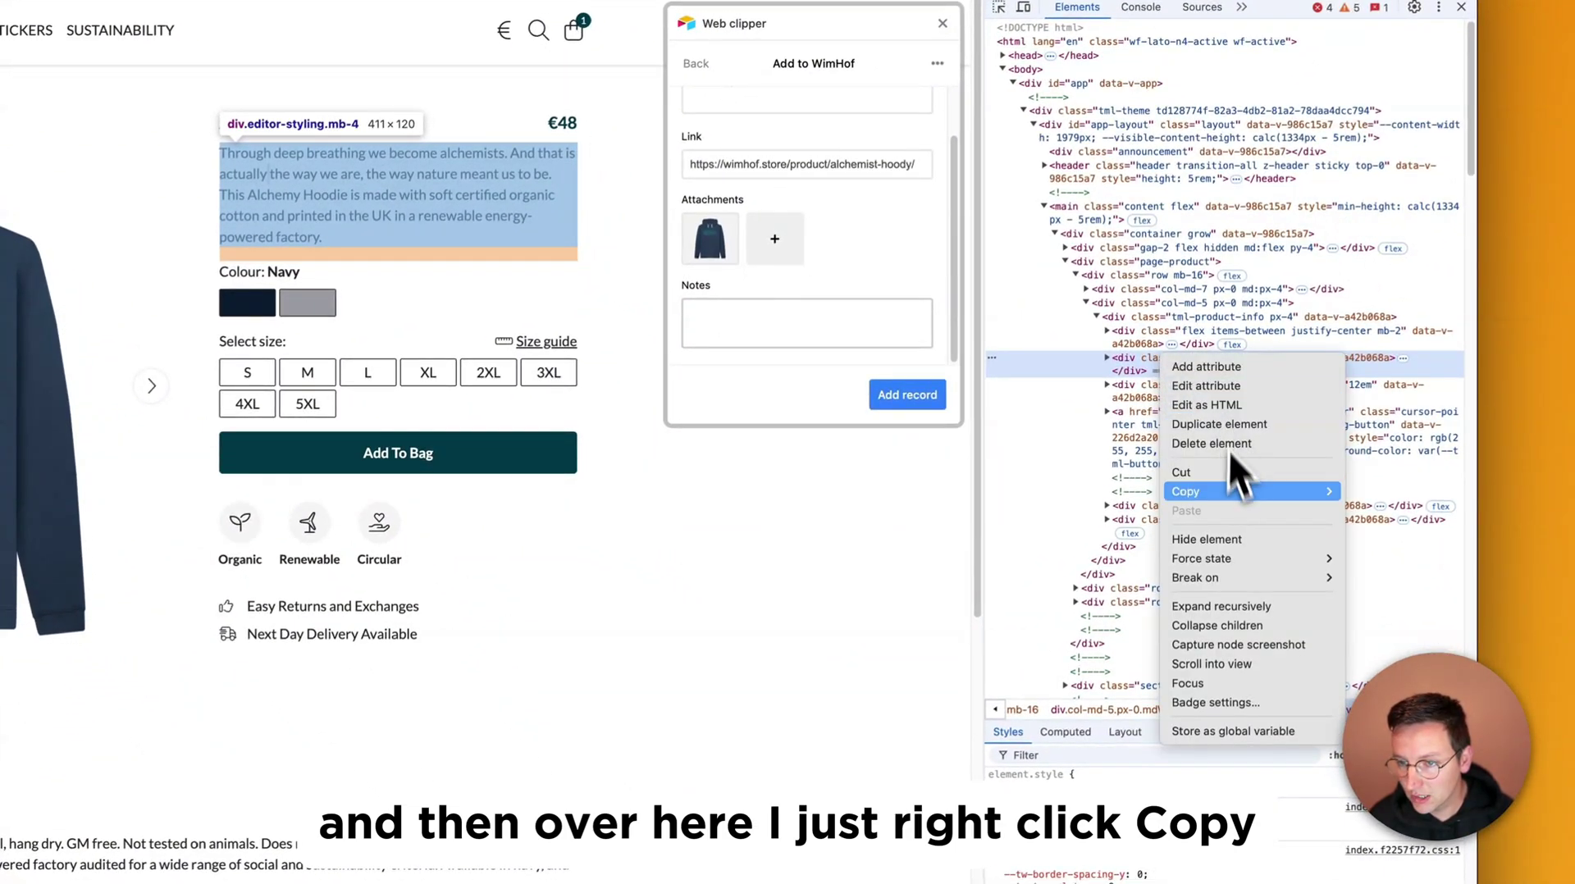
{"action": "mouse_move", "coordinate": [1234, 492]}
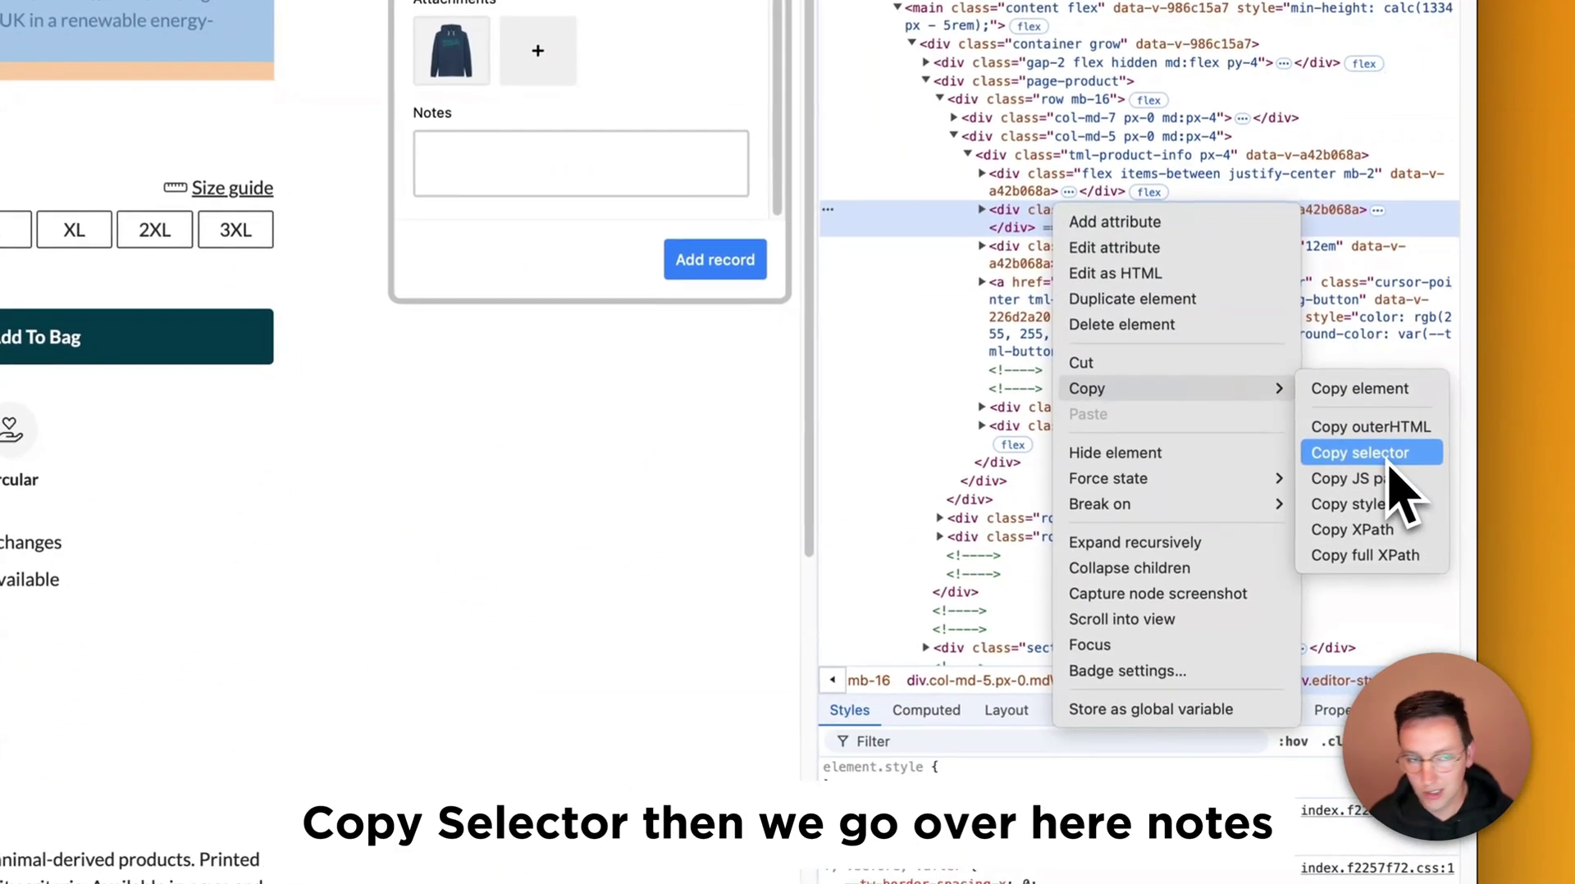
{"action": "left_click", "coordinate": [1389, 461]}
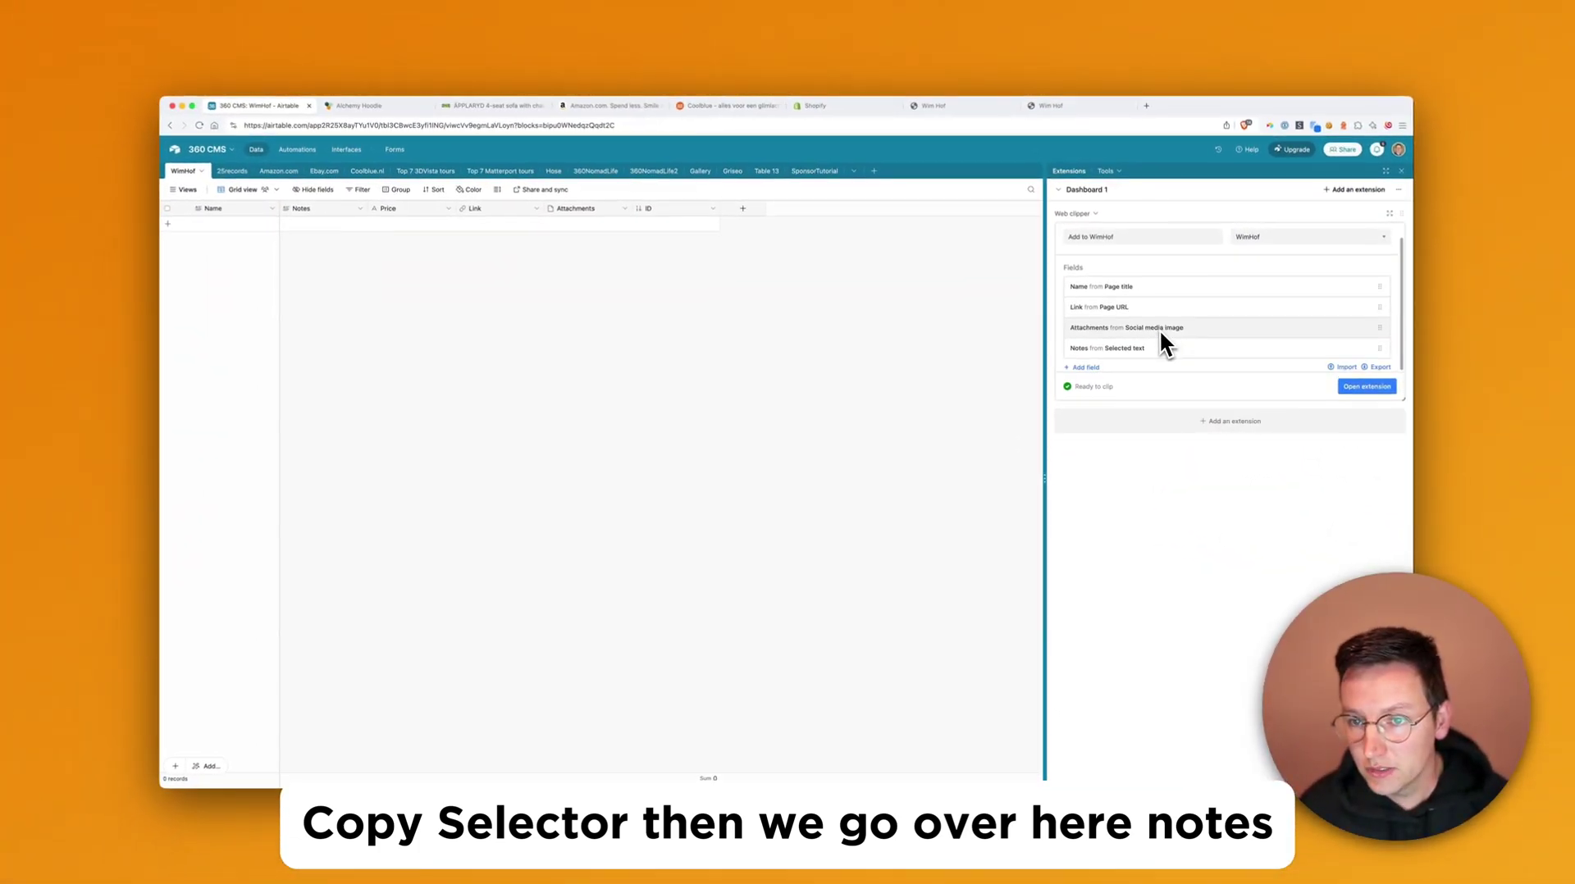
Fill the Notes field from text content by the pasted CSS selector, then reload the hoodie page
{"action": "left_click", "coordinate": [1164, 348]}
{"action": "left_click", "coordinate": [1132, 457]}
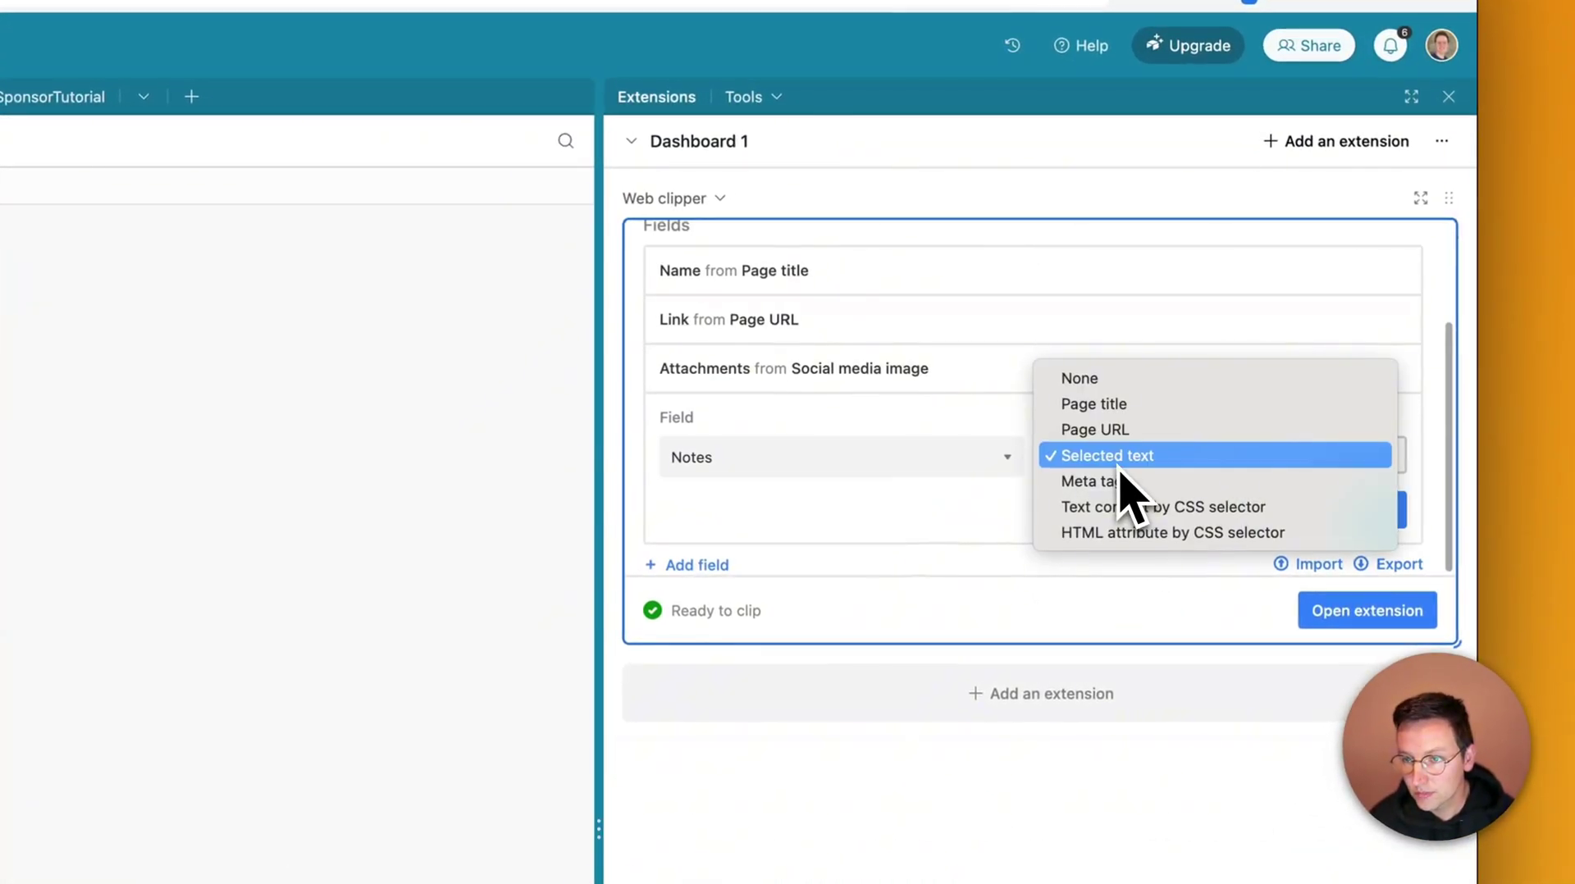
{"action": "key", "text": "Up"}
{"action": "key", "text": "Up"}
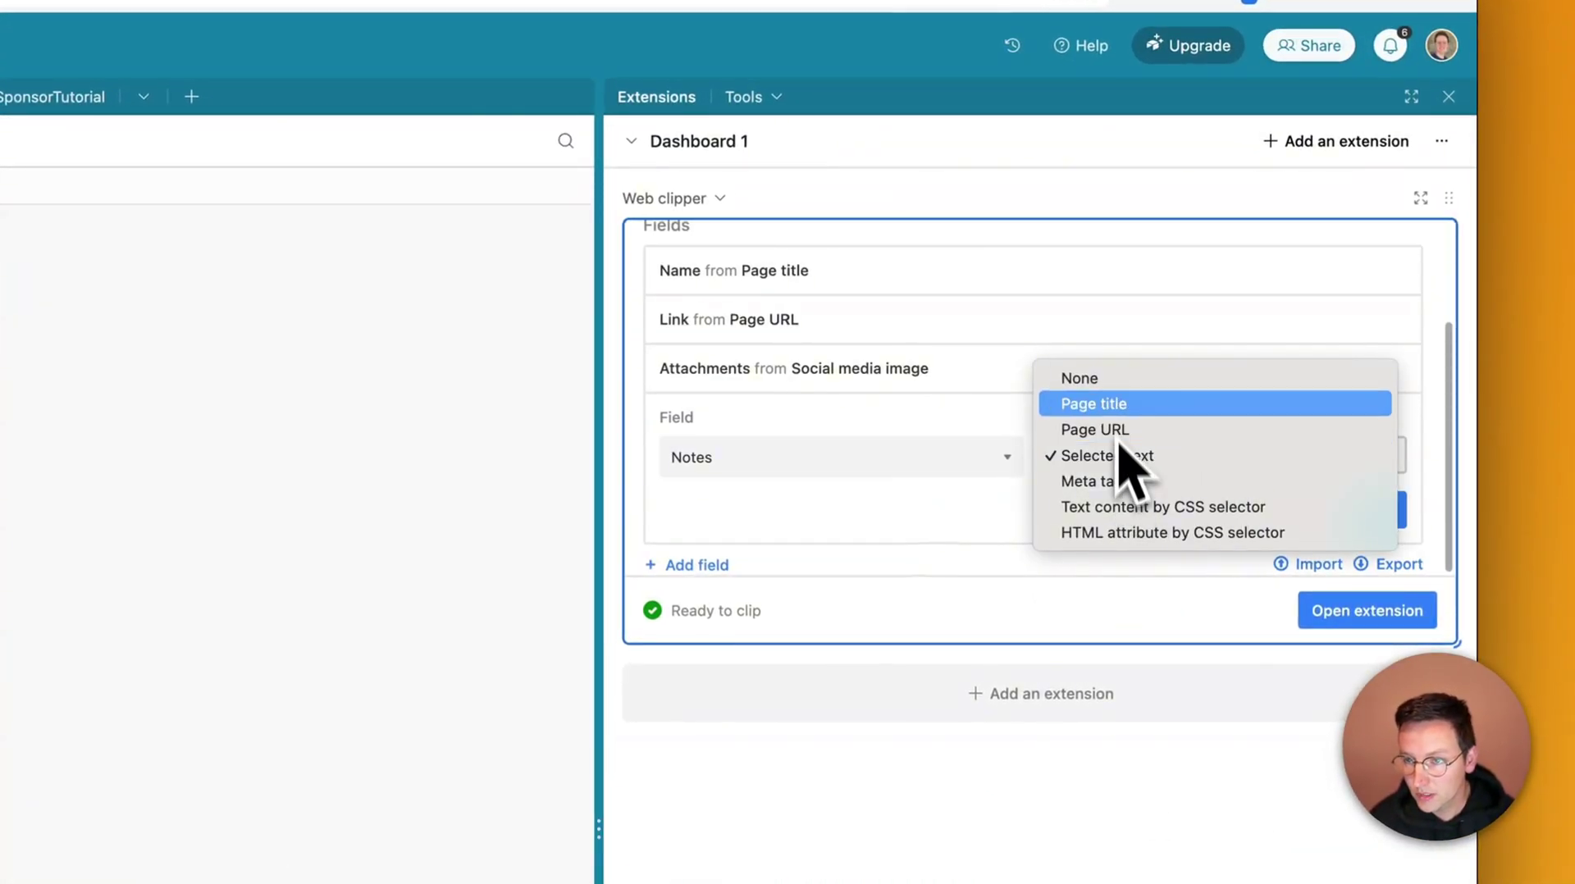
{"action": "left_click", "coordinate": [1188, 511]}
{"action": "left_click", "coordinate": [802, 504]}
{"action": "scroll", "coordinate": [1215, 443], "scroll_direction": "down", "scroll_amount": 2}
{"action": "left_click", "coordinate": [1371, 513]}
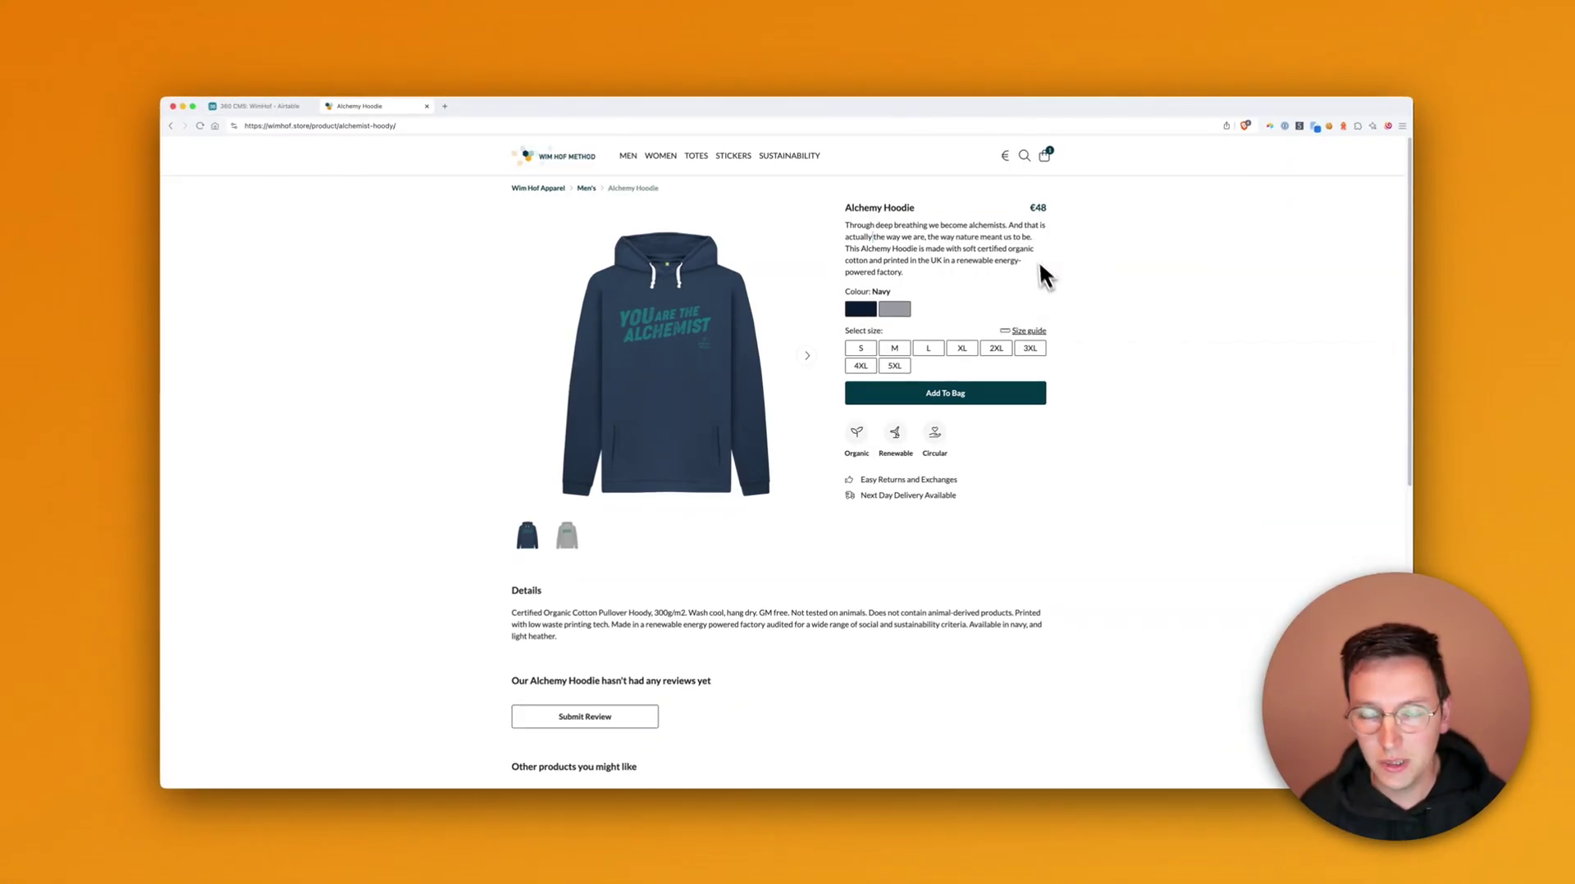
{"action": "key", "text": "super+r"}
Start an Add to WimHof clip of the hoodie and confirm Notes shows its description
{"action": "left_click", "coordinate": [1274, 128]}
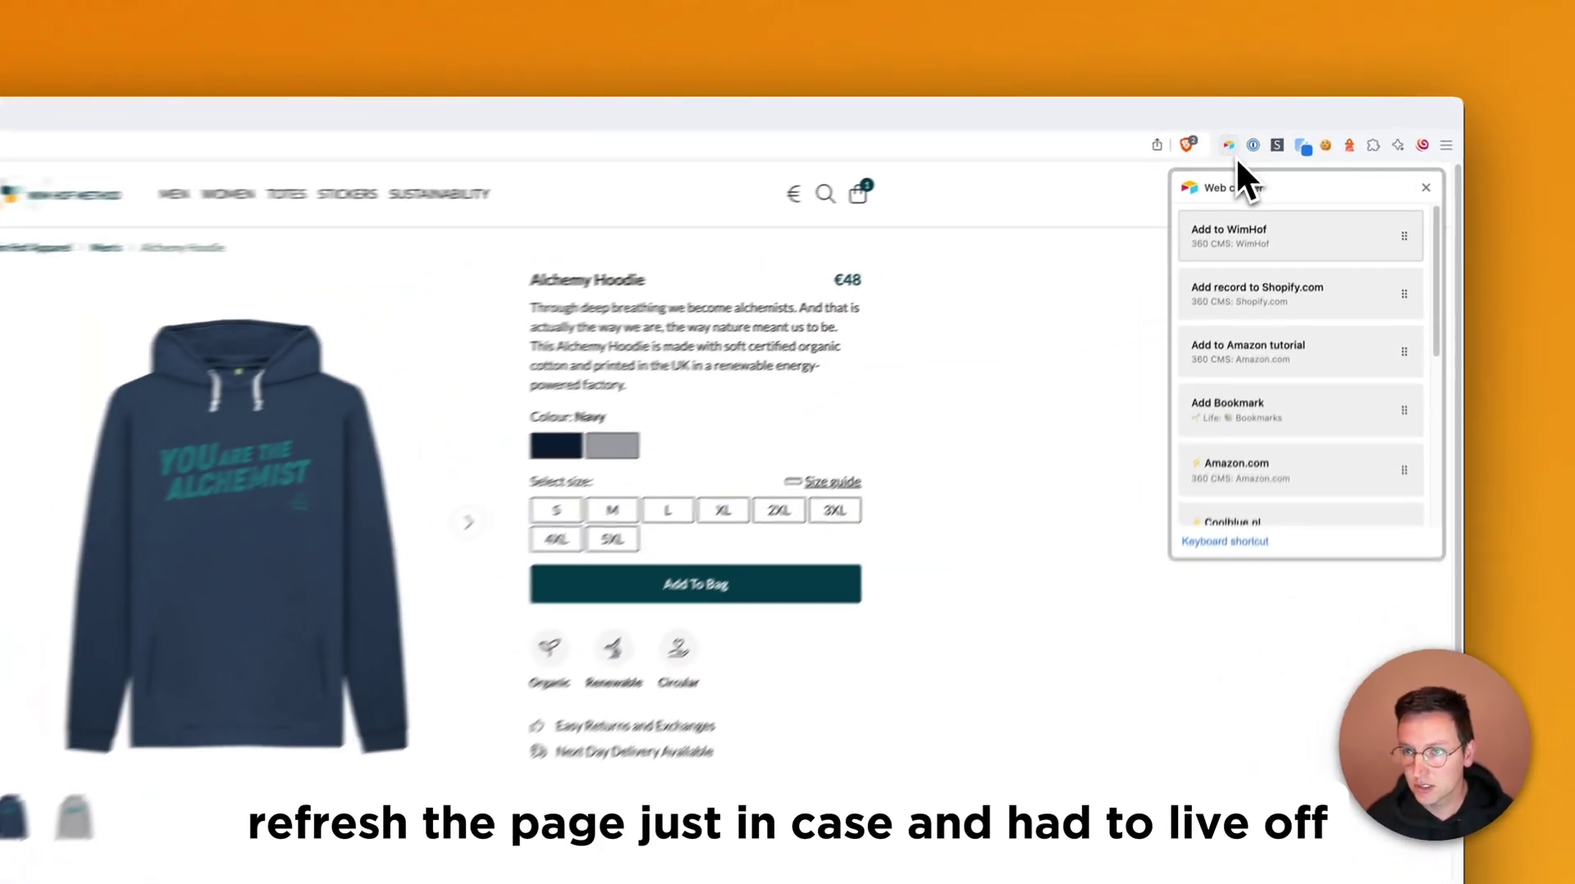
{"action": "left_click", "coordinate": [1305, 187]}
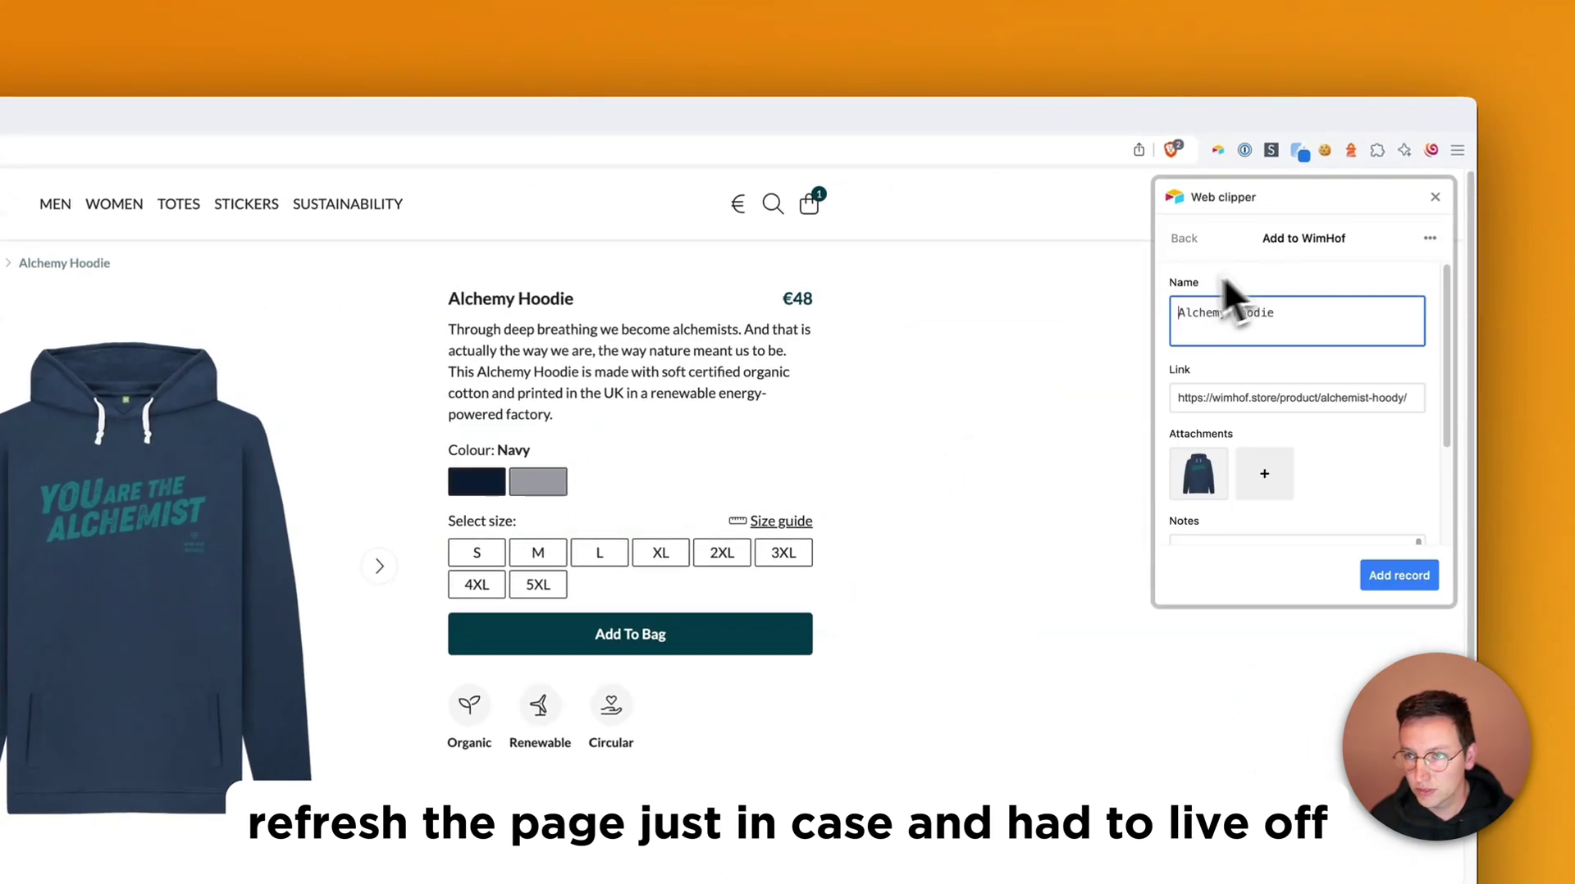
{"action": "scroll", "coordinate": [1362, 411], "scroll_direction": "down", "scroll_amount": 4}
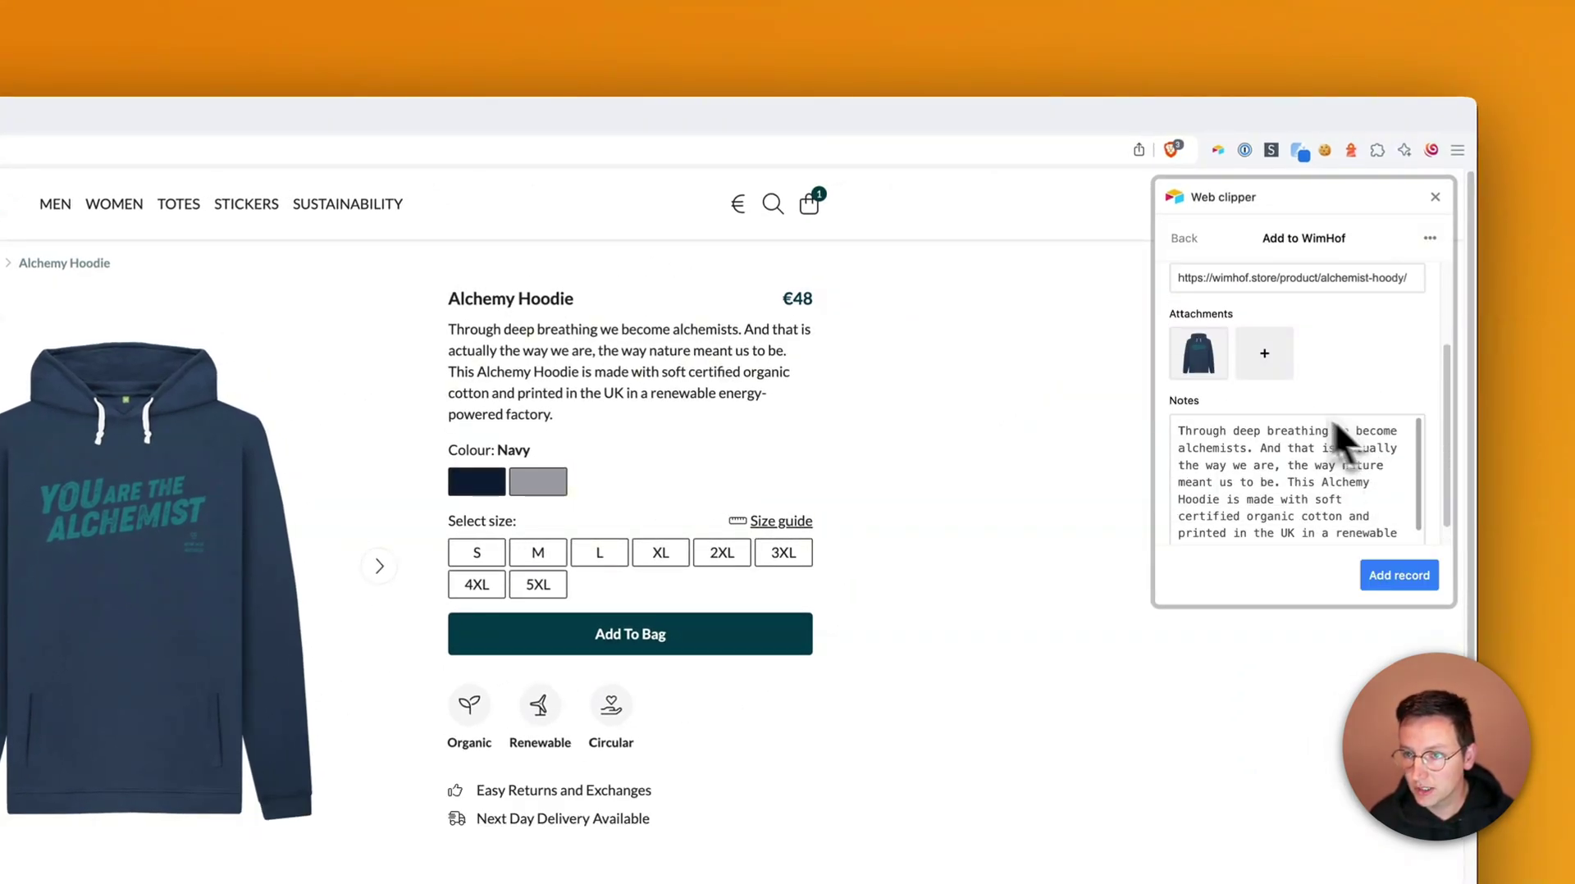
{"action": "scroll", "coordinate": [1237, 457], "scroll_direction": "down", "scroll_amount": 5}
{"action": "scroll", "coordinate": [1066, 573], "scroll_direction": "up", "scroll_amount": 5}
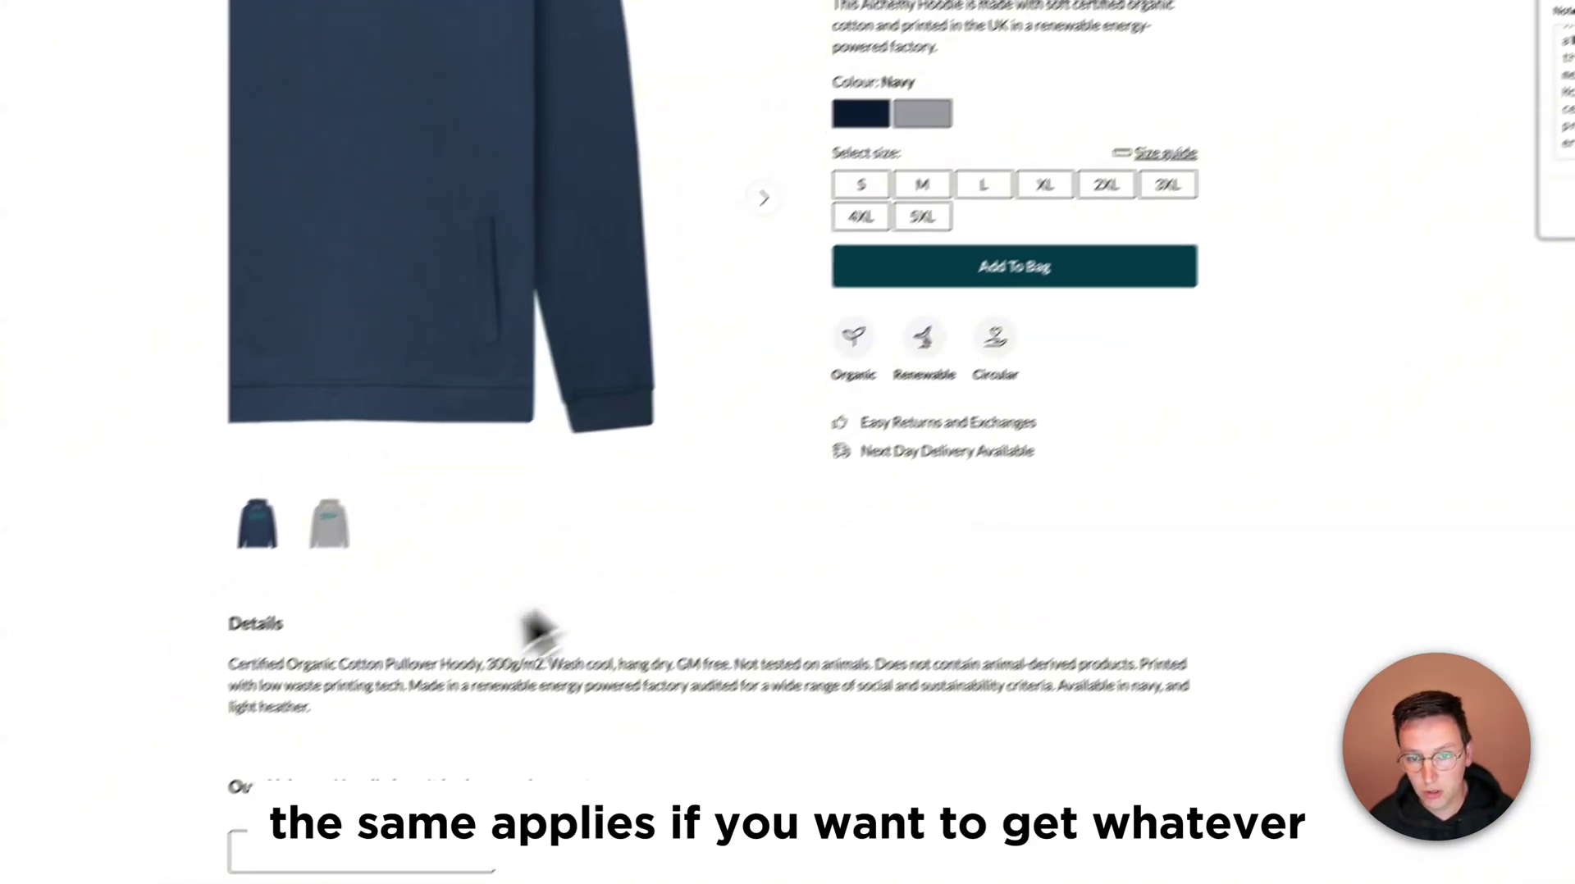
Inspect the Organic badge's link element and copy its CSS selector
{"action": "right_click", "coordinate": [899, 338]}
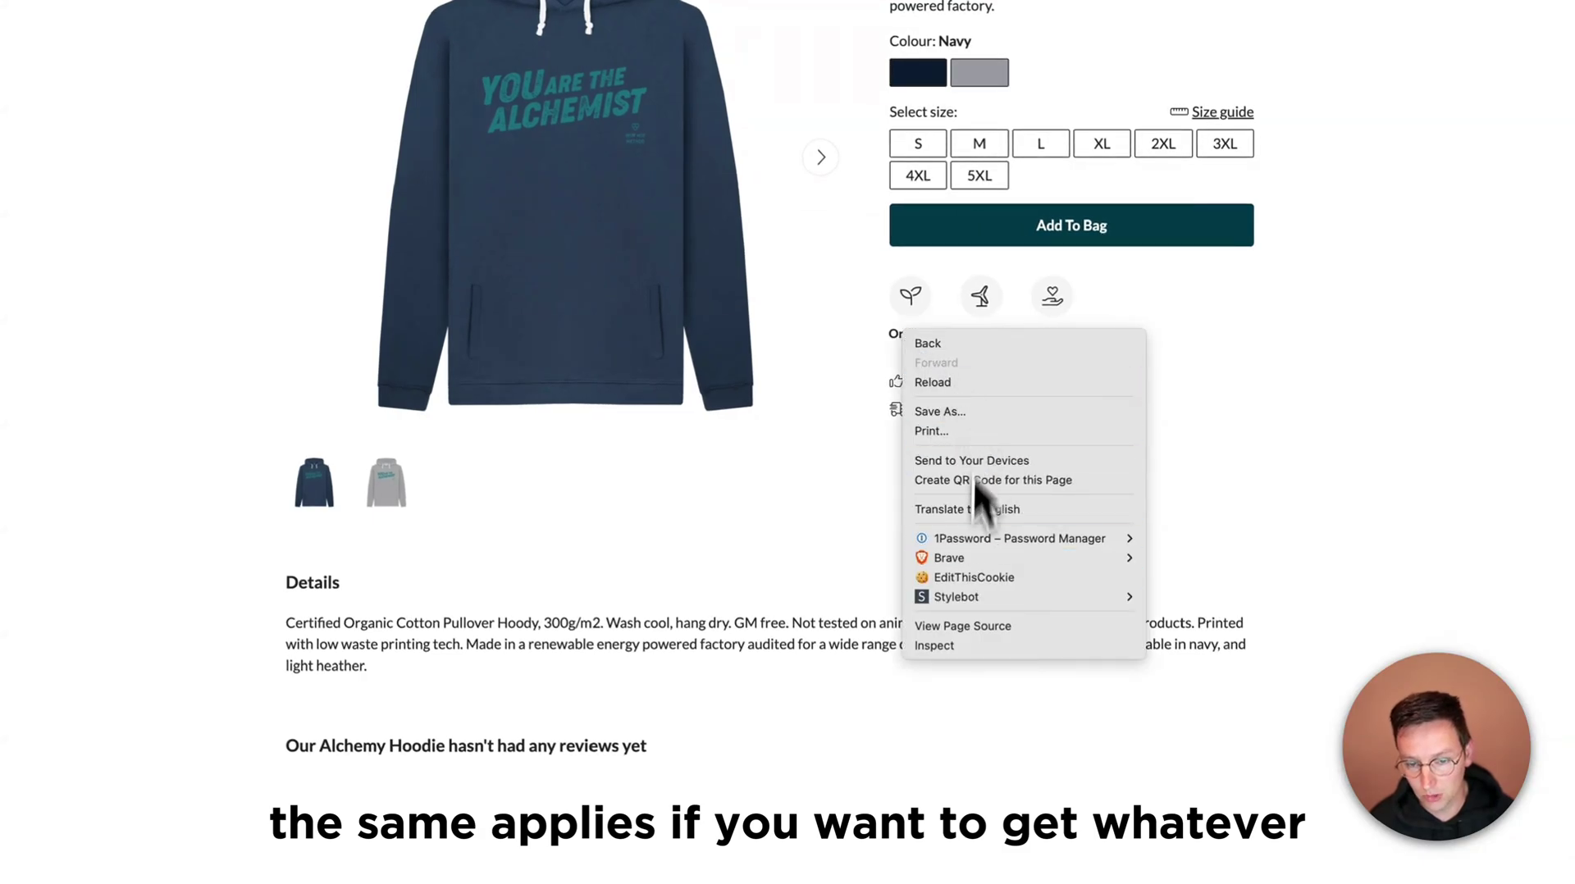
{"action": "left_click", "coordinate": [954, 647]}
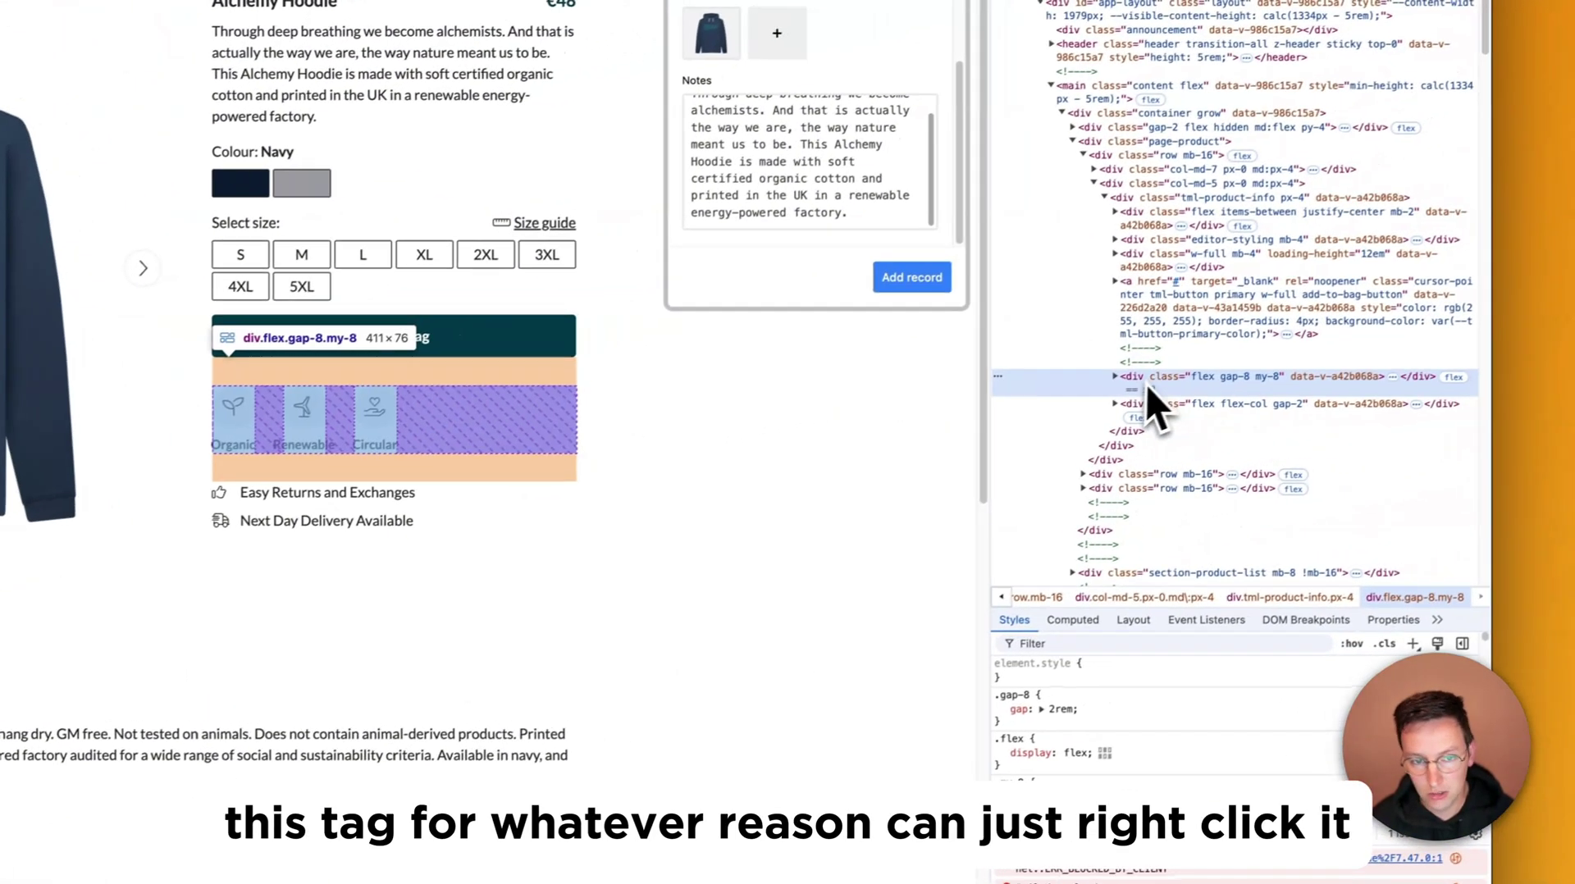
{"action": "left_click", "coordinate": [1115, 377]}
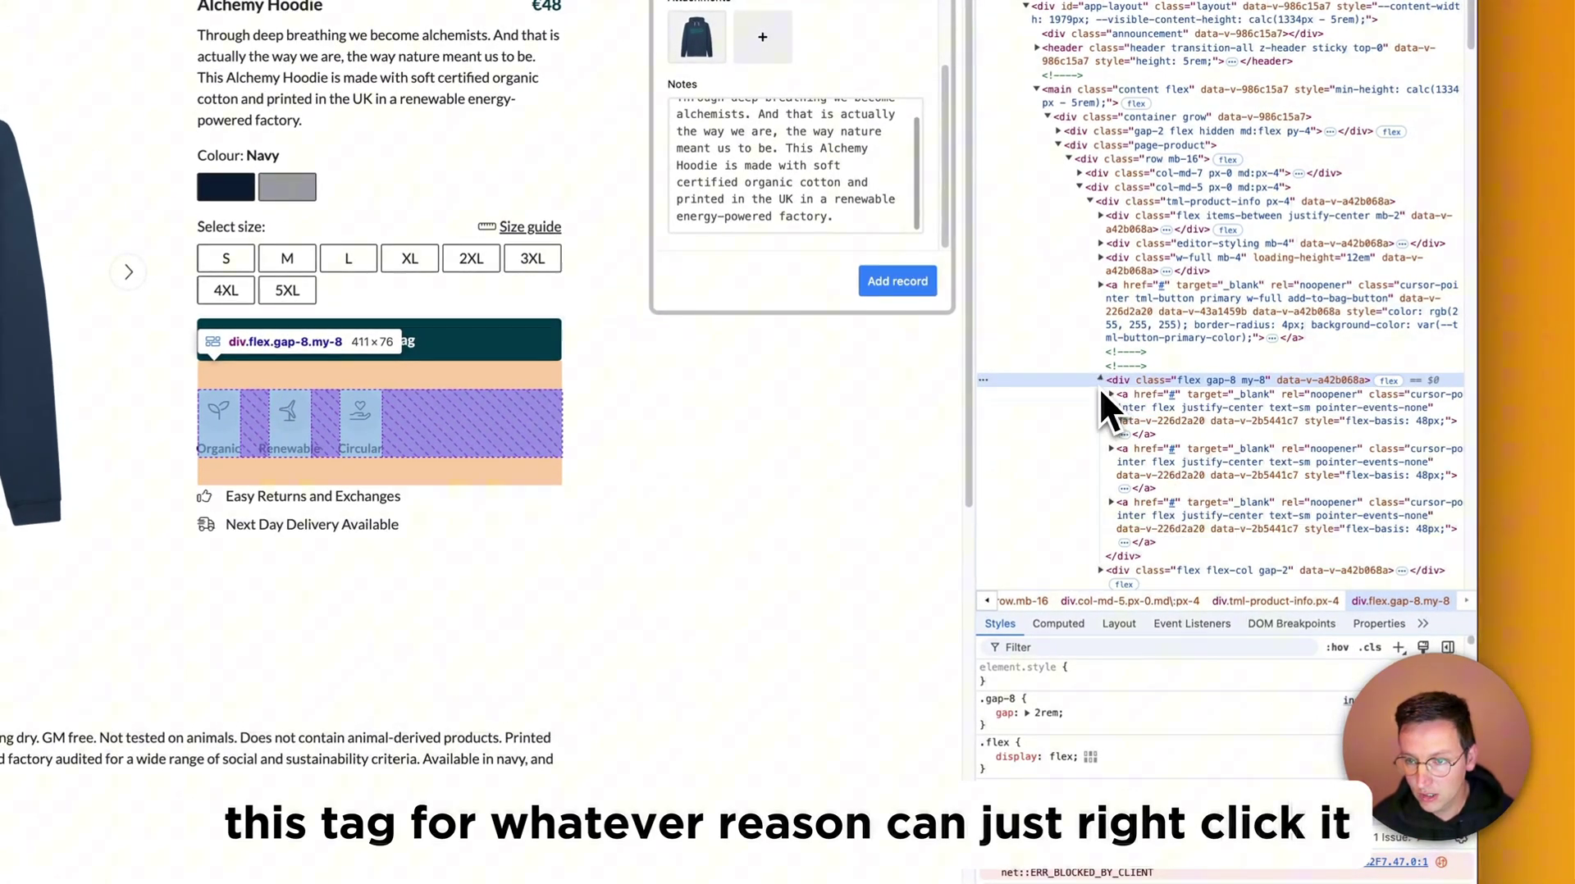
{"action": "left_click", "coordinate": [1142, 403]}
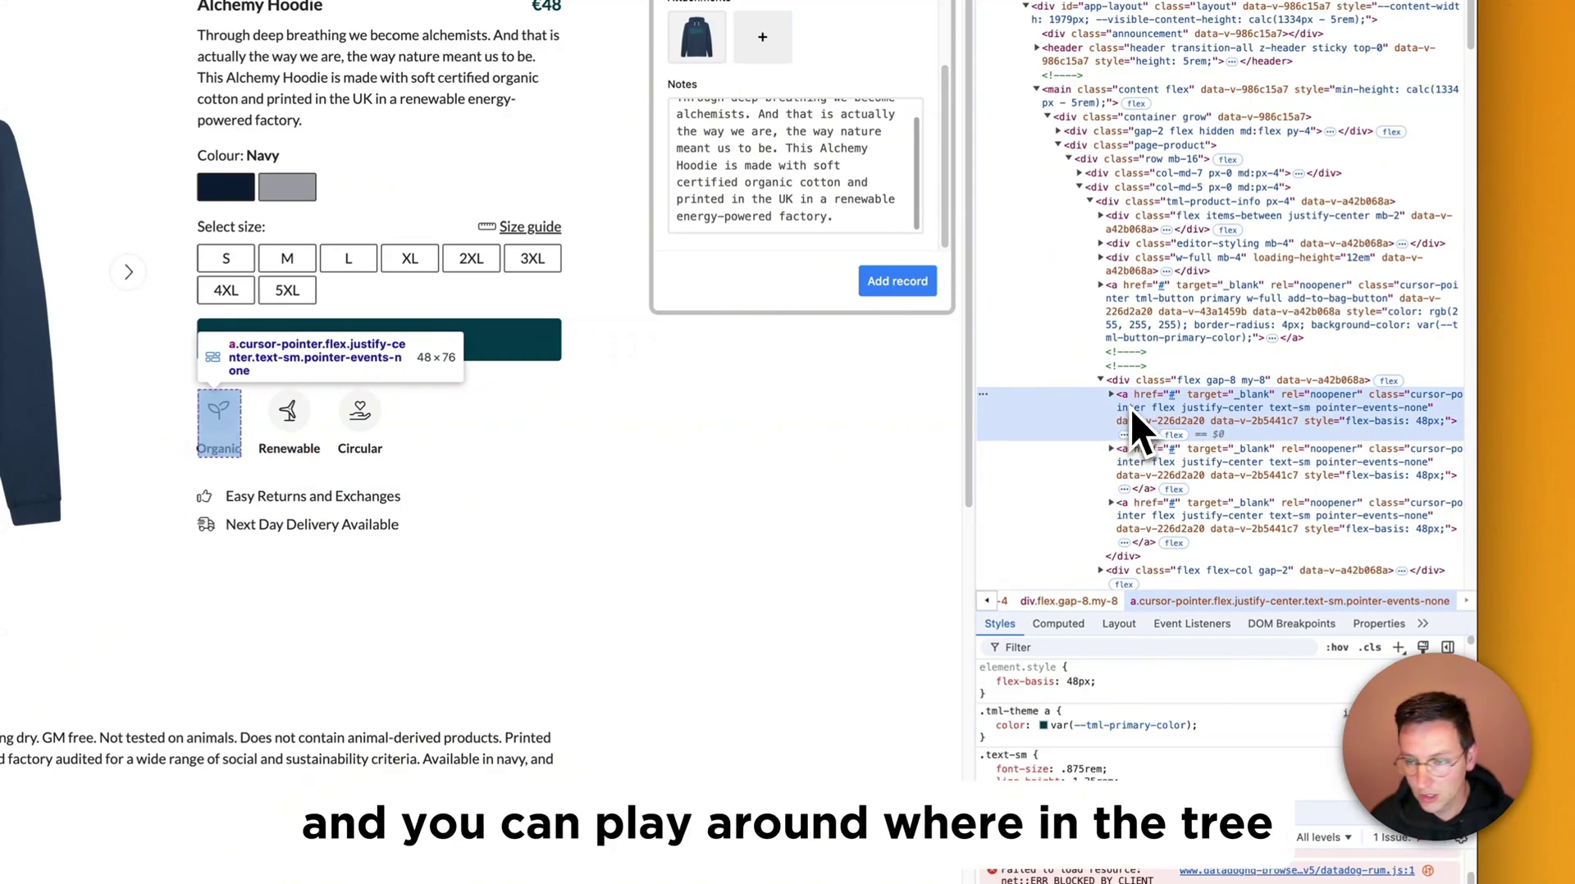
{"action": "right_click", "coordinate": [1131, 407]}
{"action": "left_click", "coordinate": [1114, 380]}
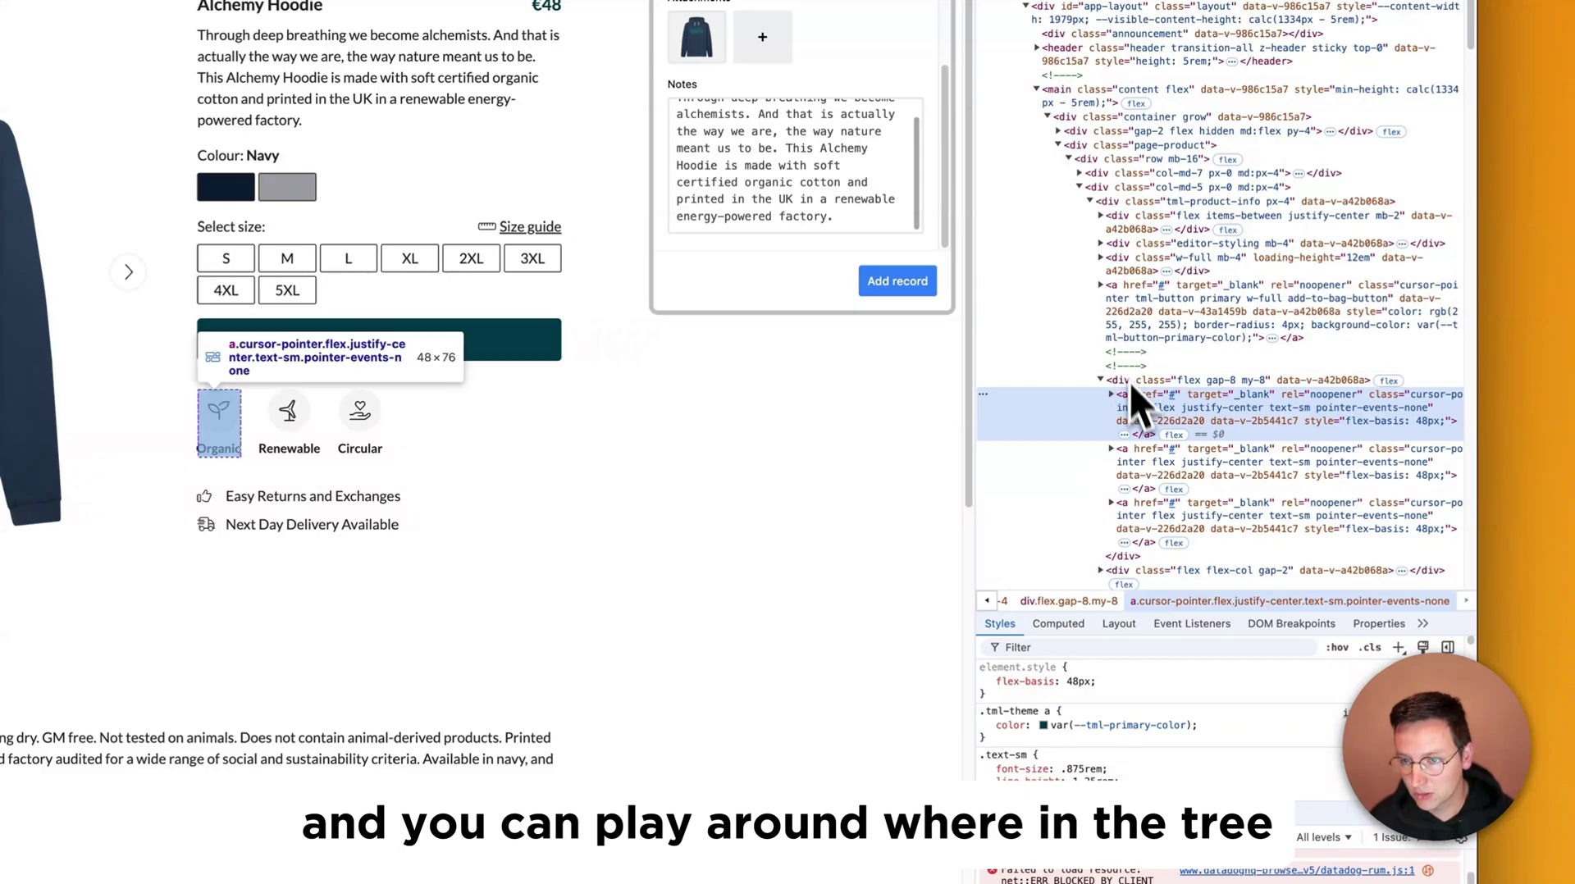
{"action": "right_click", "coordinate": [1134, 407]}
{"action": "mouse_move", "coordinate": [1208, 540]}
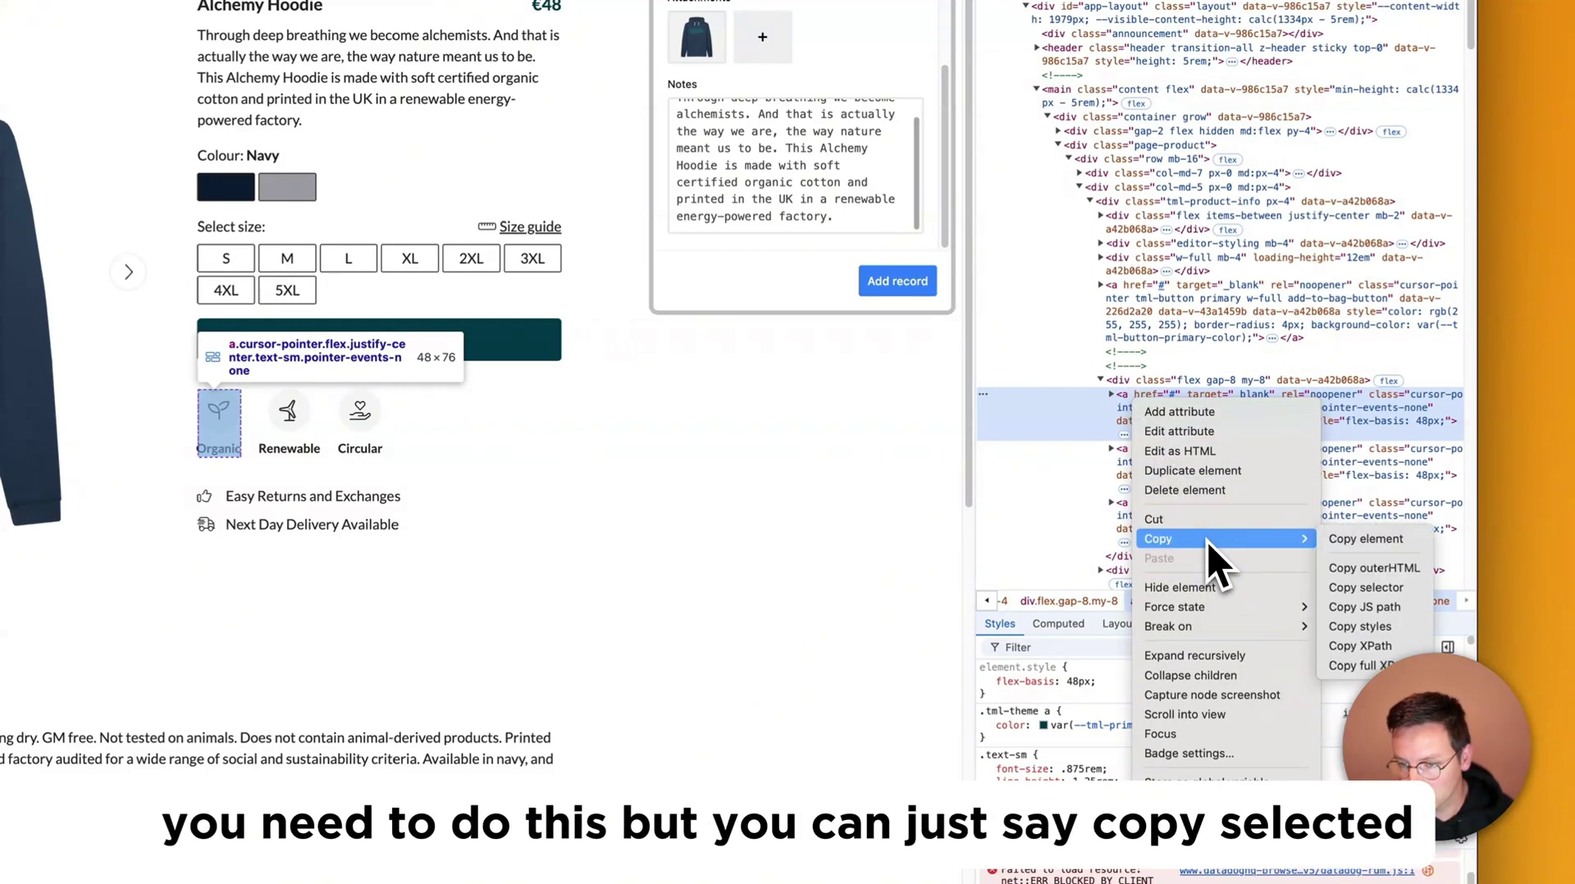
{"action": "left_click", "coordinate": [1362, 580]}
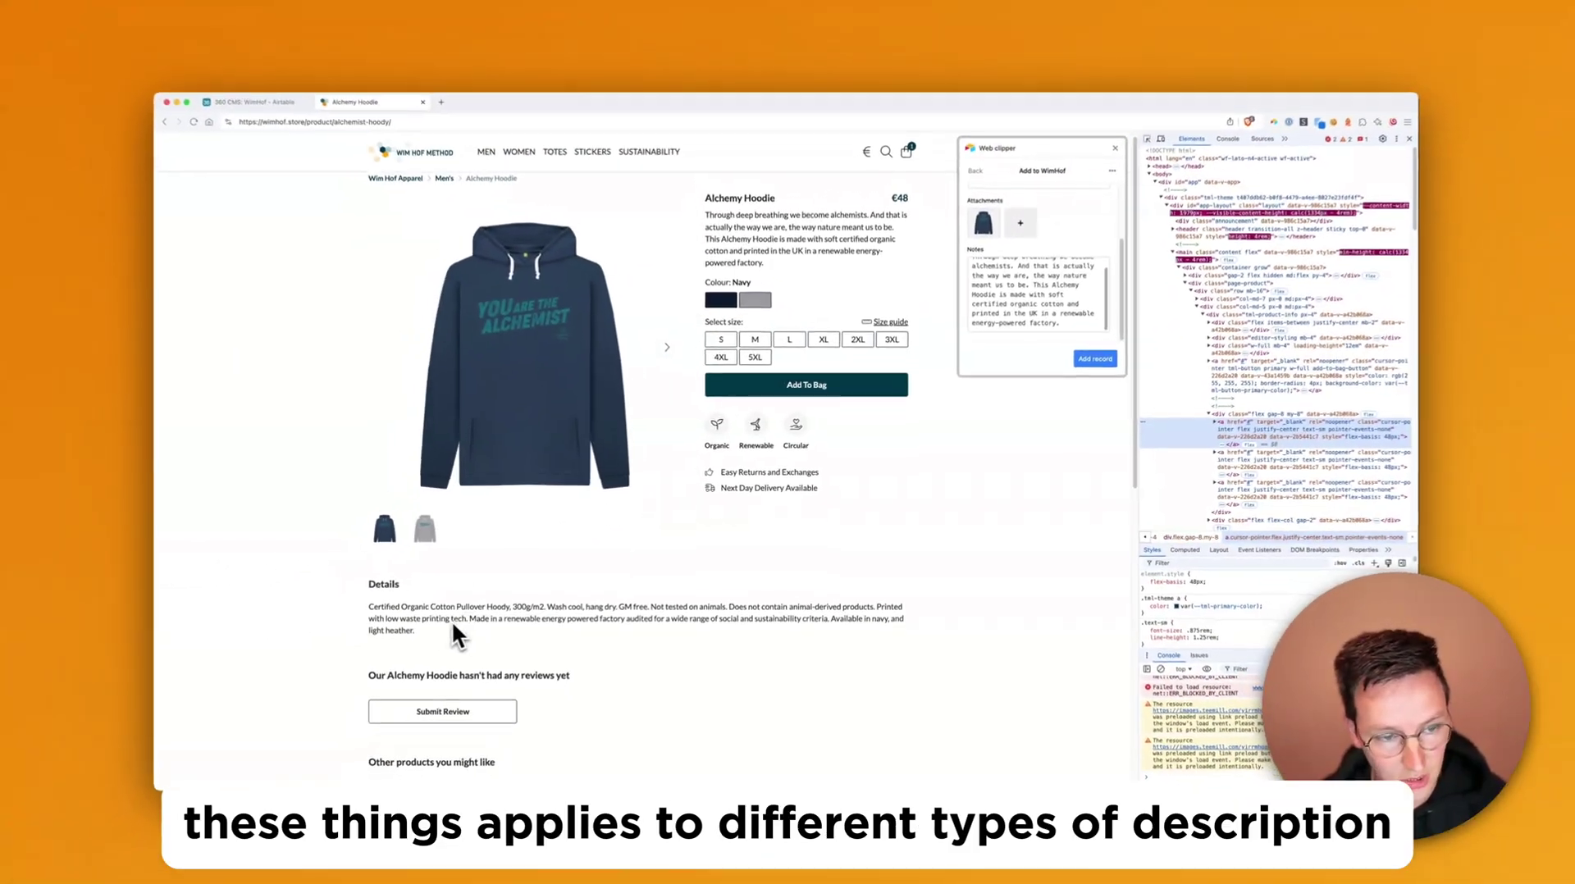
Highlight and clear parts of the Details text, then close DevTools
{"action": "left_click_drag", "start_coordinate": [395, 611], "coordinate": [523, 611]}
{"action": "left_click", "coordinate": [430, 601]}
{"action": "scroll", "coordinate": [734, 332], "scroll_direction": "up", "scroll_amount": 1}
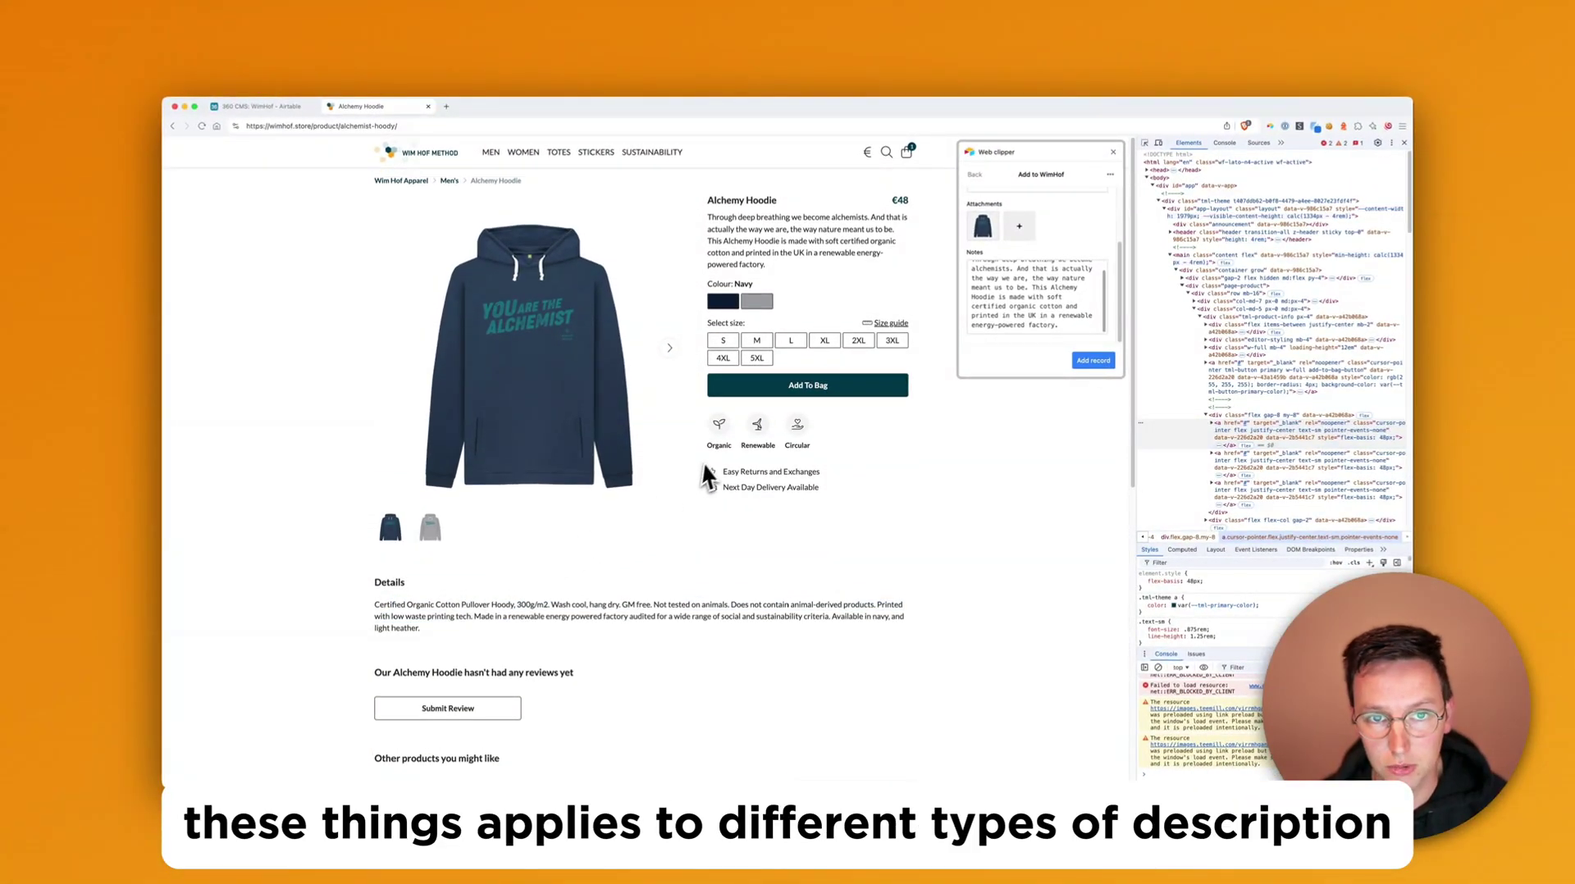
{"action": "left_click_drag", "start_coordinate": [736, 237], "coordinate": [773, 246]}
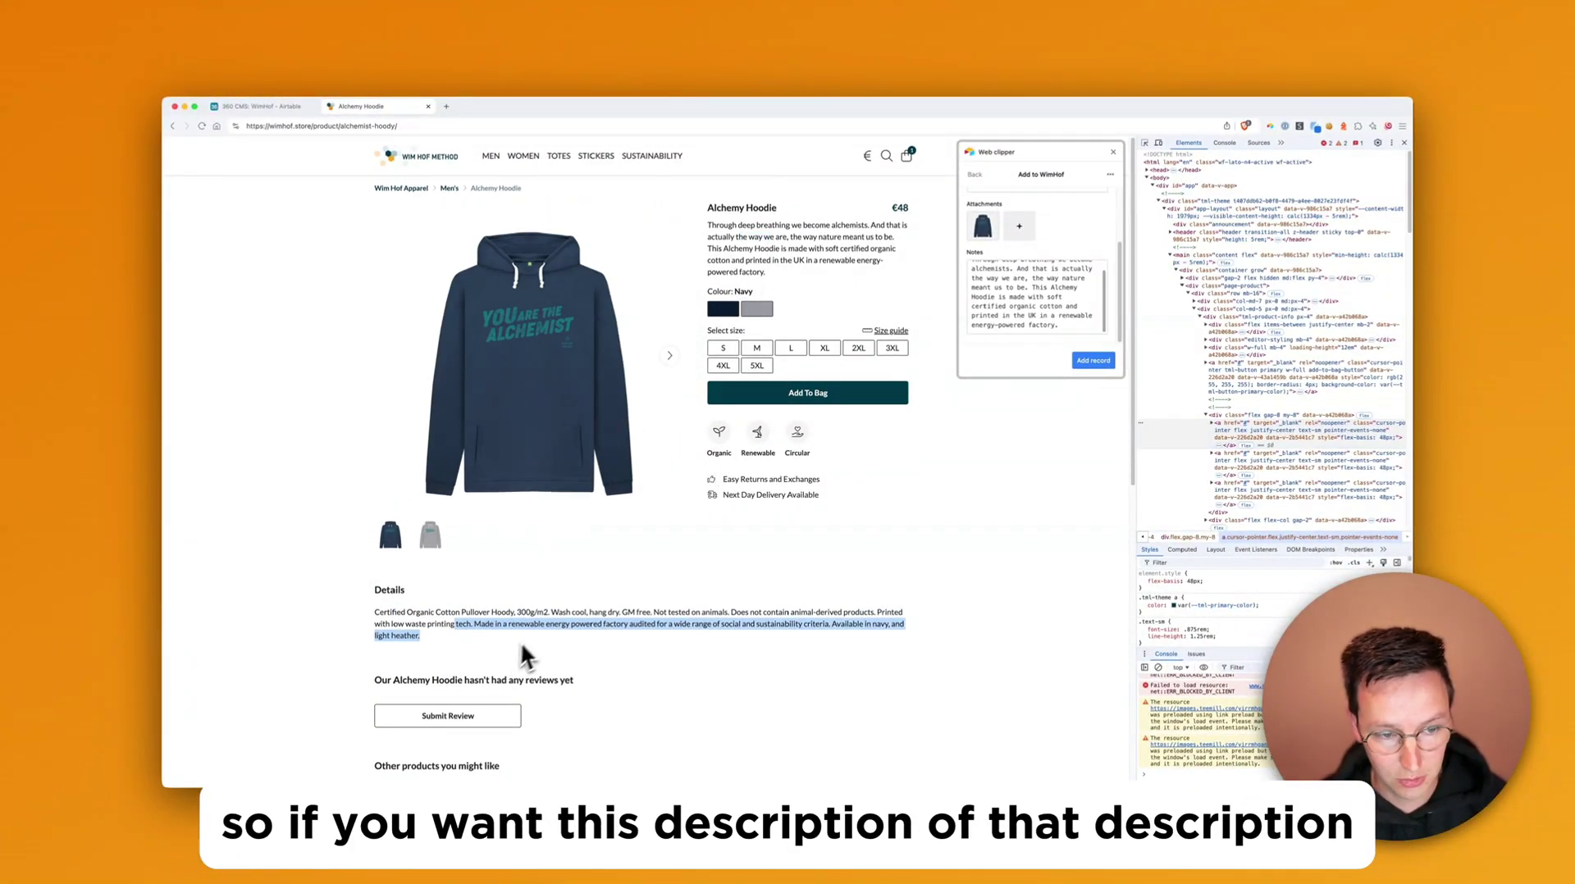
{"action": "scroll", "coordinate": [525, 645], "scroll_direction": "down", "scroll_amount": 2}
{"action": "left_click", "coordinate": [538, 558]}
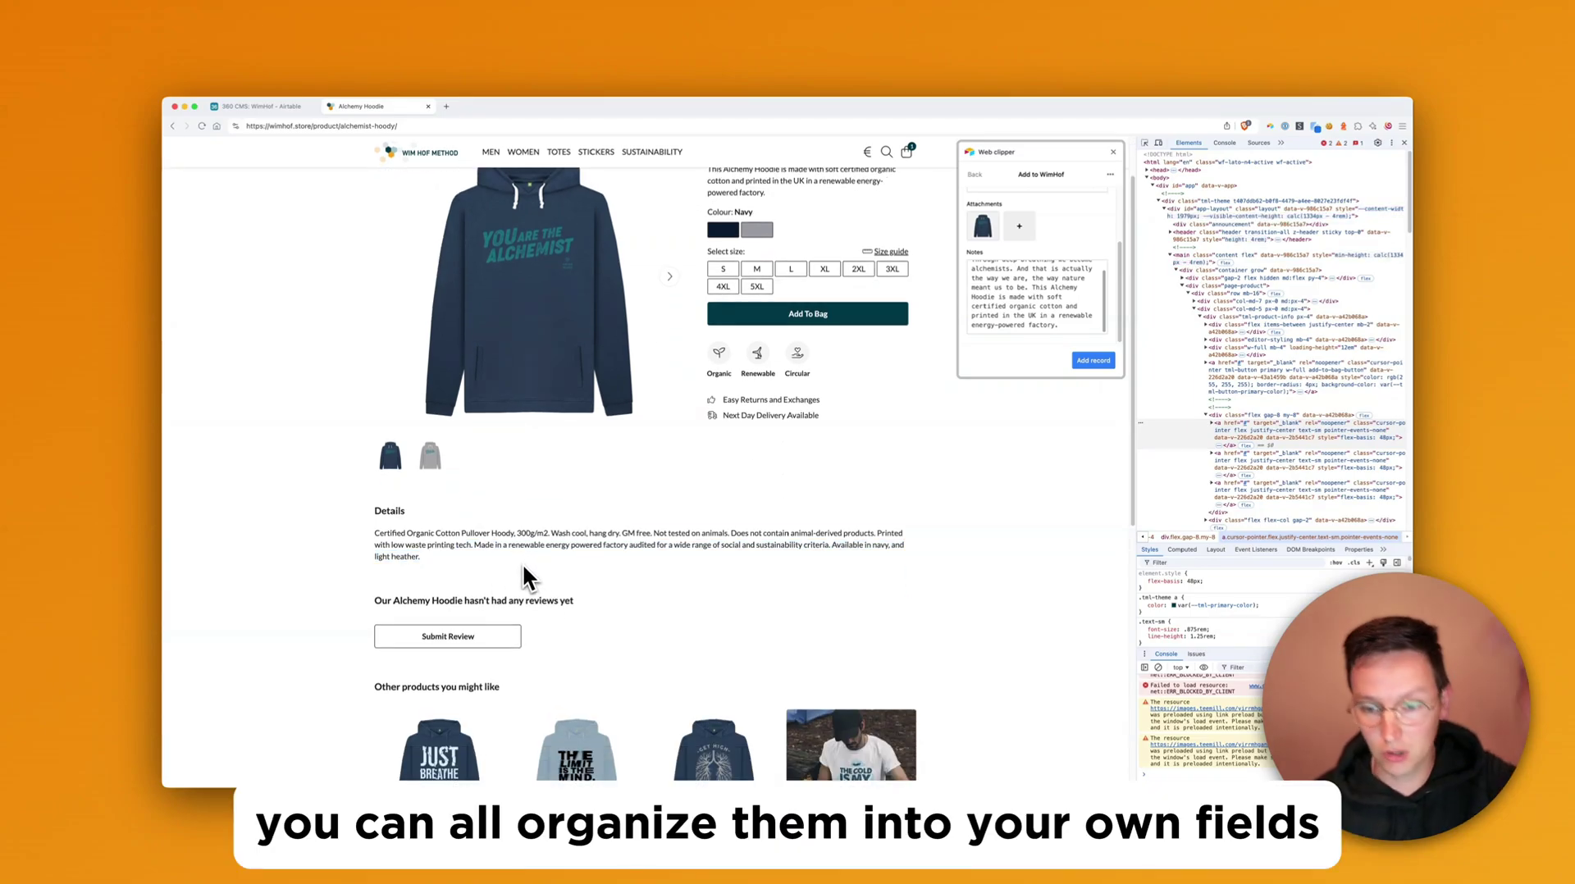
{"action": "scroll", "coordinate": [523, 567], "scroll_direction": "down", "scroll_amount": 3}
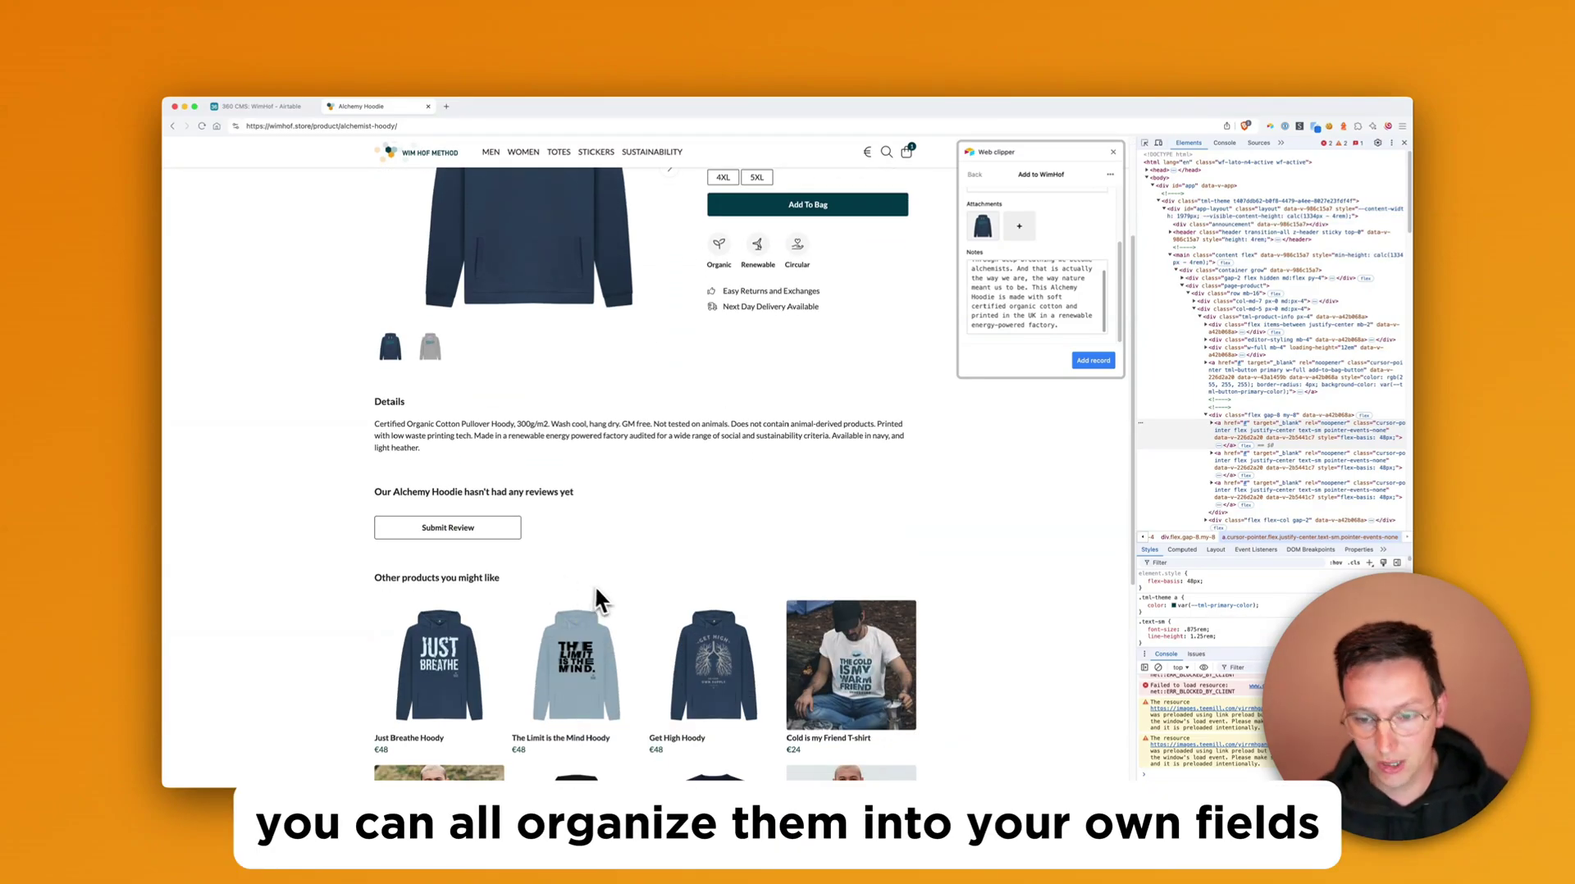
{"action": "key", "text": "super+shift+c"}
{"action": "left_click", "coordinate": [1405, 144]}
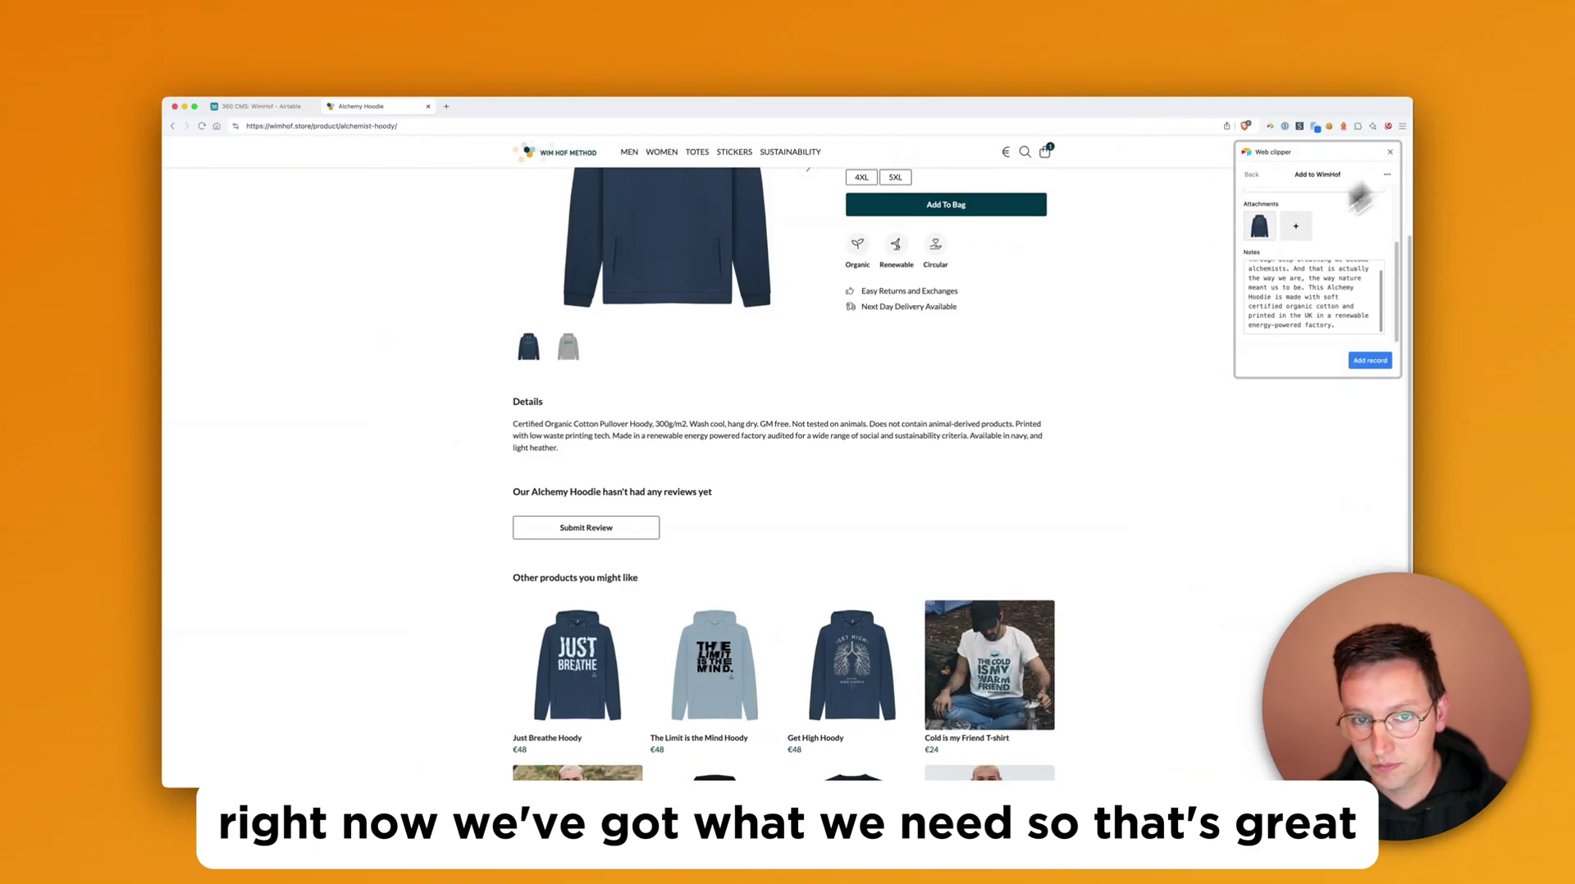
Add the Alchemy Hoodie clip as a record and review it in Airtable
{"action": "scroll", "coordinate": [1325, 310], "scroll_direction": "down", "scroll_amount": 1}
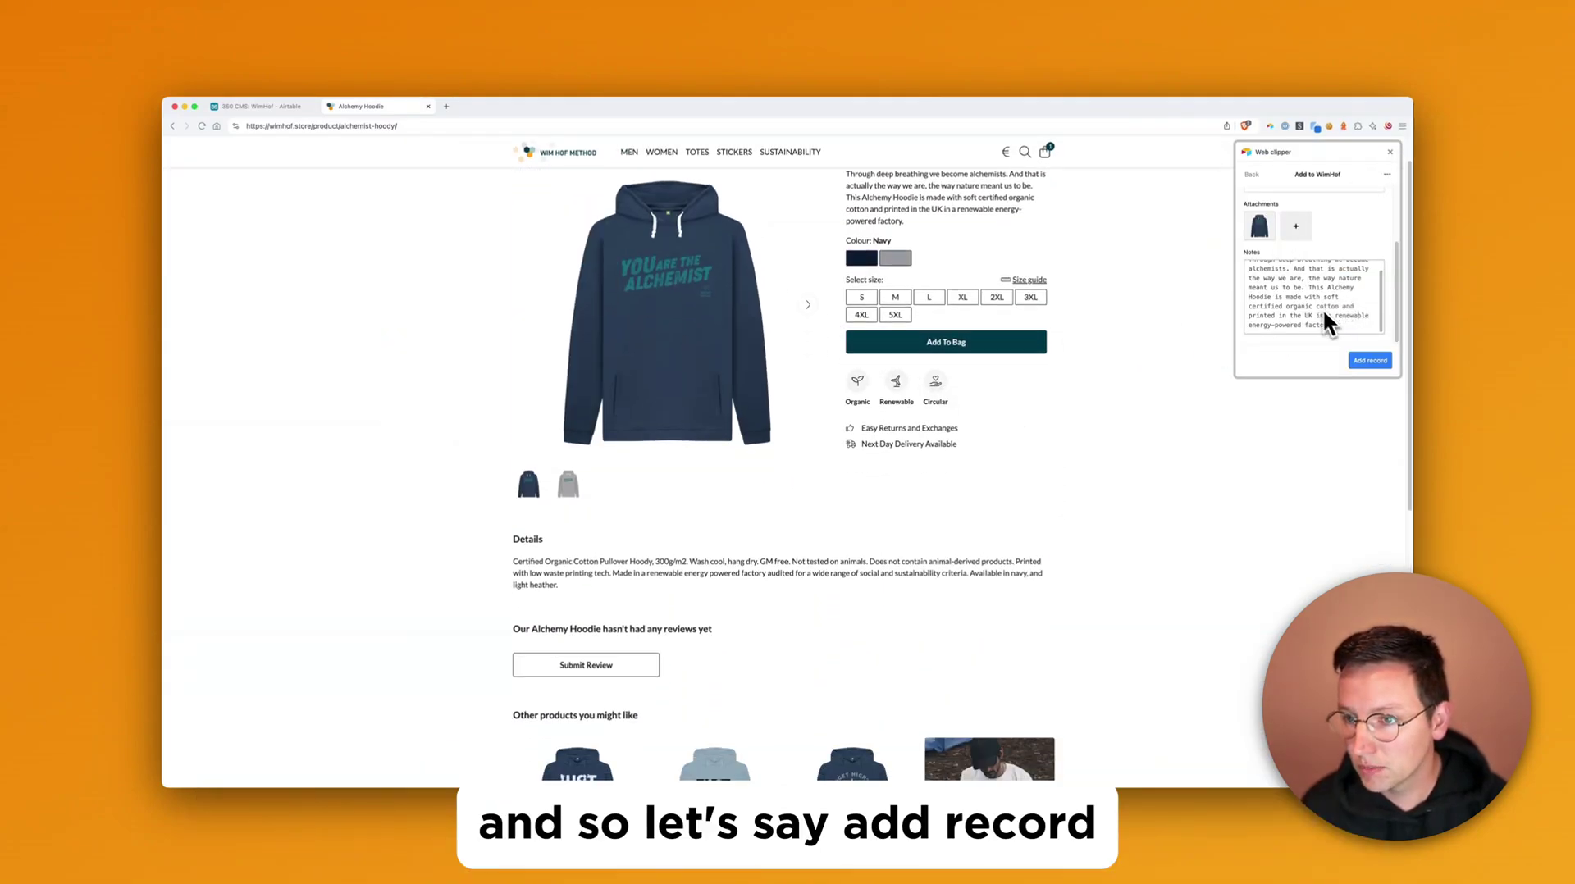
{"action": "left_click", "coordinate": [1370, 361]}
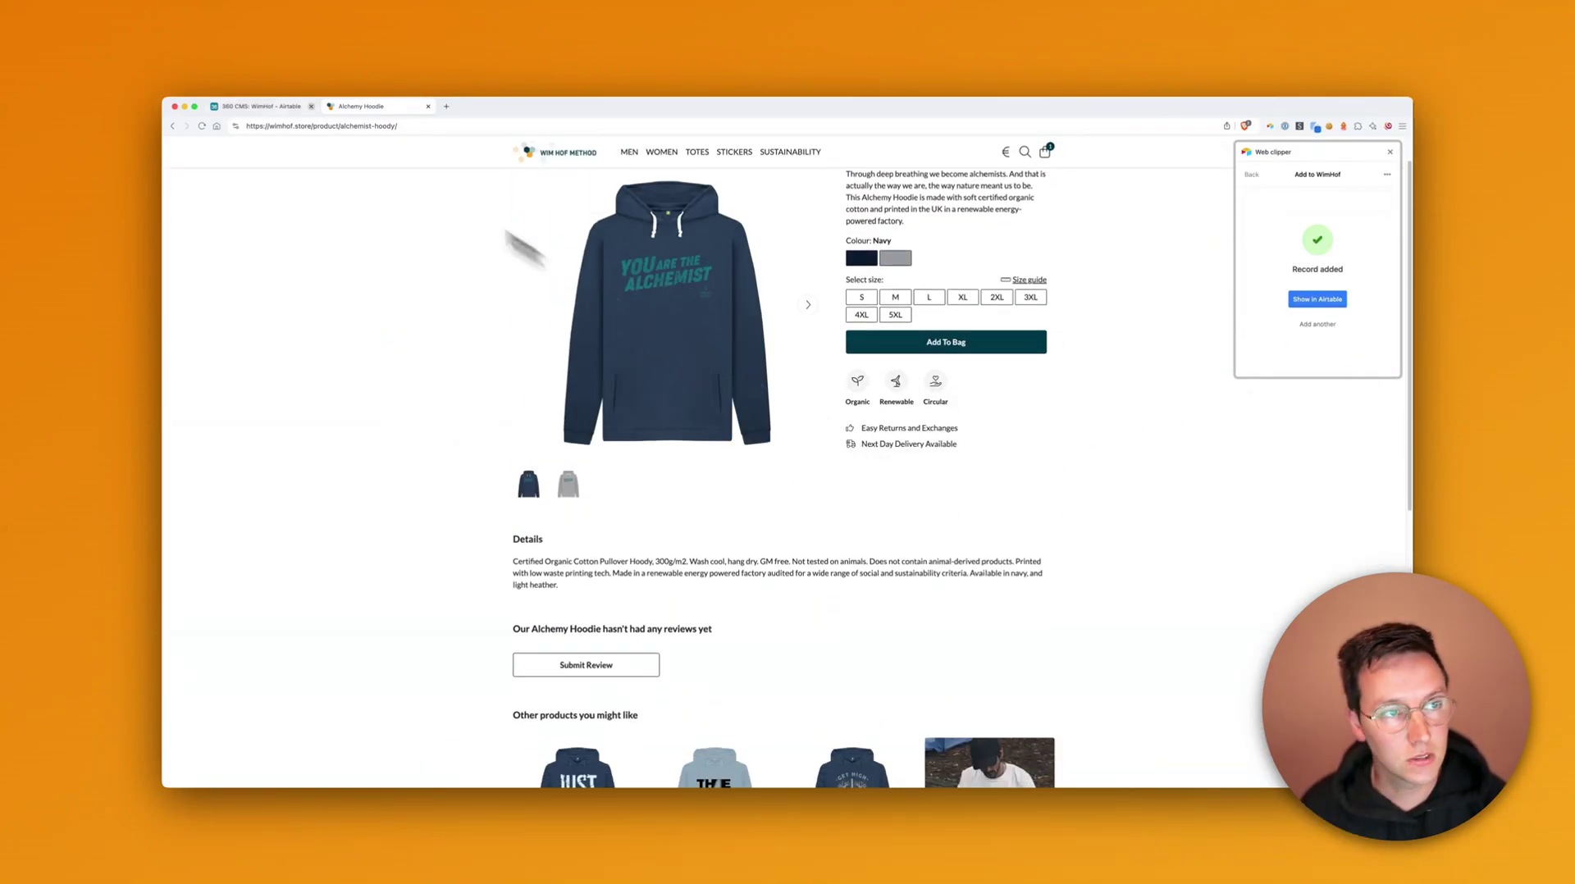
{"action": "key", "text": "ctrl+shift+Tab"}
{"action": "left_click", "coordinate": [374, 261]}
{"action": "left_click", "coordinate": [189, 226]}
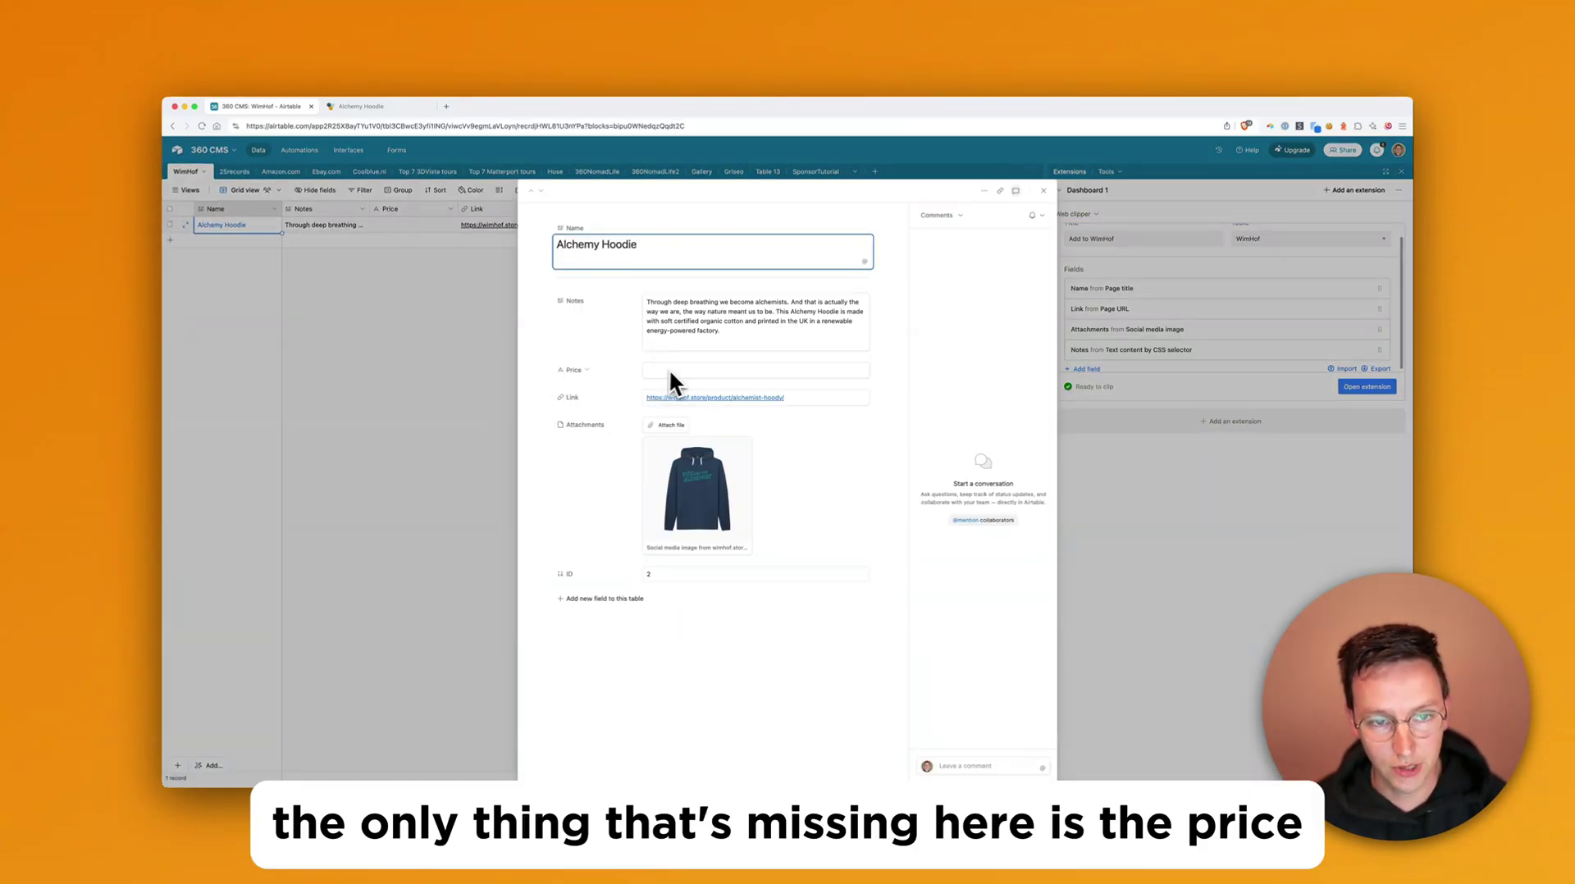
{"action": "key", "text": "Escape"}
Copy the CSS selector of the outer span wrapping the €48 price
{"action": "key", "text": "super+2"}
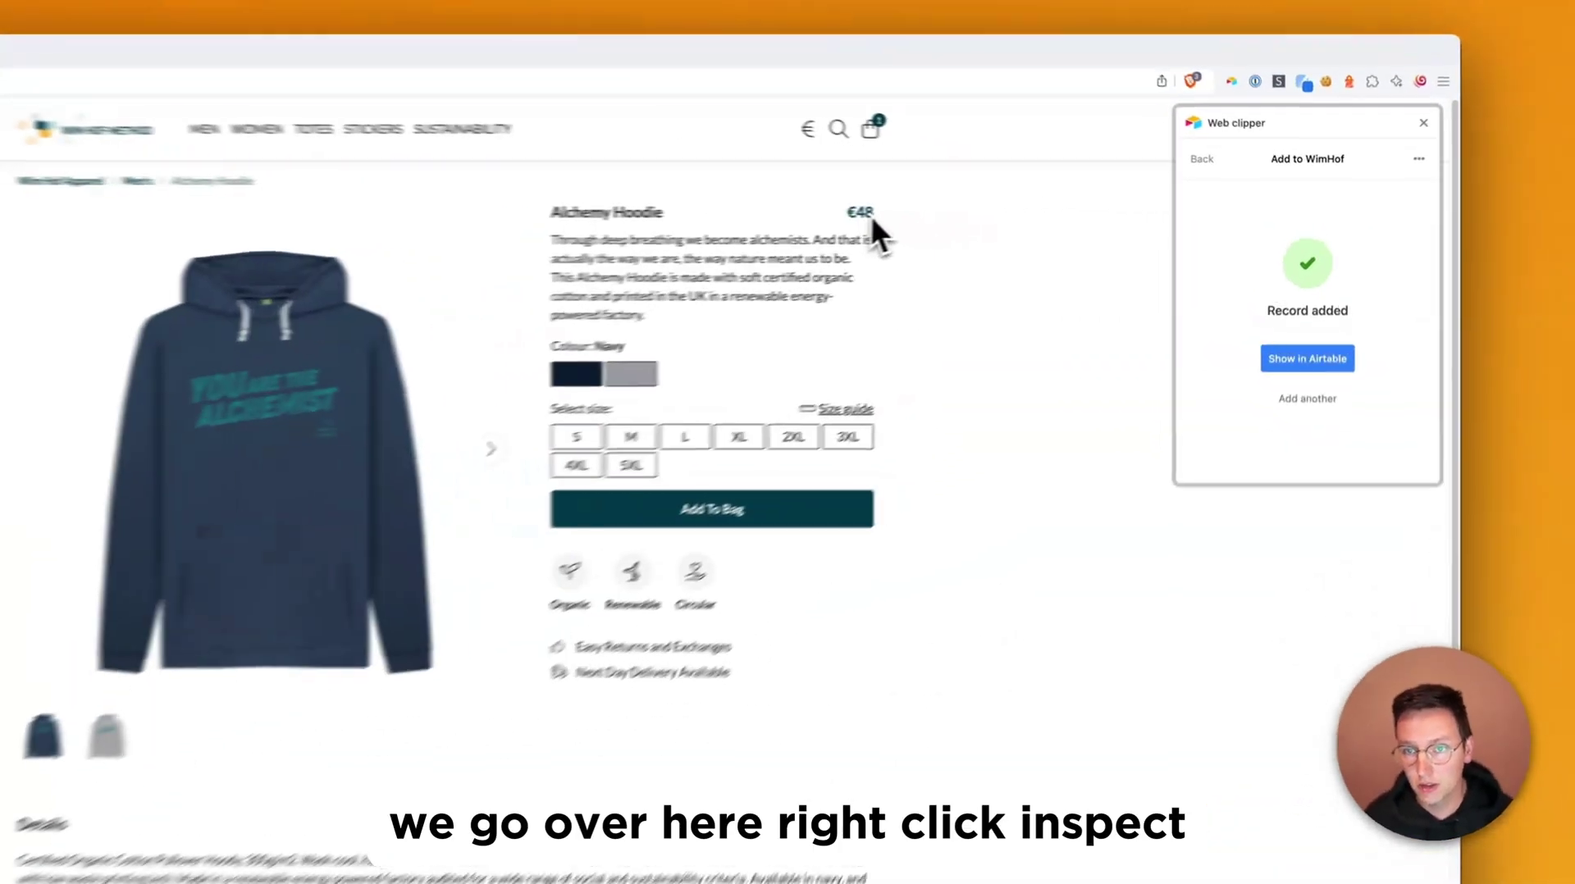
{"action": "right_click", "coordinate": [1042, 208]}
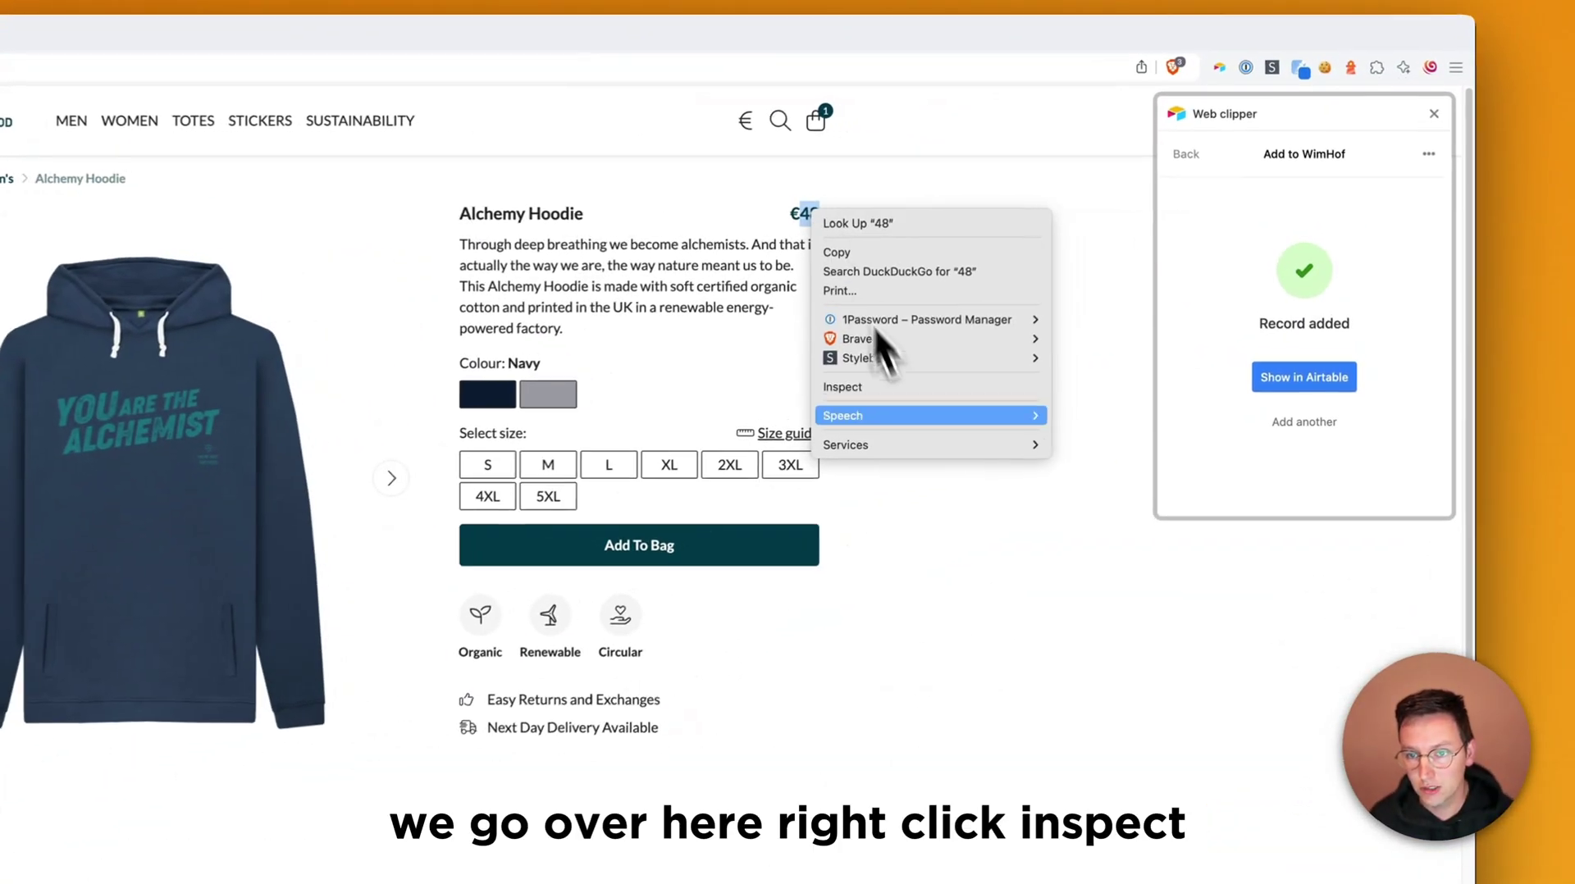
{"action": "left_click", "coordinate": [880, 389]}
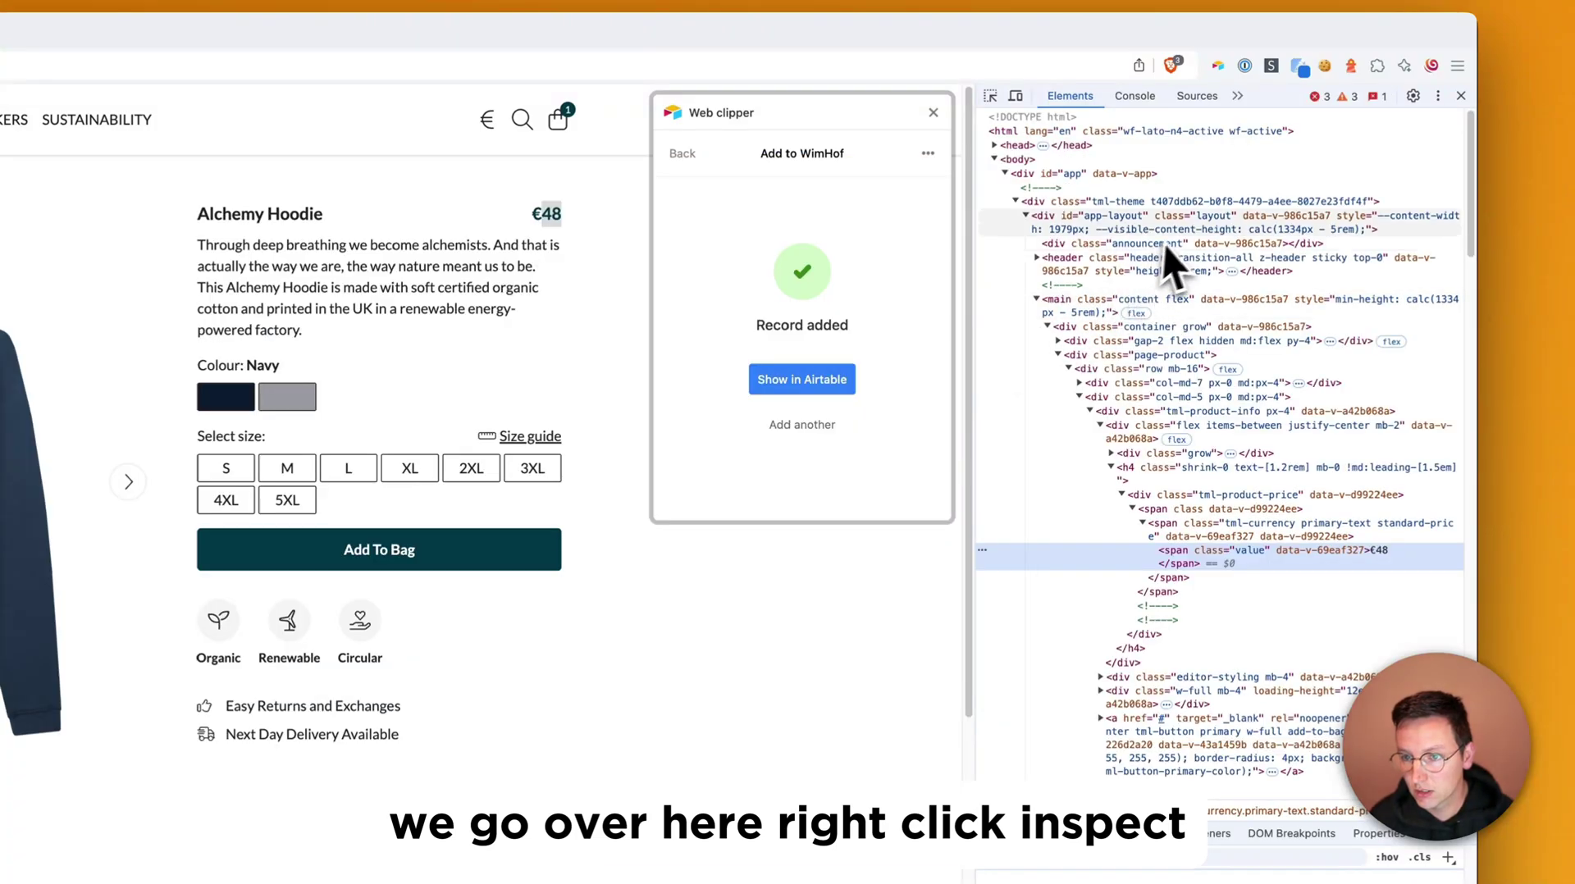
{"action": "left_click", "coordinate": [1219, 526]}
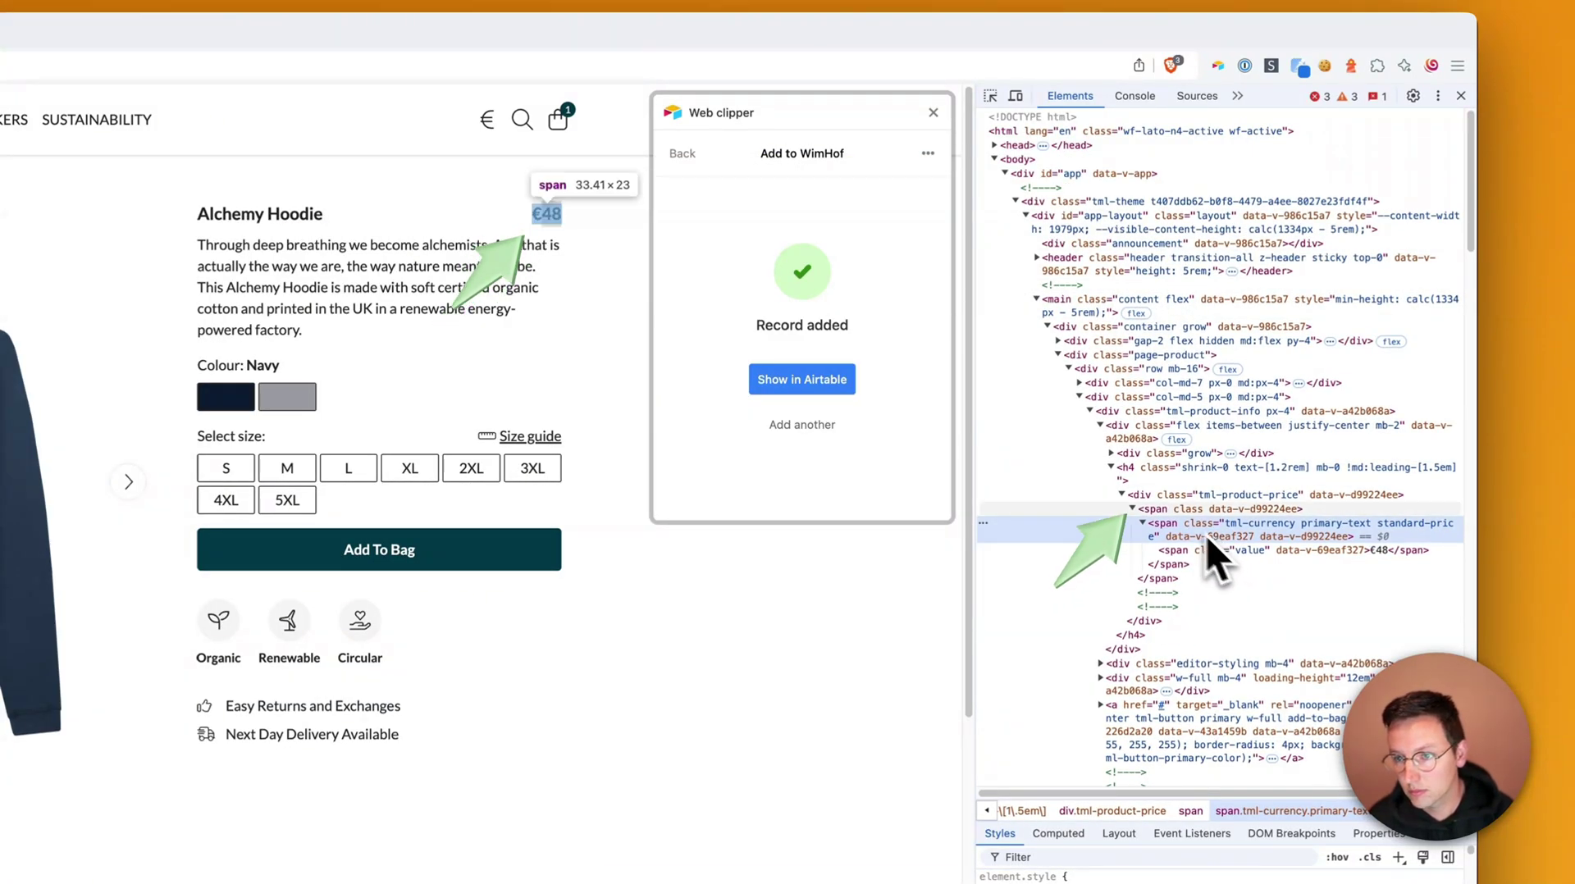
{"action": "left_click", "coordinate": [1171, 510]}
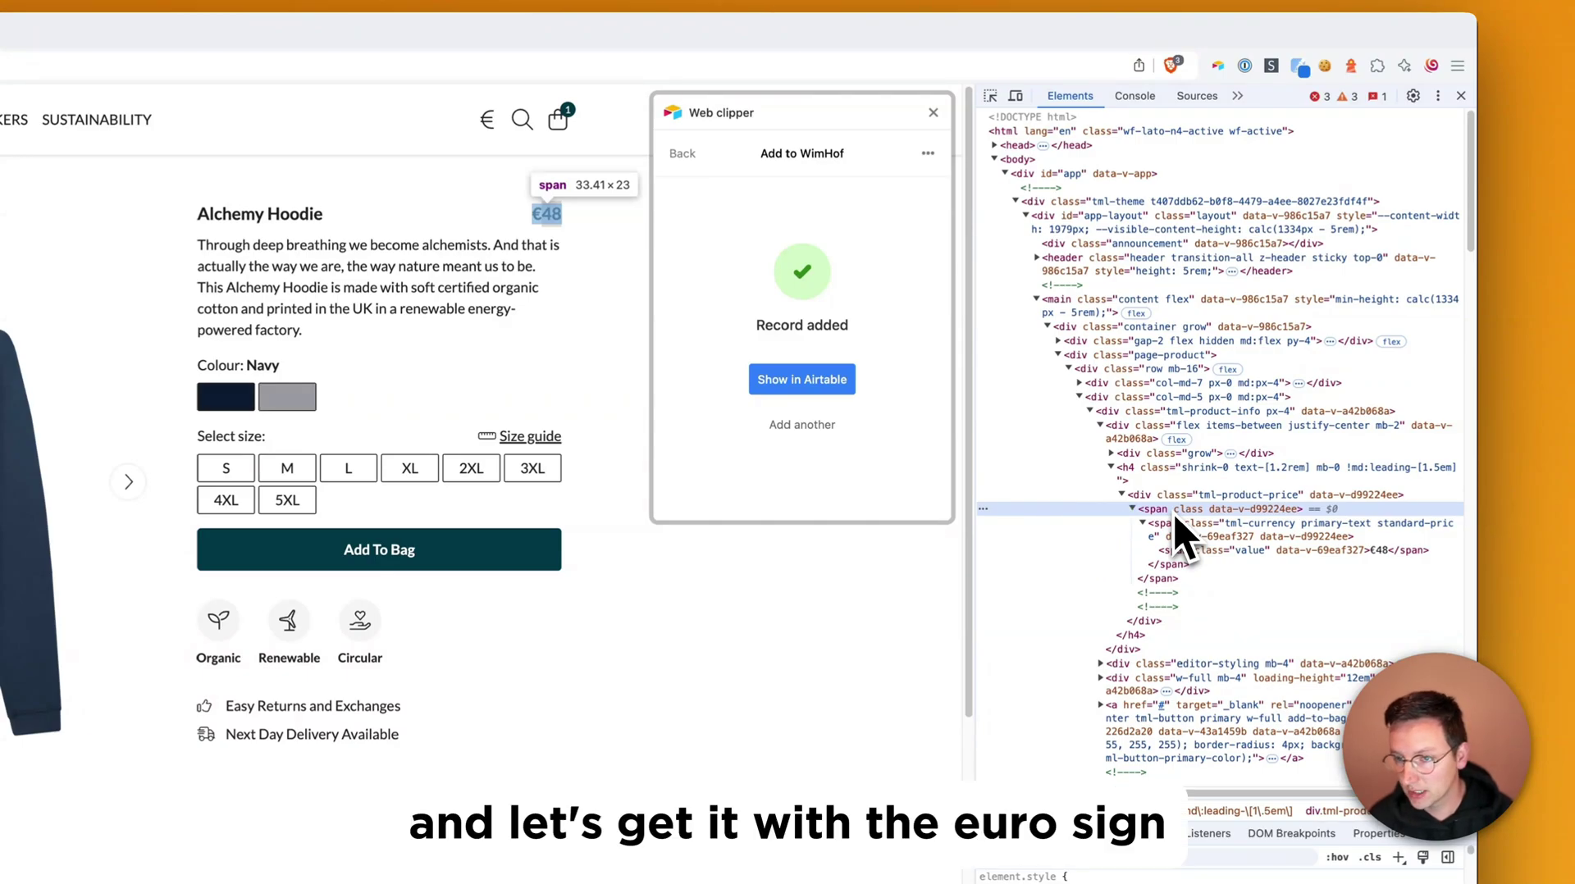
{"action": "right_click", "coordinate": [1174, 514]}
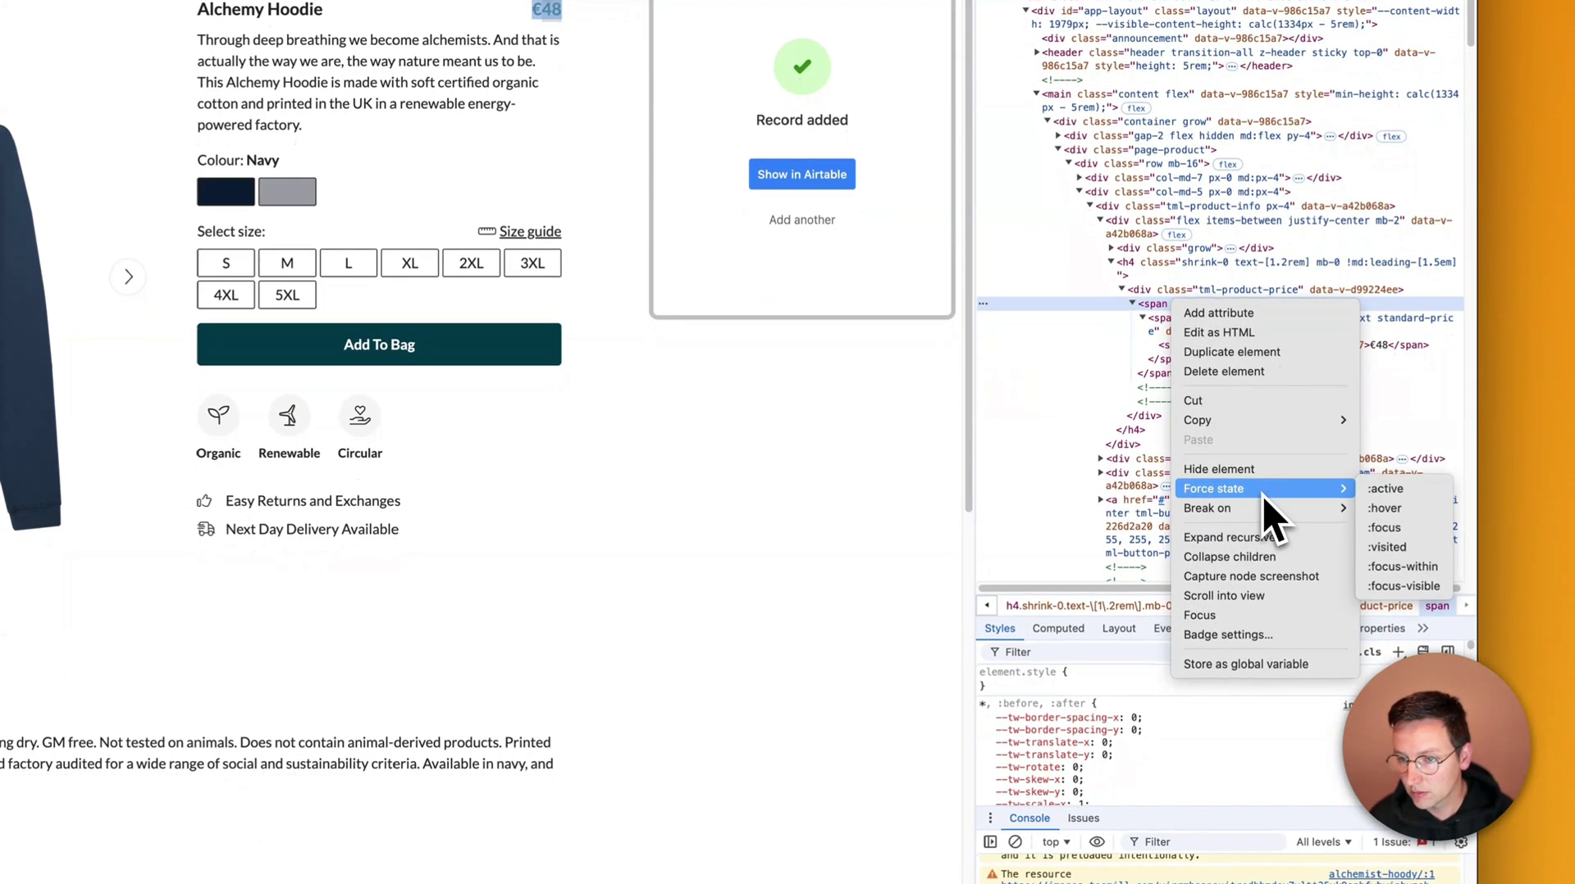
{"action": "mouse_move", "coordinate": [1282, 419]}
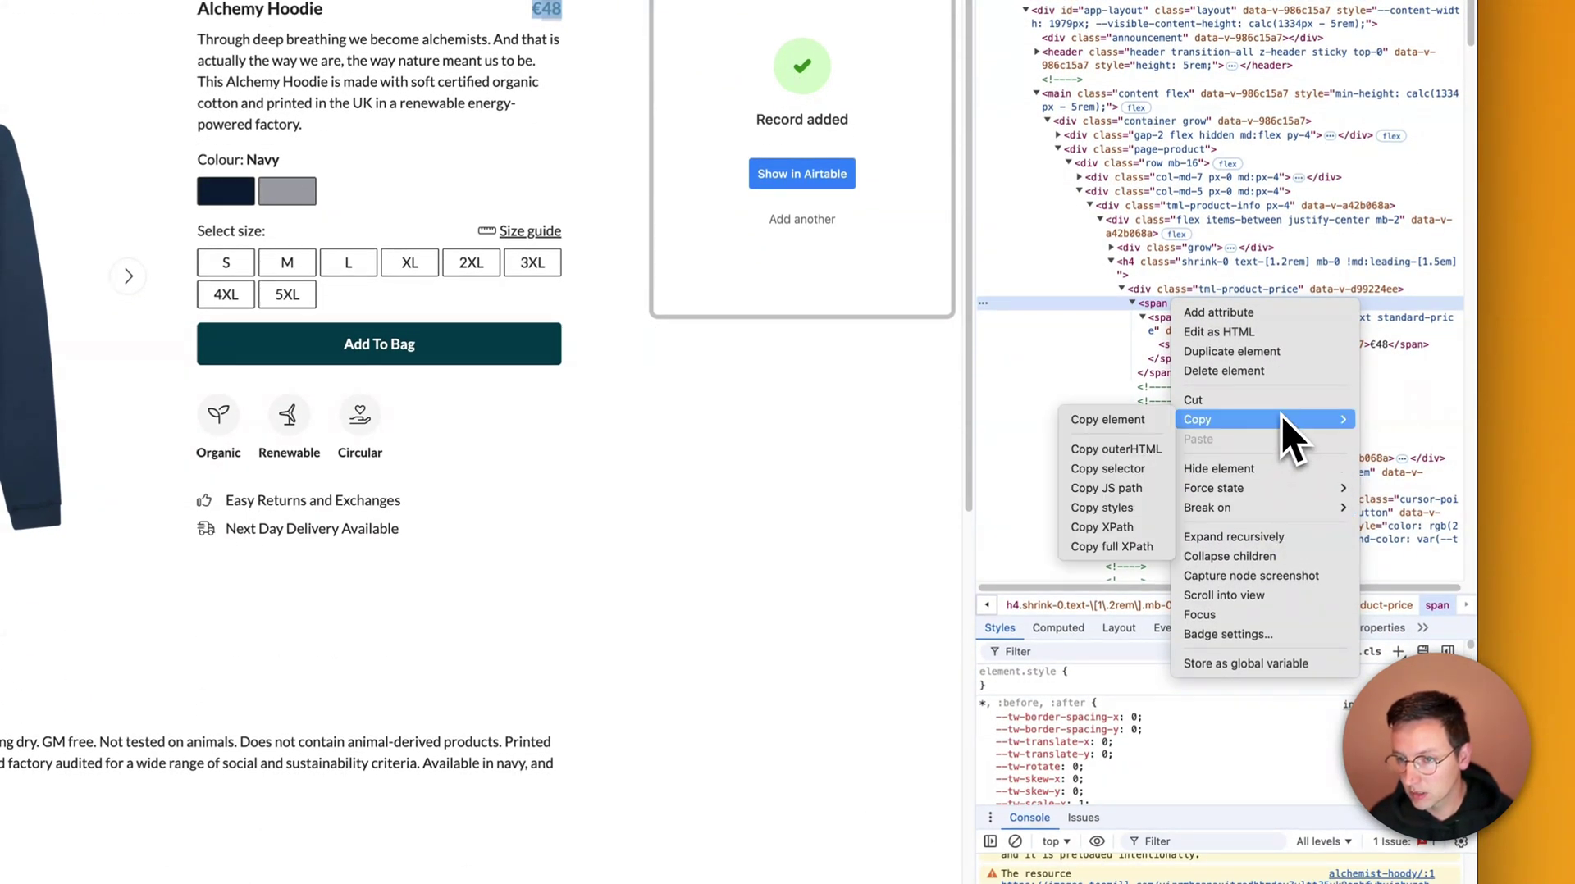
{"action": "left_click", "coordinate": [1127, 476]}
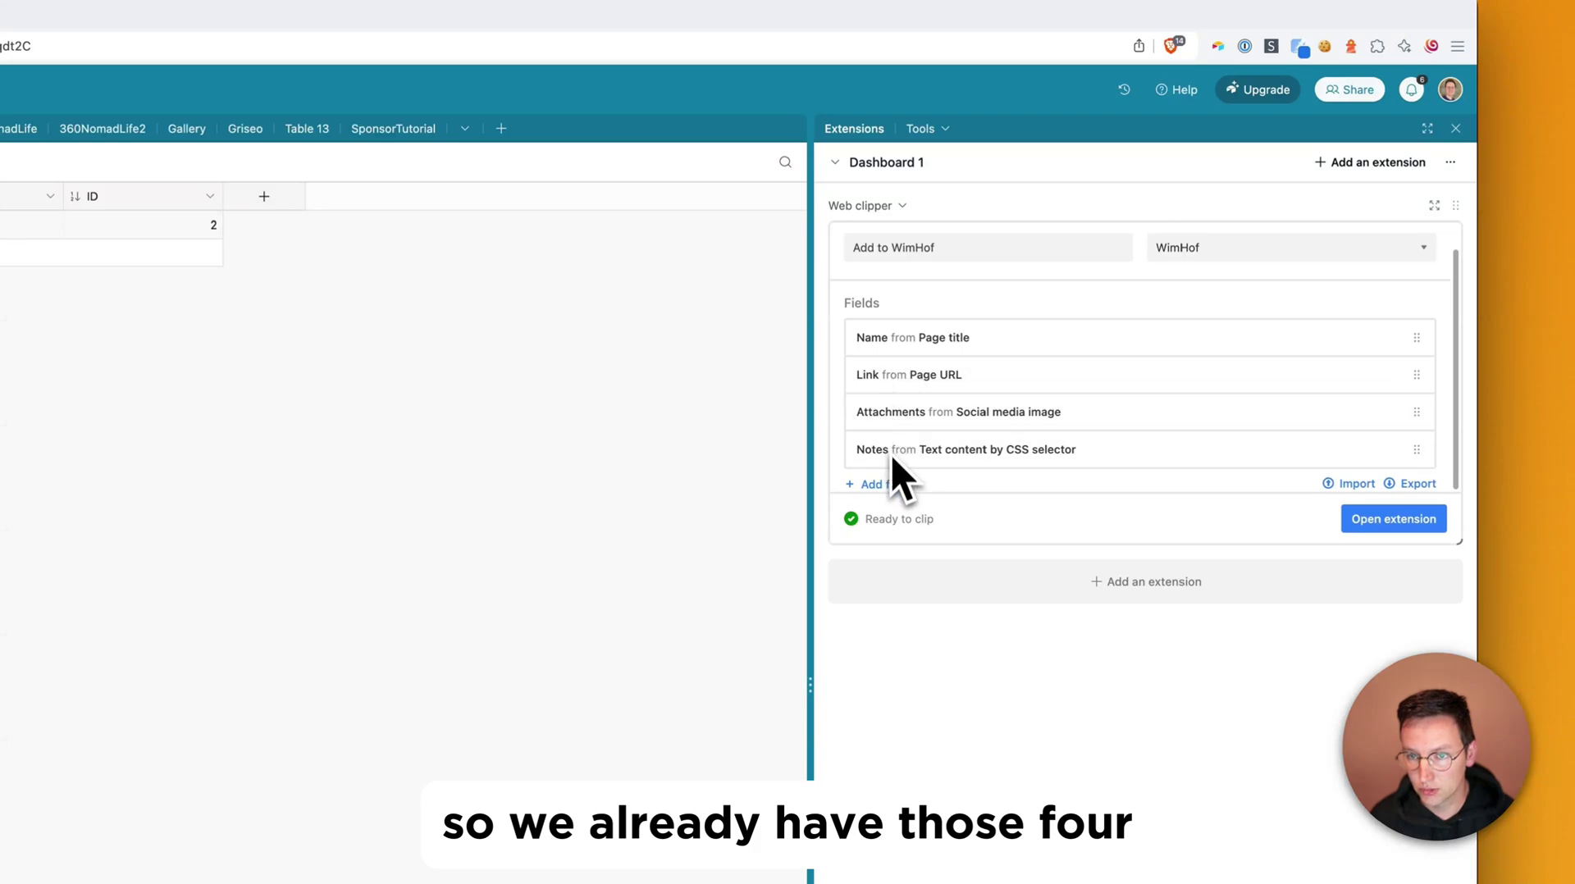
Add a Price mapping filled from text content by the pasted price CSS selector
{"action": "left_click", "coordinate": [886, 484]}
{"action": "left_click", "coordinate": [902, 404]}
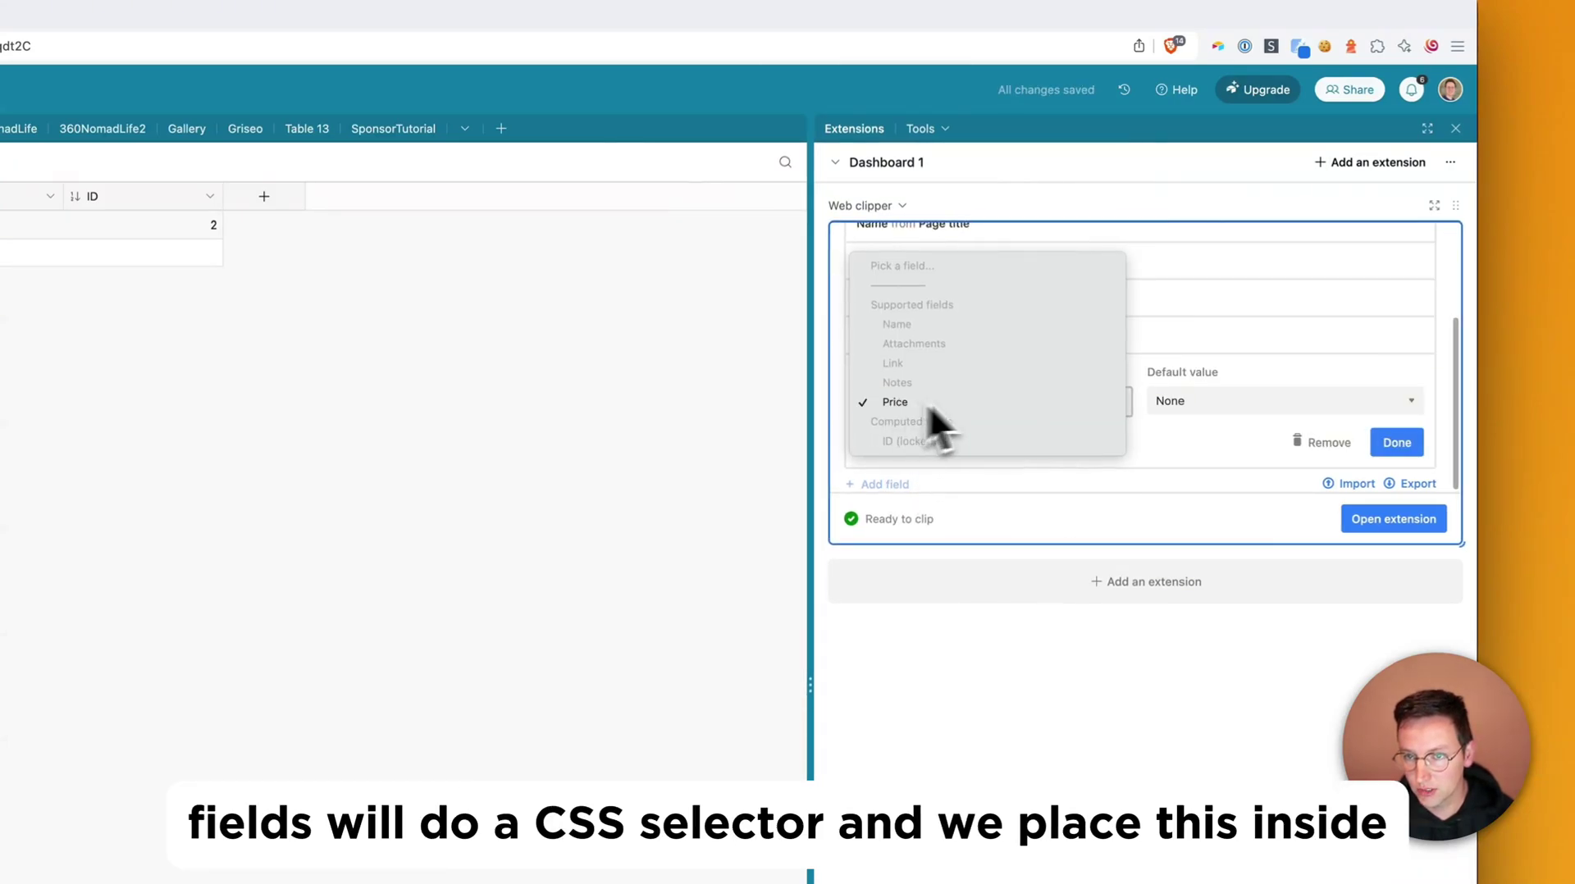
{"action": "left_click", "coordinate": [1188, 445]}
{"action": "left_click", "coordinate": [1188, 406]}
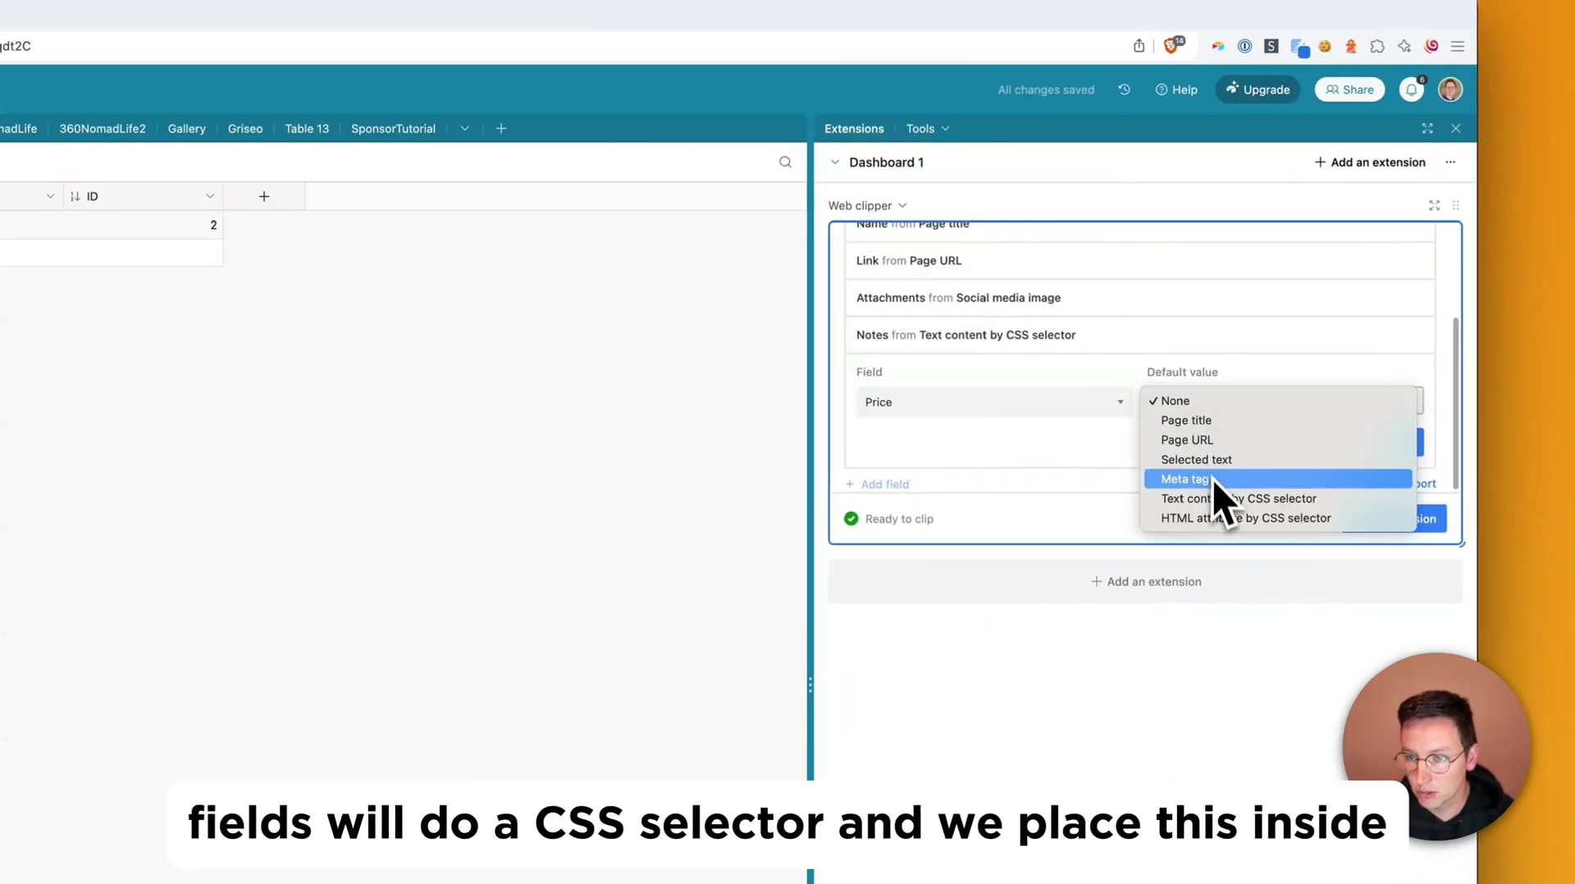
{"action": "left_click", "coordinate": [1252, 498]}
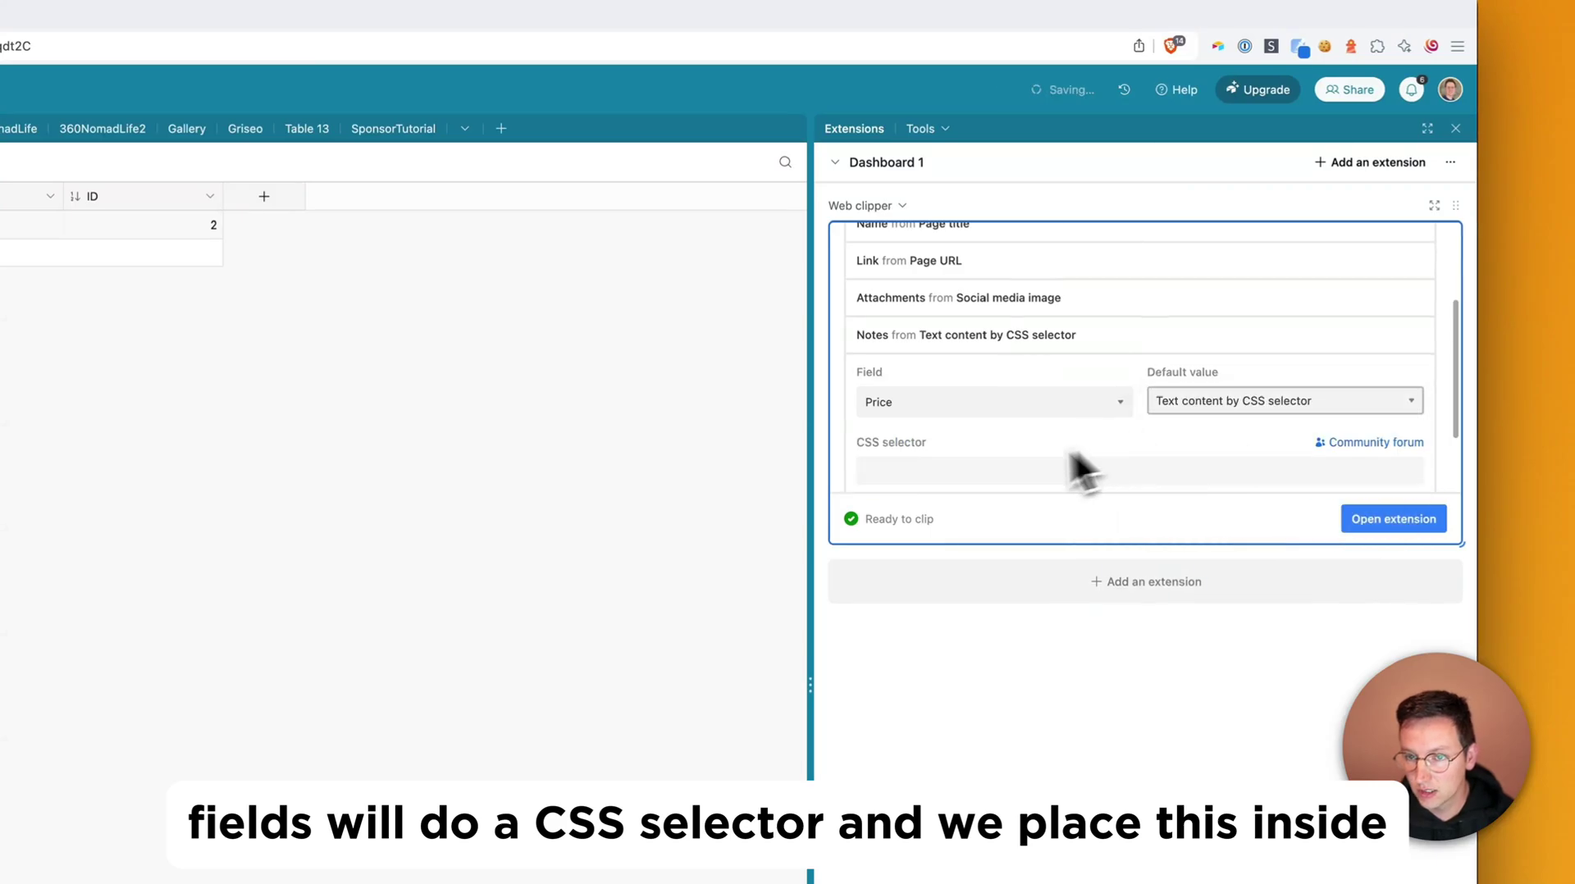
{"action": "left_click", "coordinate": [995, 472]}
{"action": "key", "text": "ctrl+v"}
{"action": "scroll", "coordinate": [1375, 529], "scroll_direction": "down", "scroll_amount": 2}
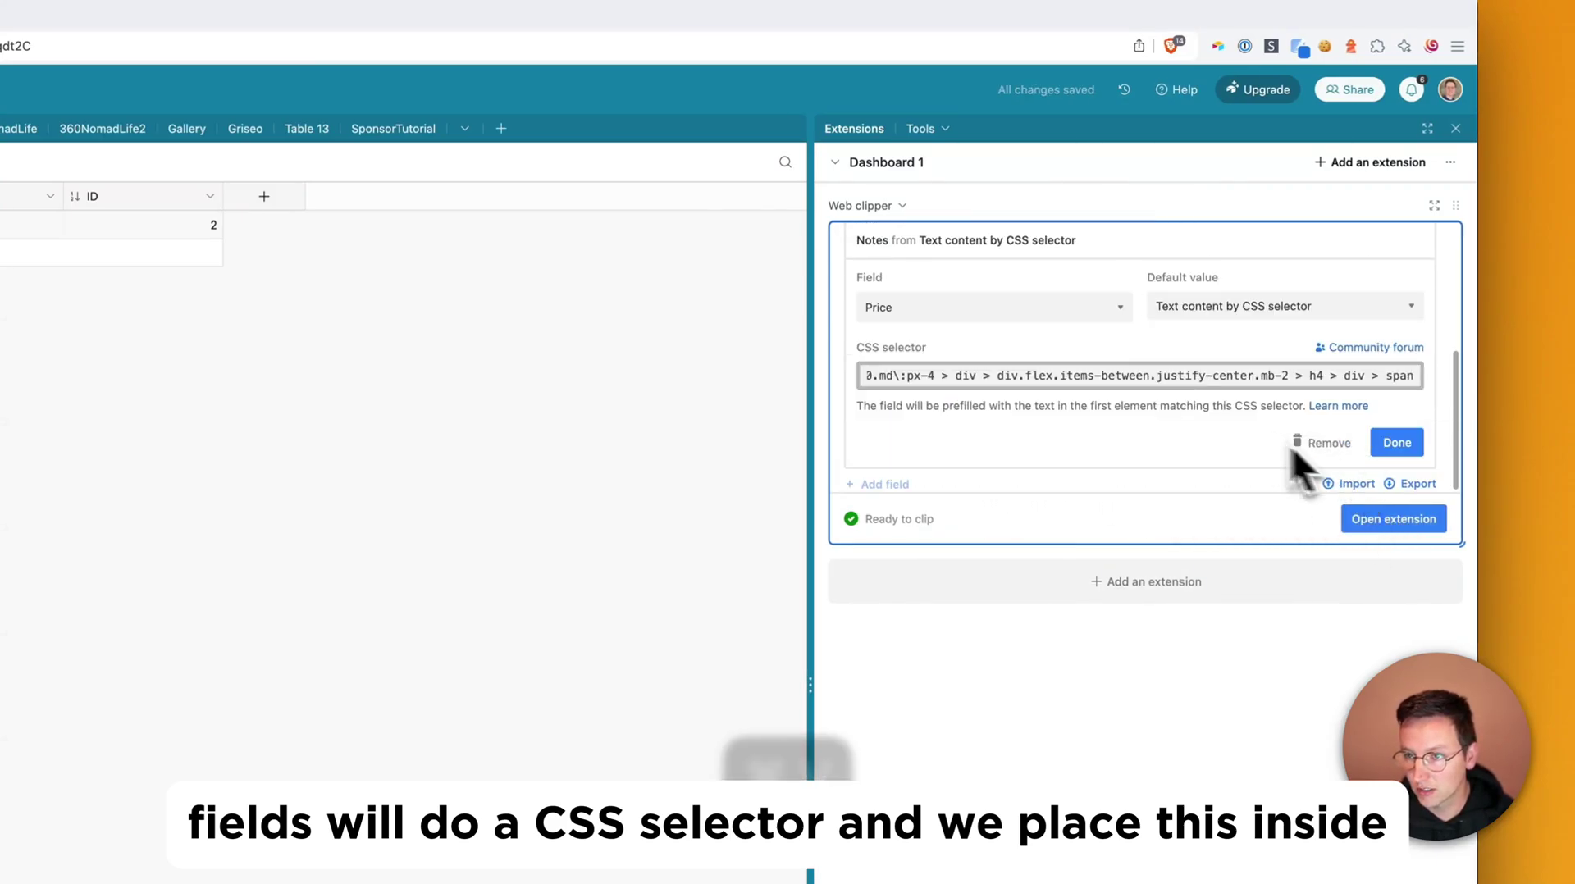
{"action": "left_click", "coordinate": [1419, 446]}
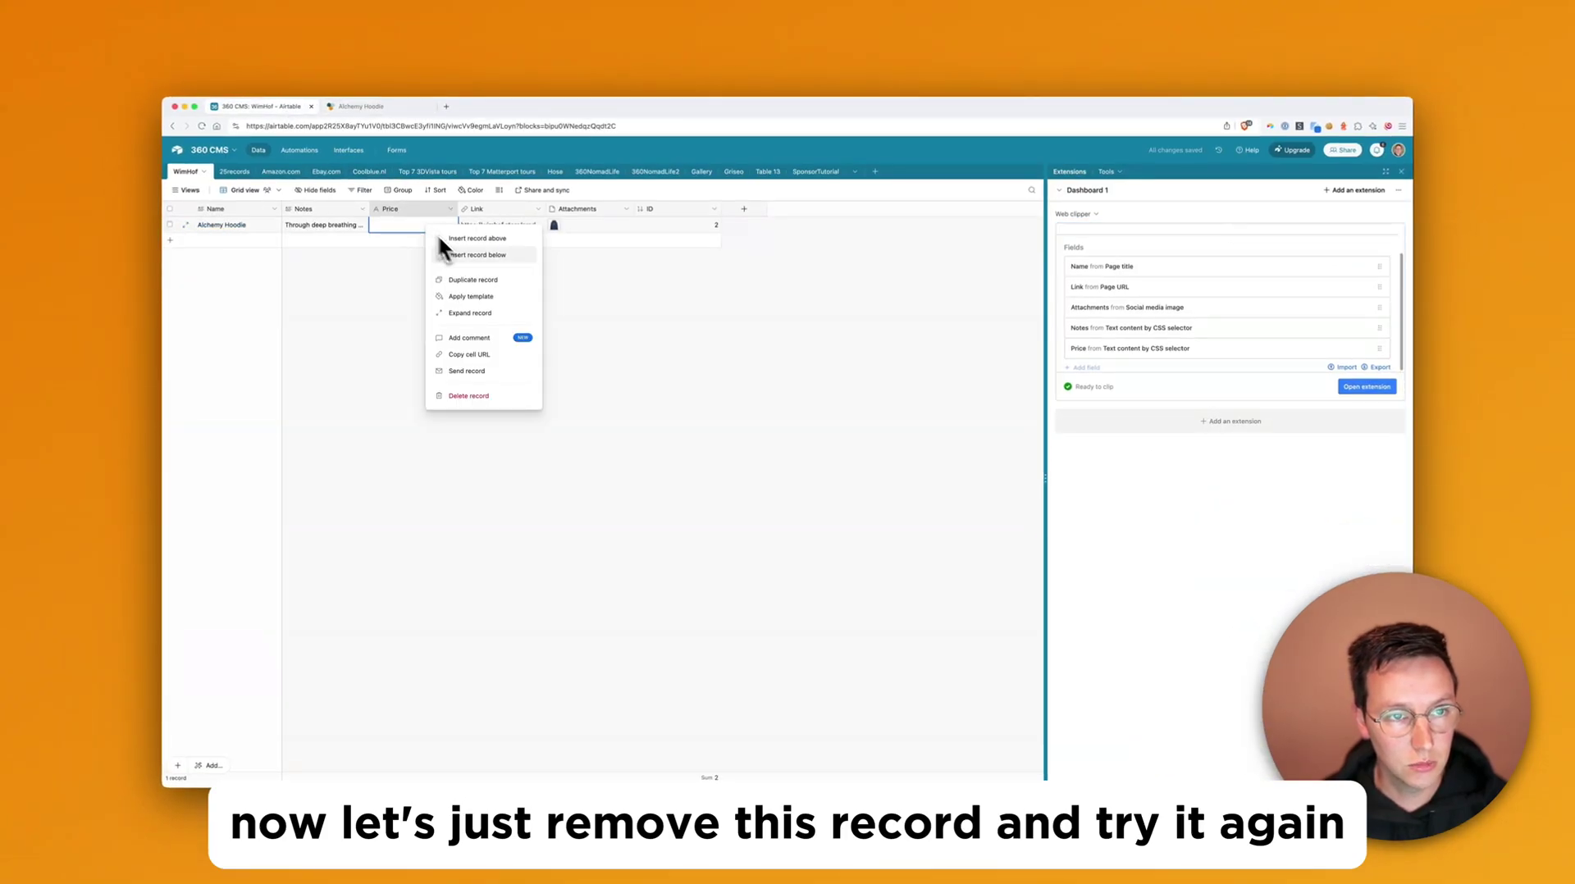
Reload the hoodie page, check Notes and Price in the clip, and save it as a record
{"action": "left_click", "coordinate": [361, 106]}
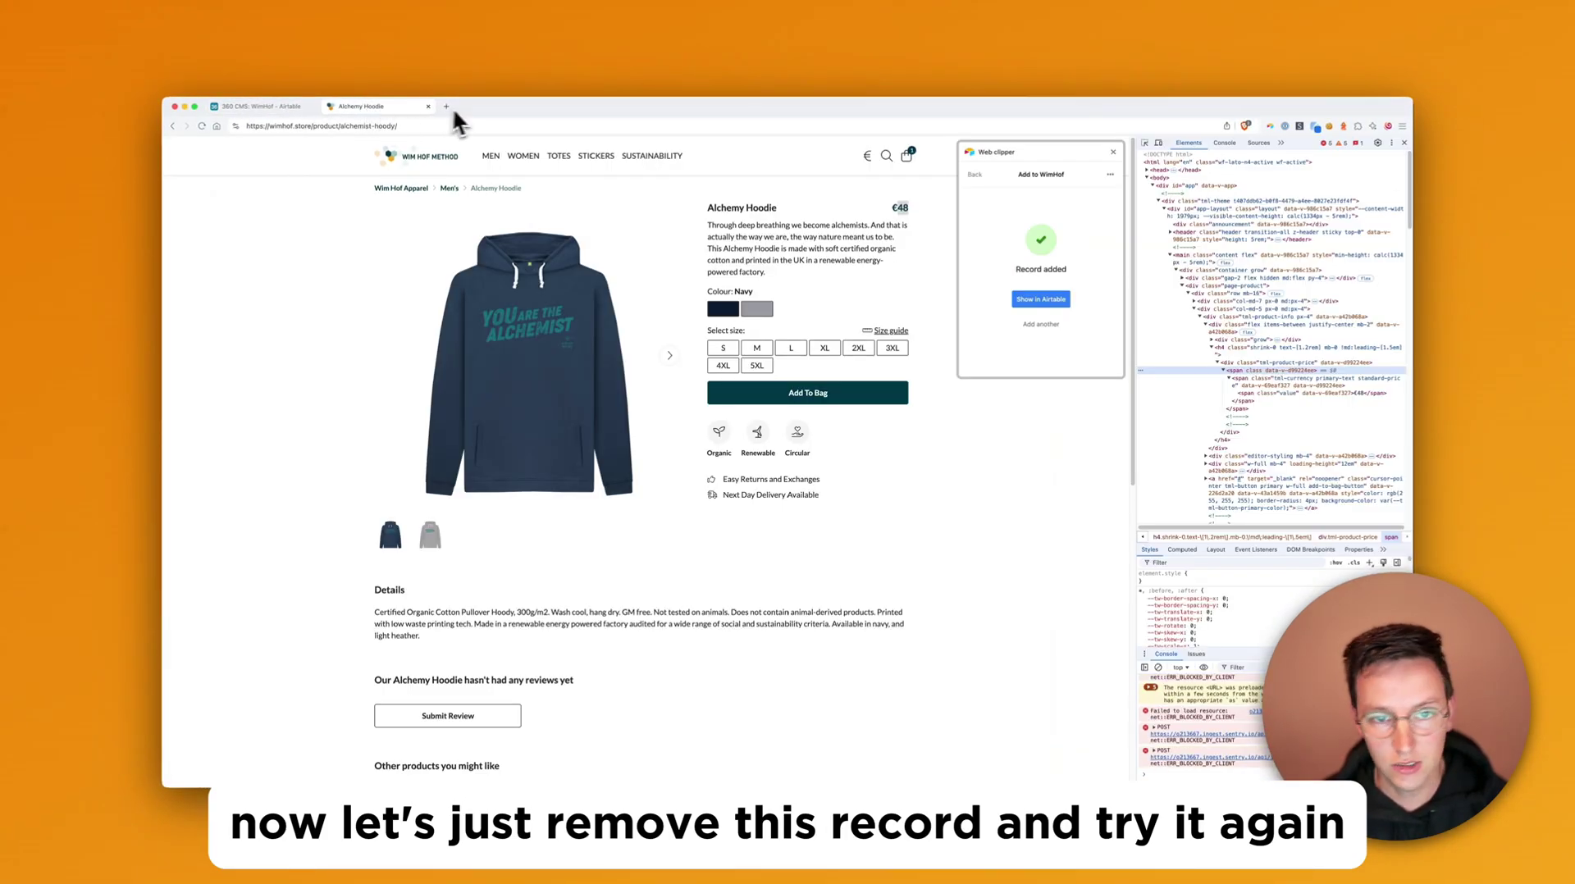
{"action": "key", "text": "super+r"}
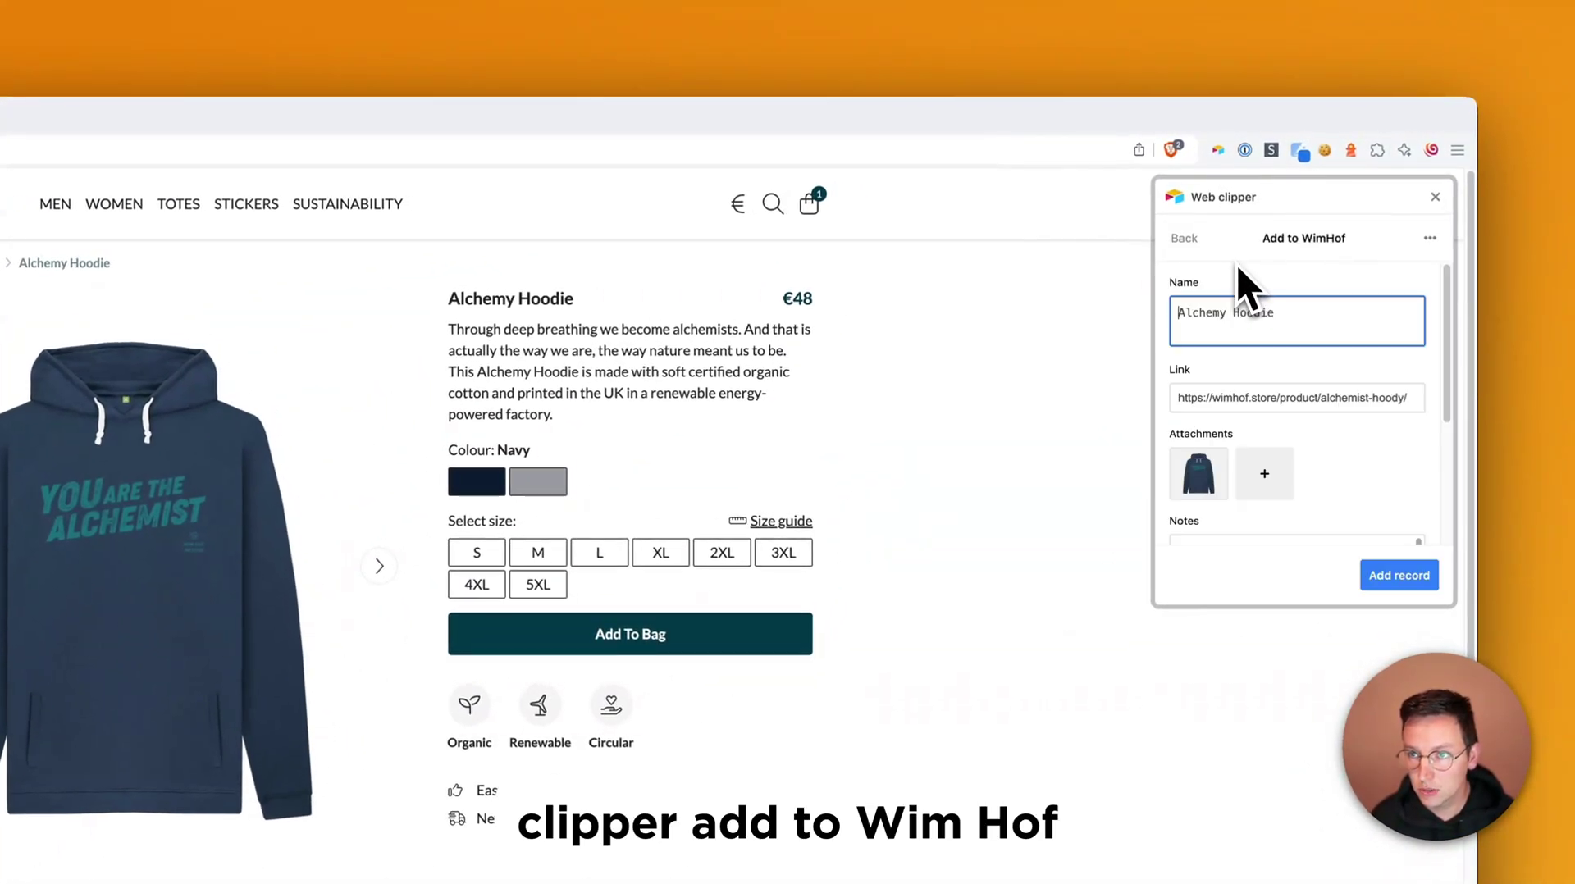
{"action": "scroll", "coordinate": [1337, 410], "scroll_direction": "down", "scroll_amount": 3}
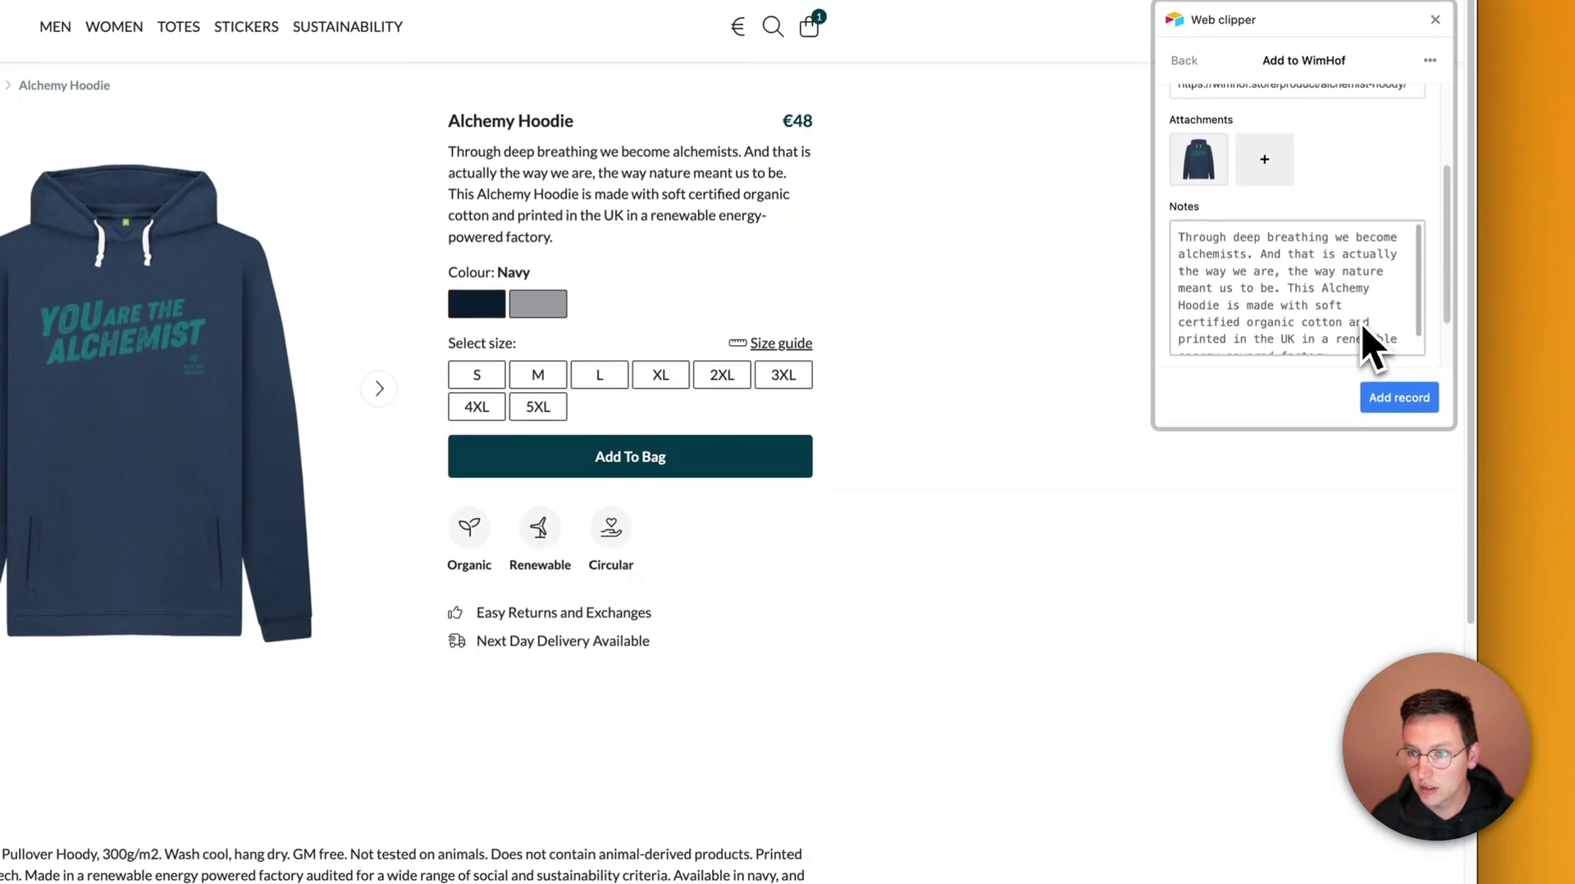
{"action": "scroll", "coordinate": [1362, 323], "scroll_direction": "down", "scroll_amount": 2}
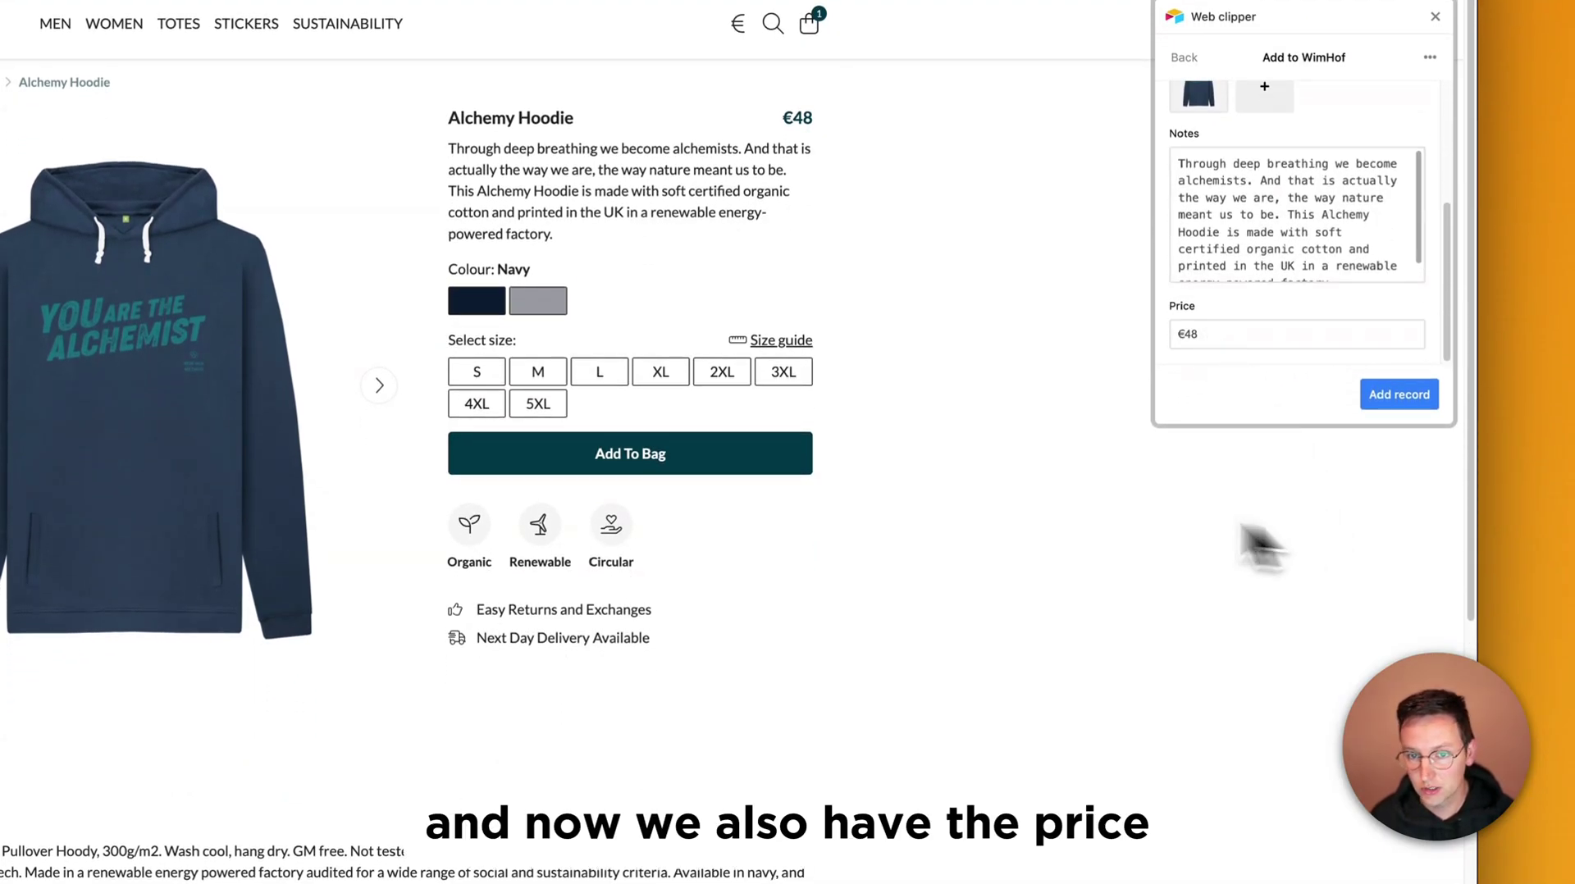
{"action": "left_click", "coordinate": [1399, 396]}
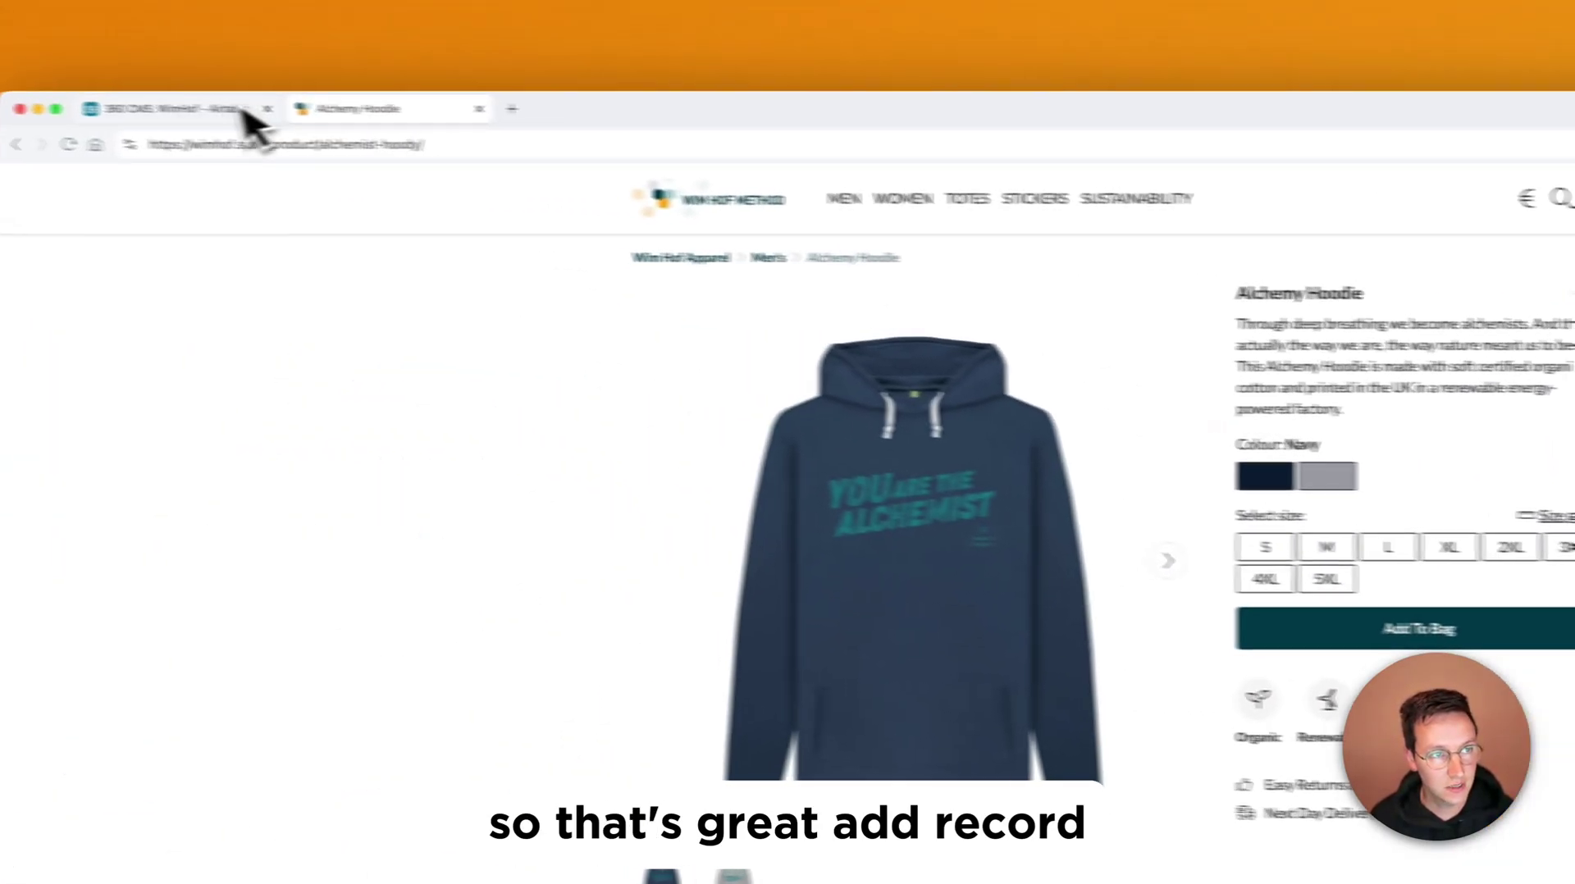
{"action": "left_click", "coordinate": [242, 111]}
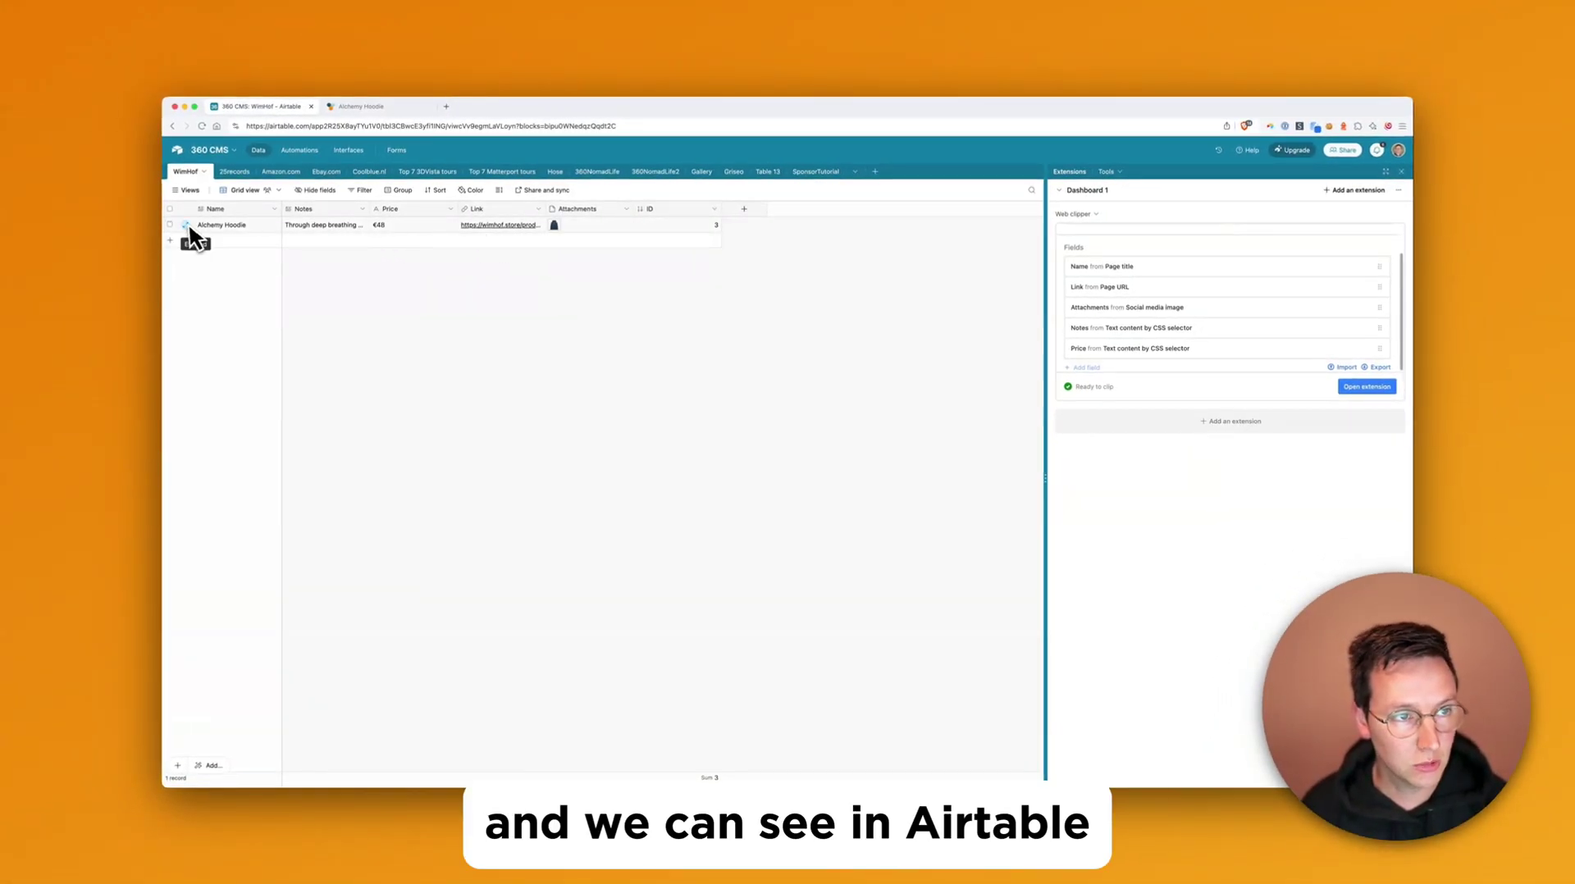
Expand the Alchemy Hoodie record to verify description, €48 price, link, image and ID 3
{"action": "left_click", "coordinate": [186, 226]}
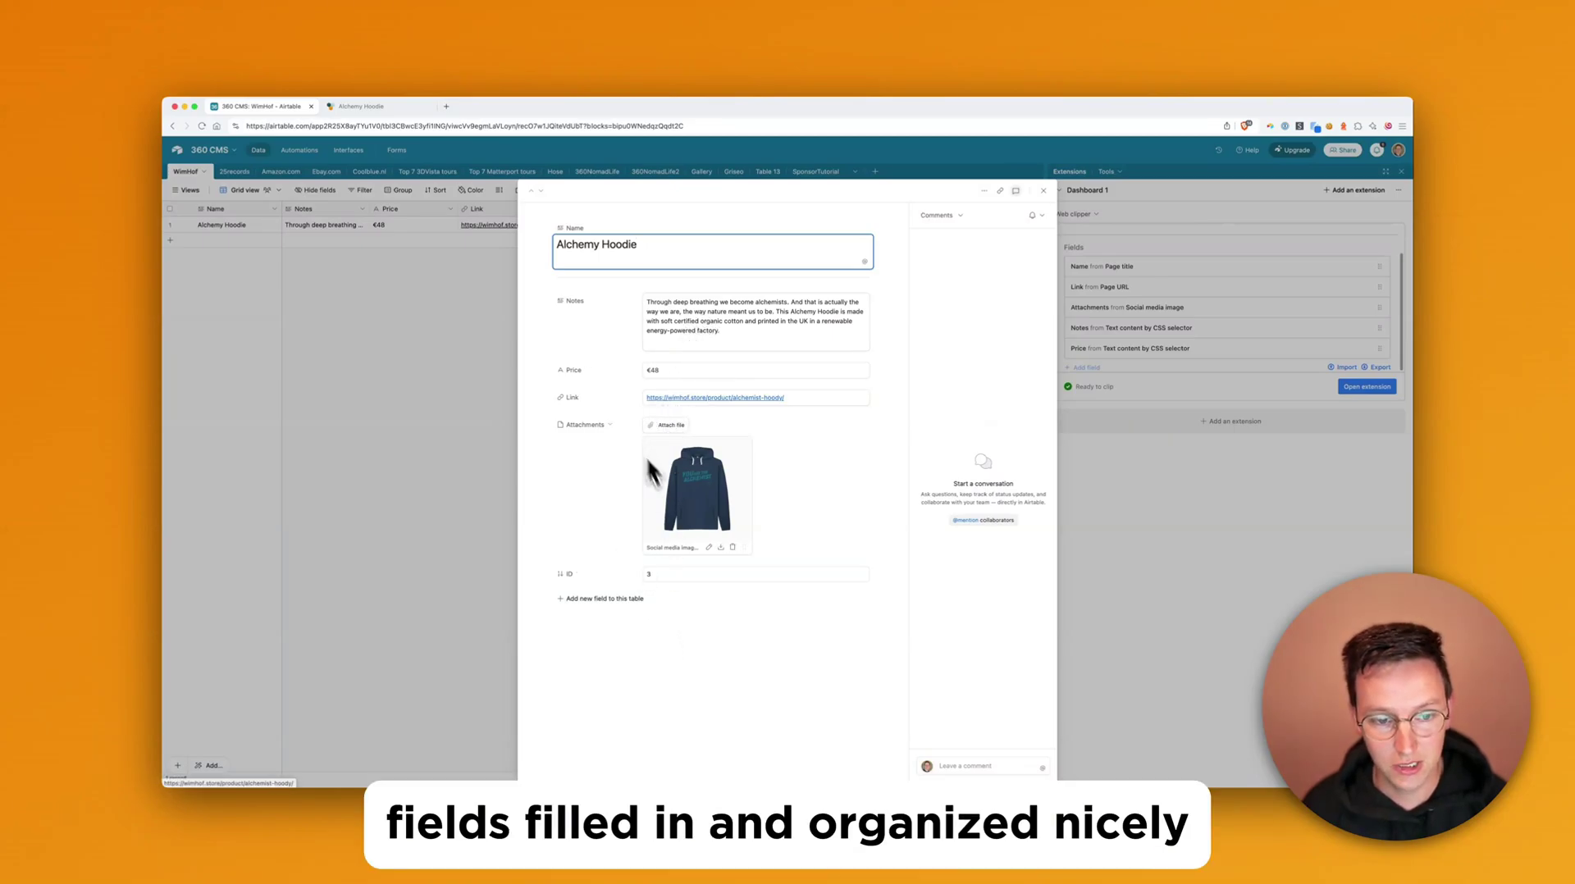
{"action": "left_click", "coordinate": [512, 484]}
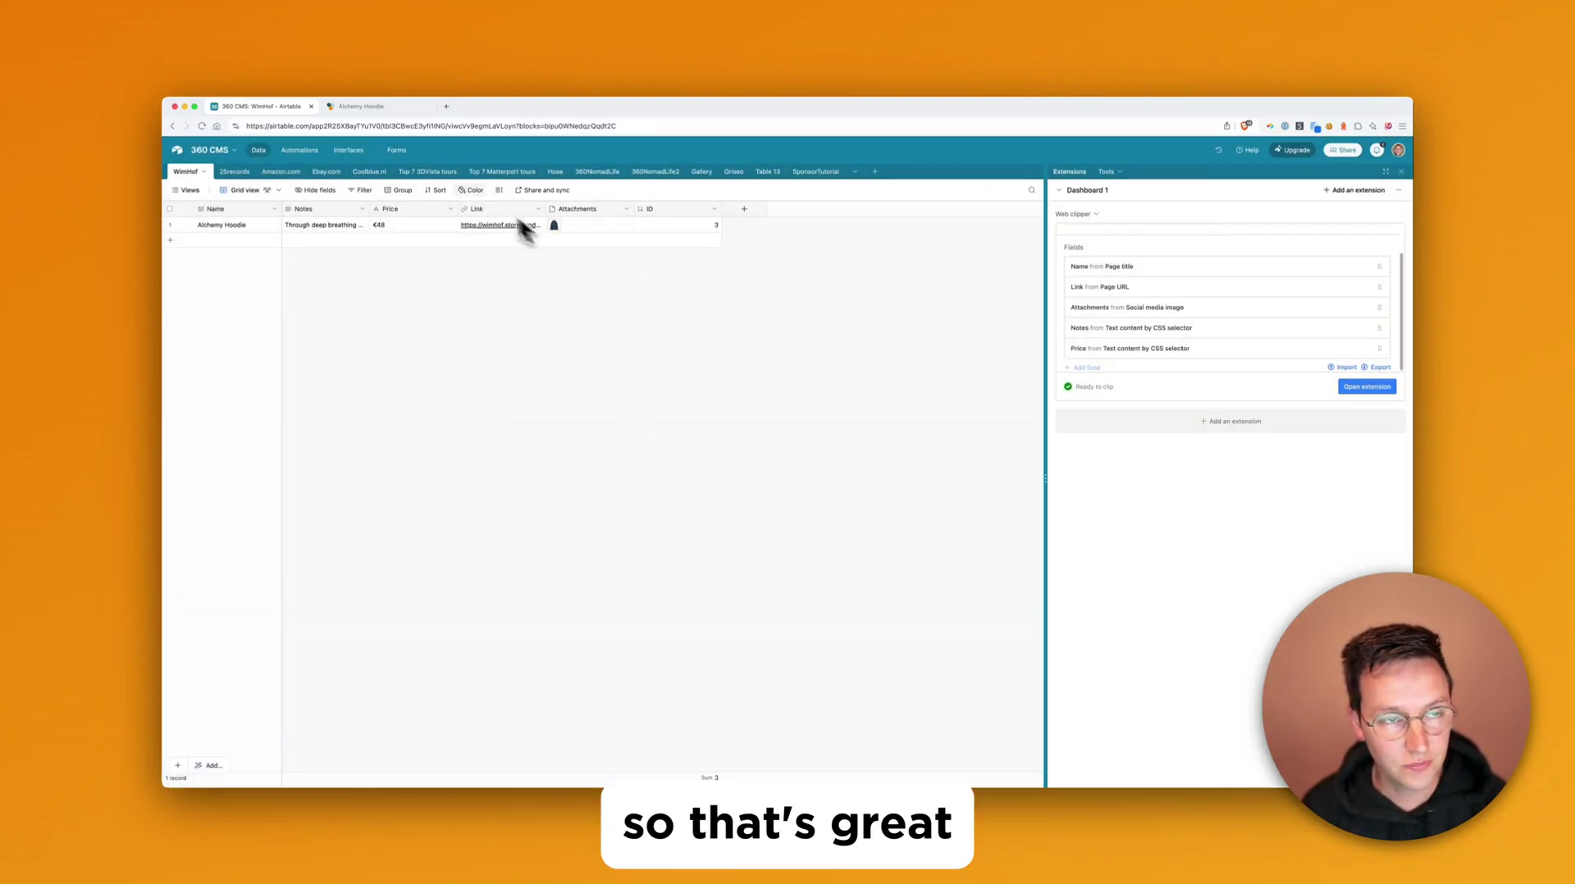
Clip the Love T-shirt from the Men's collection into WimHof as a new record
{"action": "left_click", "coordinate": [373, 107]}
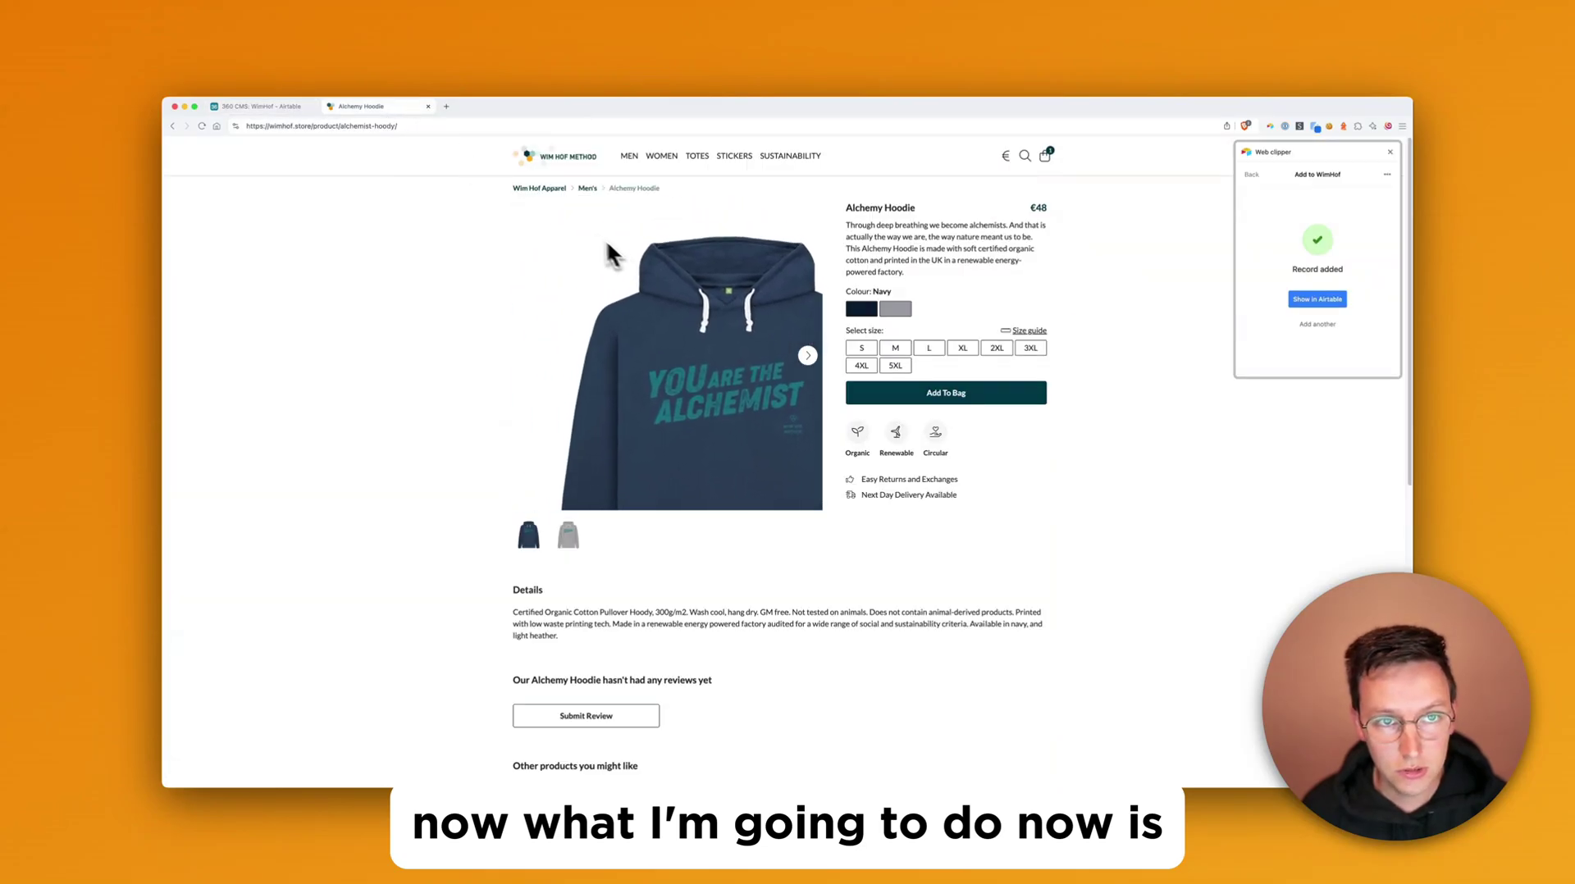
{"action": "left_click", "coordinate": [587, 190]}
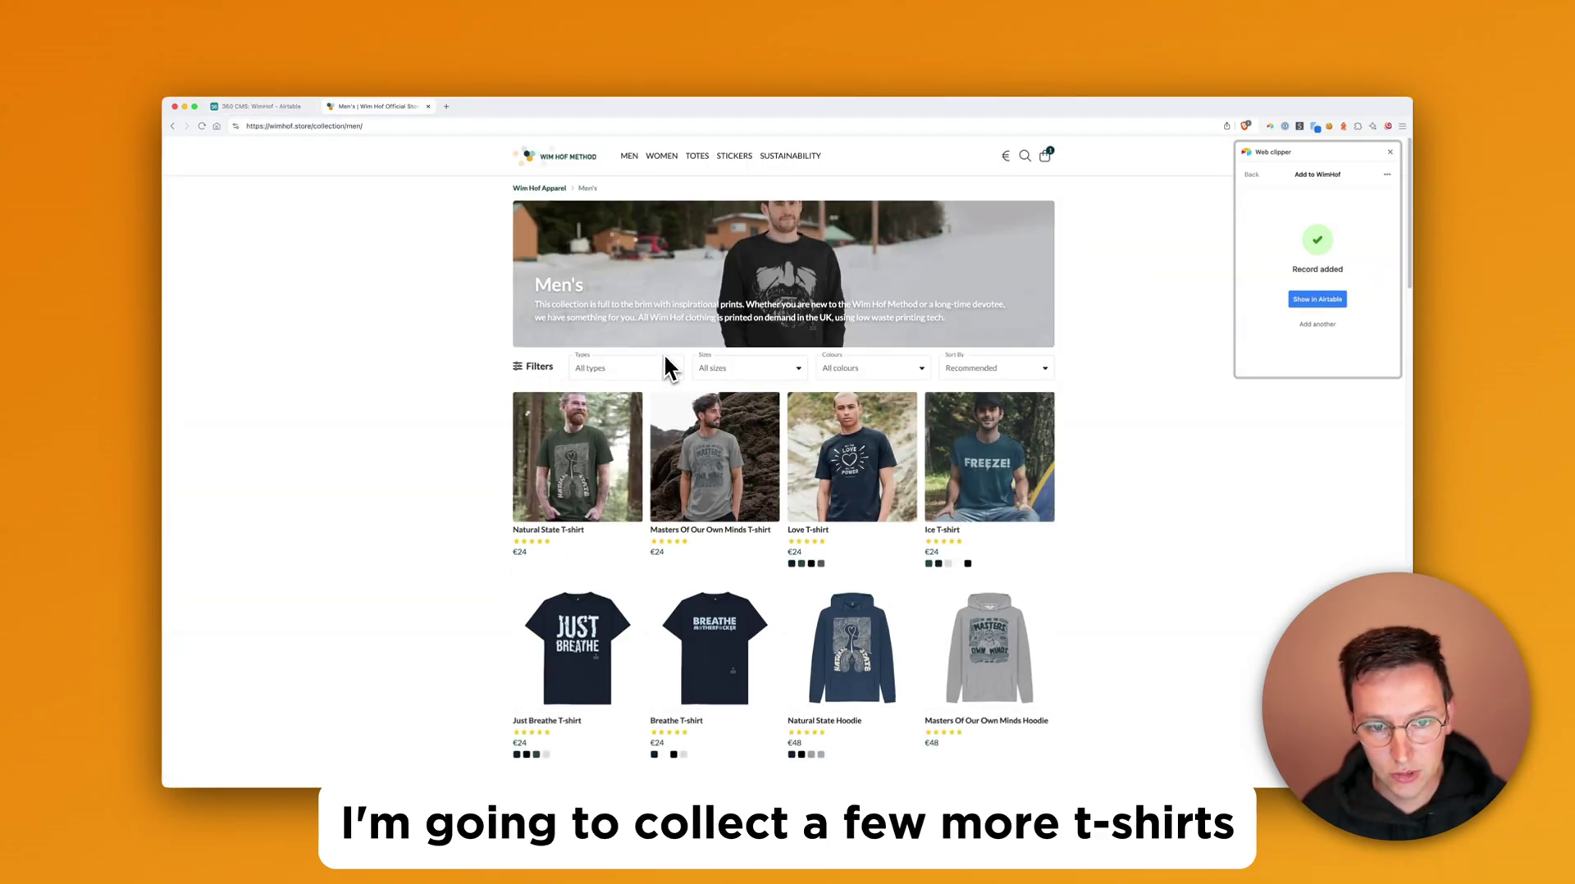
{"action": "left_click", "coordinate": [859, 433]}
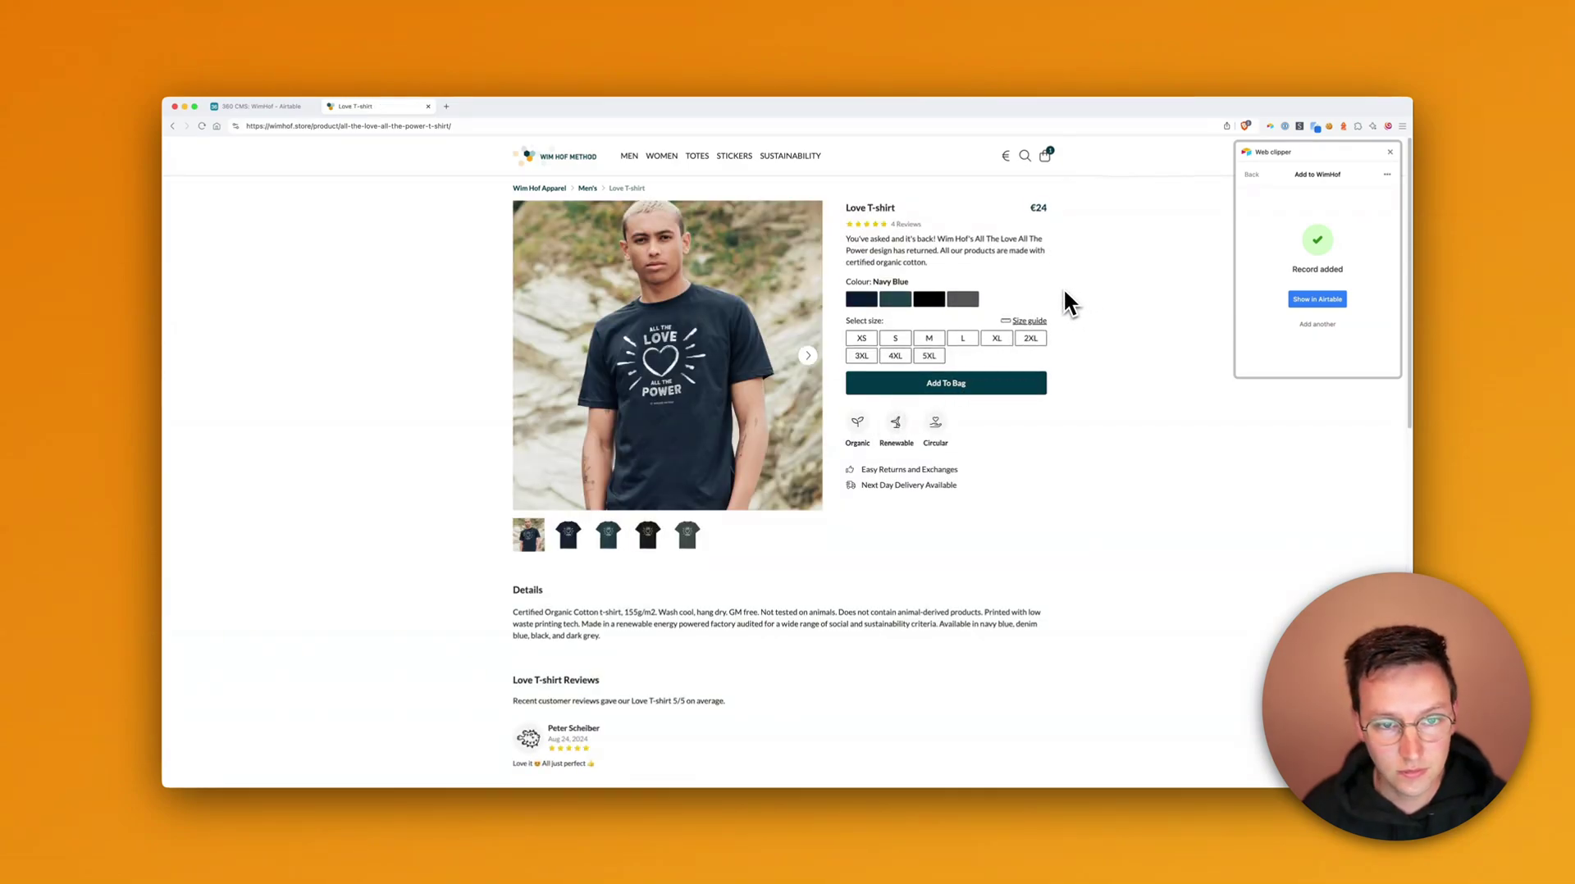
{"action": "left_click", "coordinate": [1272, 127]}
{"action": "left_click", "coordinate": [1285, 169]}
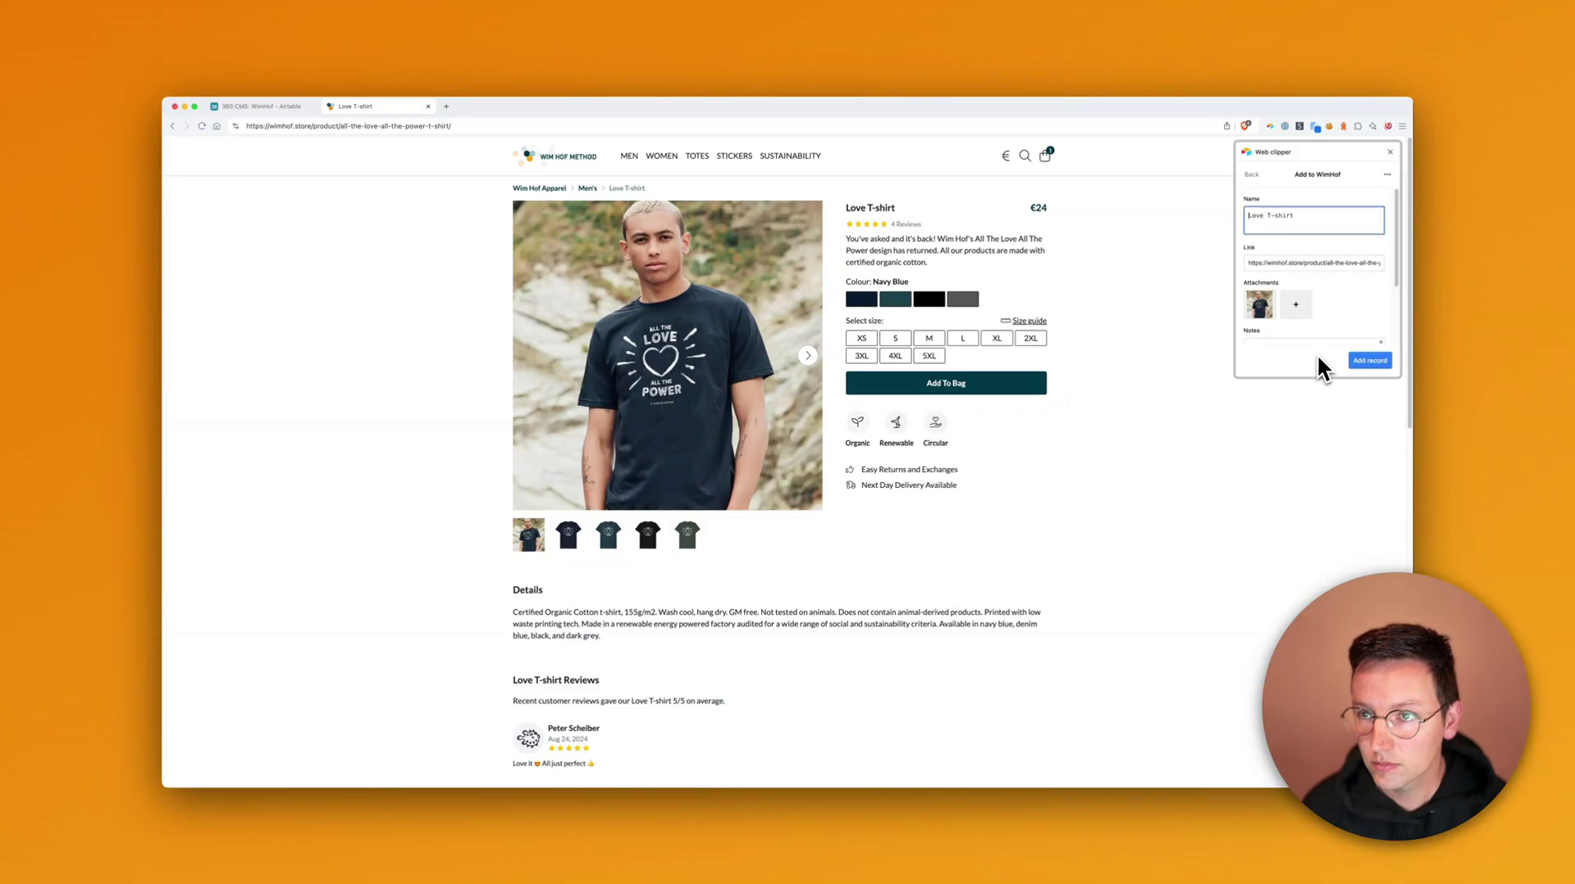
{"action": "left_click", "coordinate": [1372, 361]}
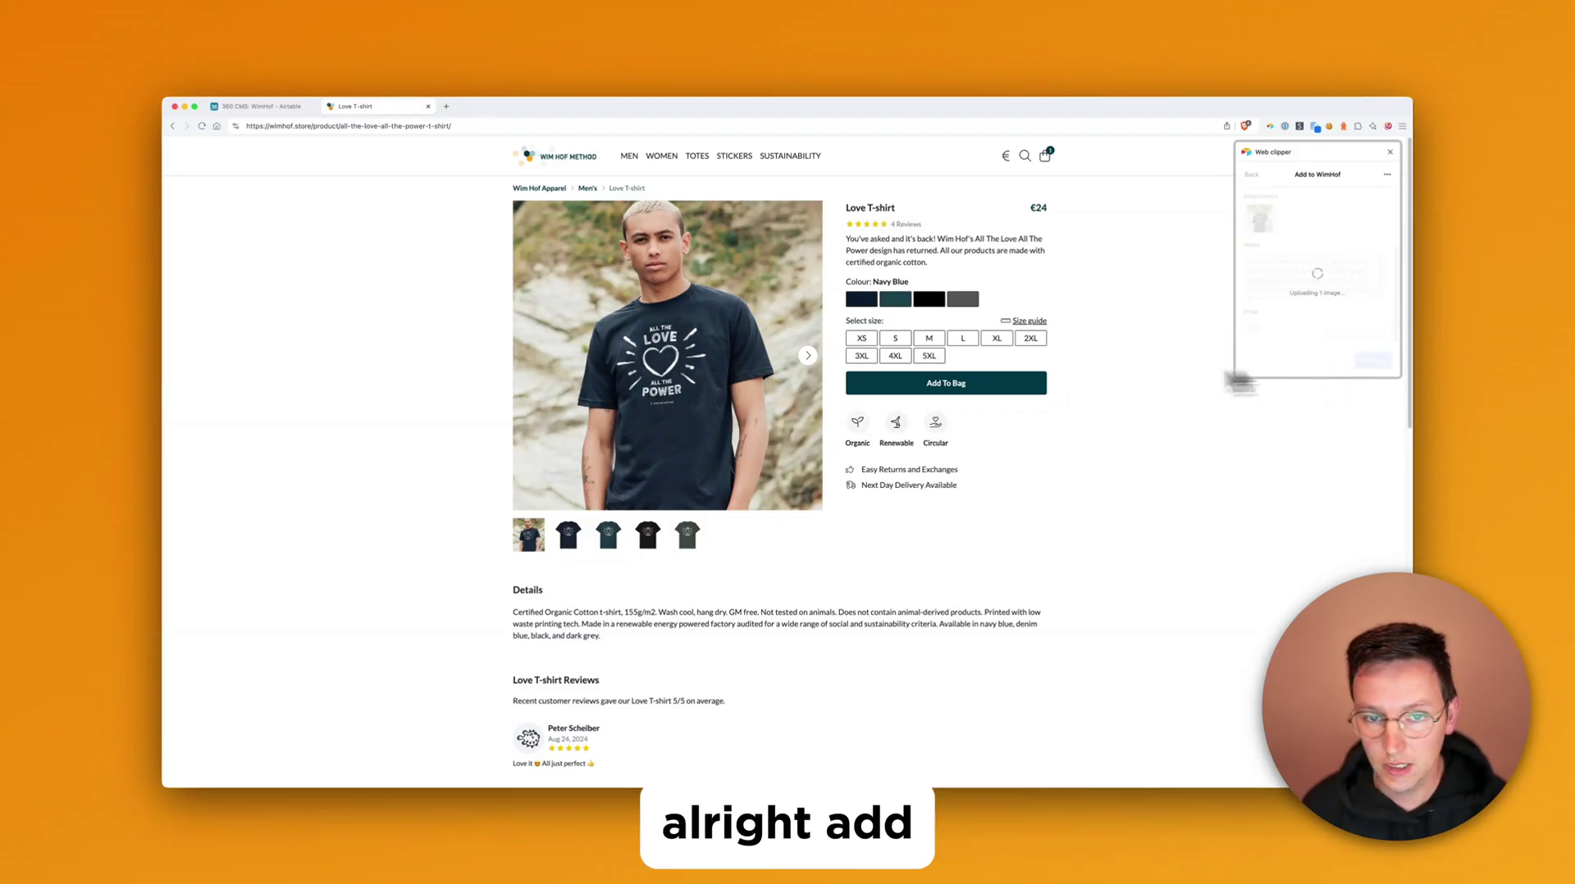
Clip the Get High T-shirt into the WimHof table
{"action": "left_click", "coordinate": [587, 189]}
{"action": "scroll", "coordinate": [730, 459], "scroll_direction": "down", "scroll_amount": 5}
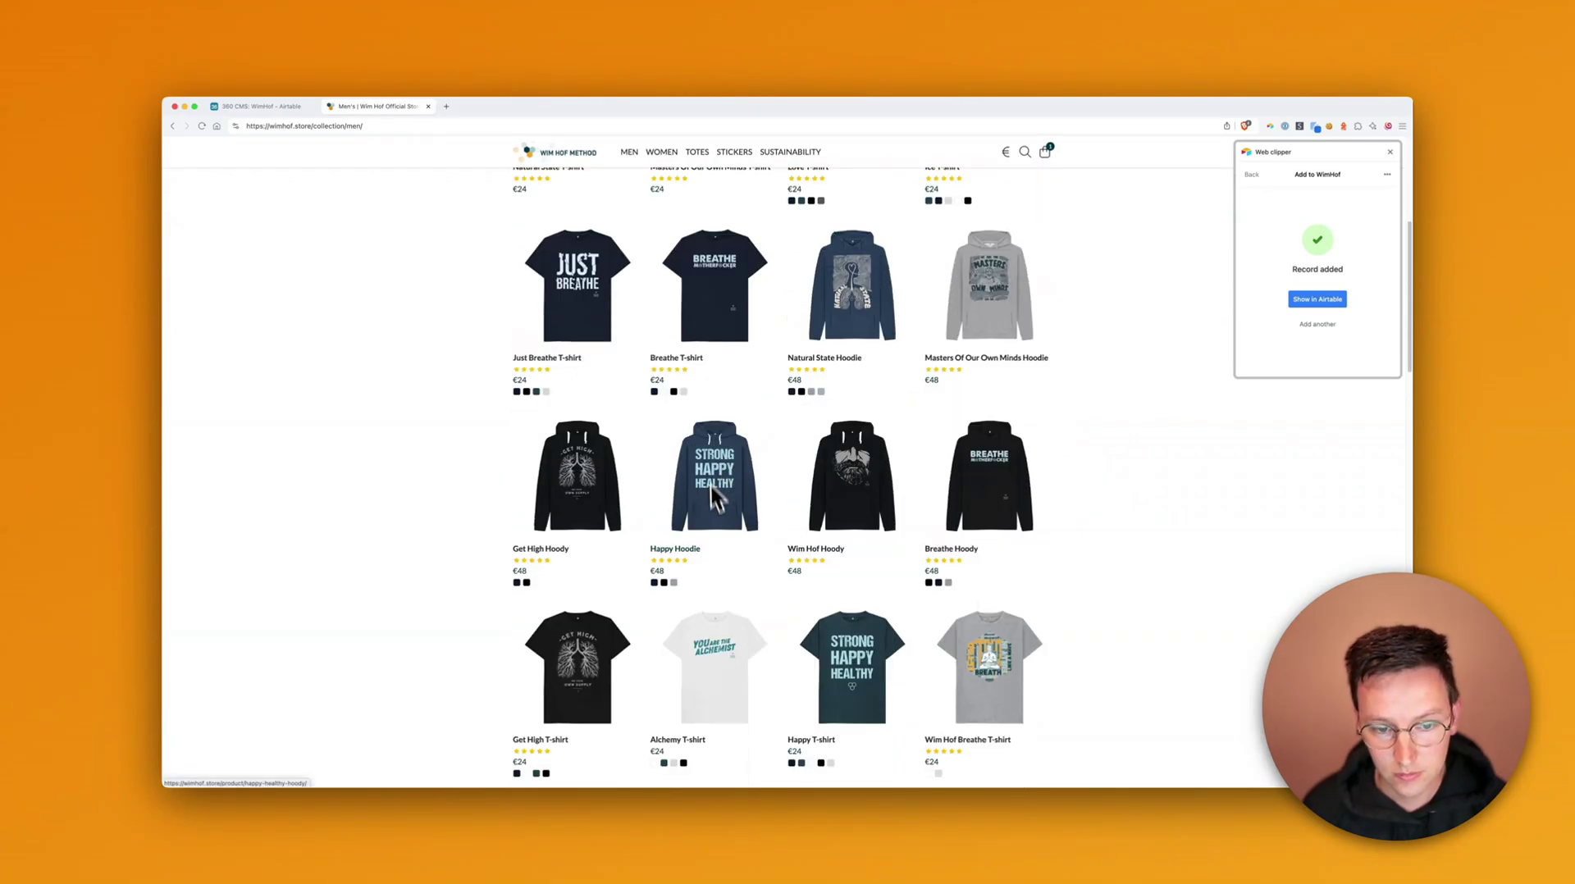
{"action": "left_click", "coordinate": [567, 674]}
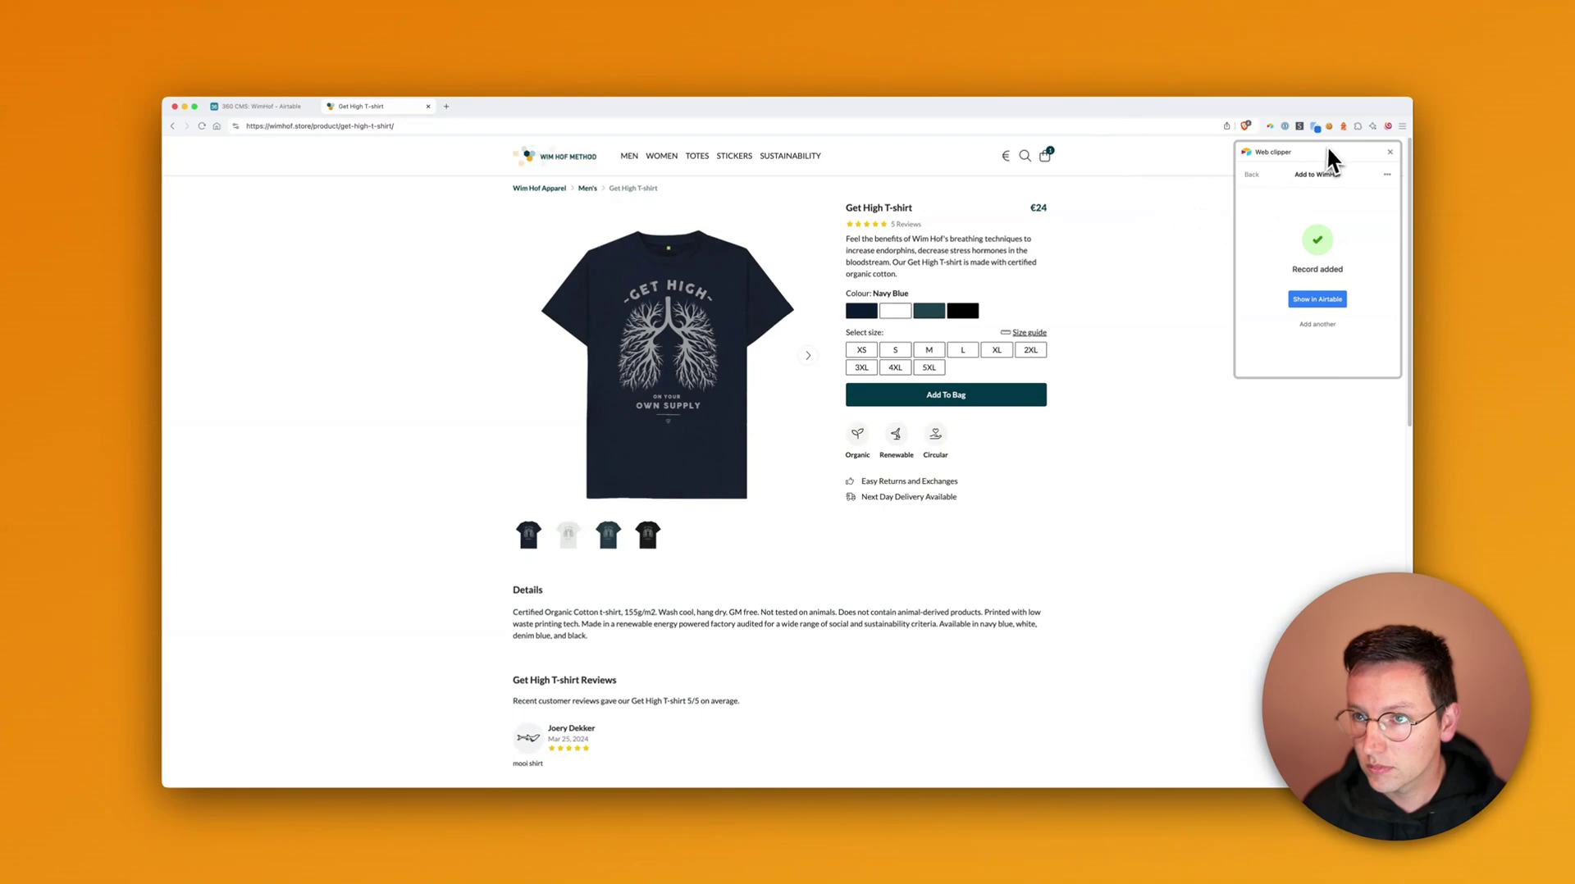
{"action": "left_click", "coordinate": [1273, 128]}
{"action": "left_click", "coordinate": [1298, 169]}
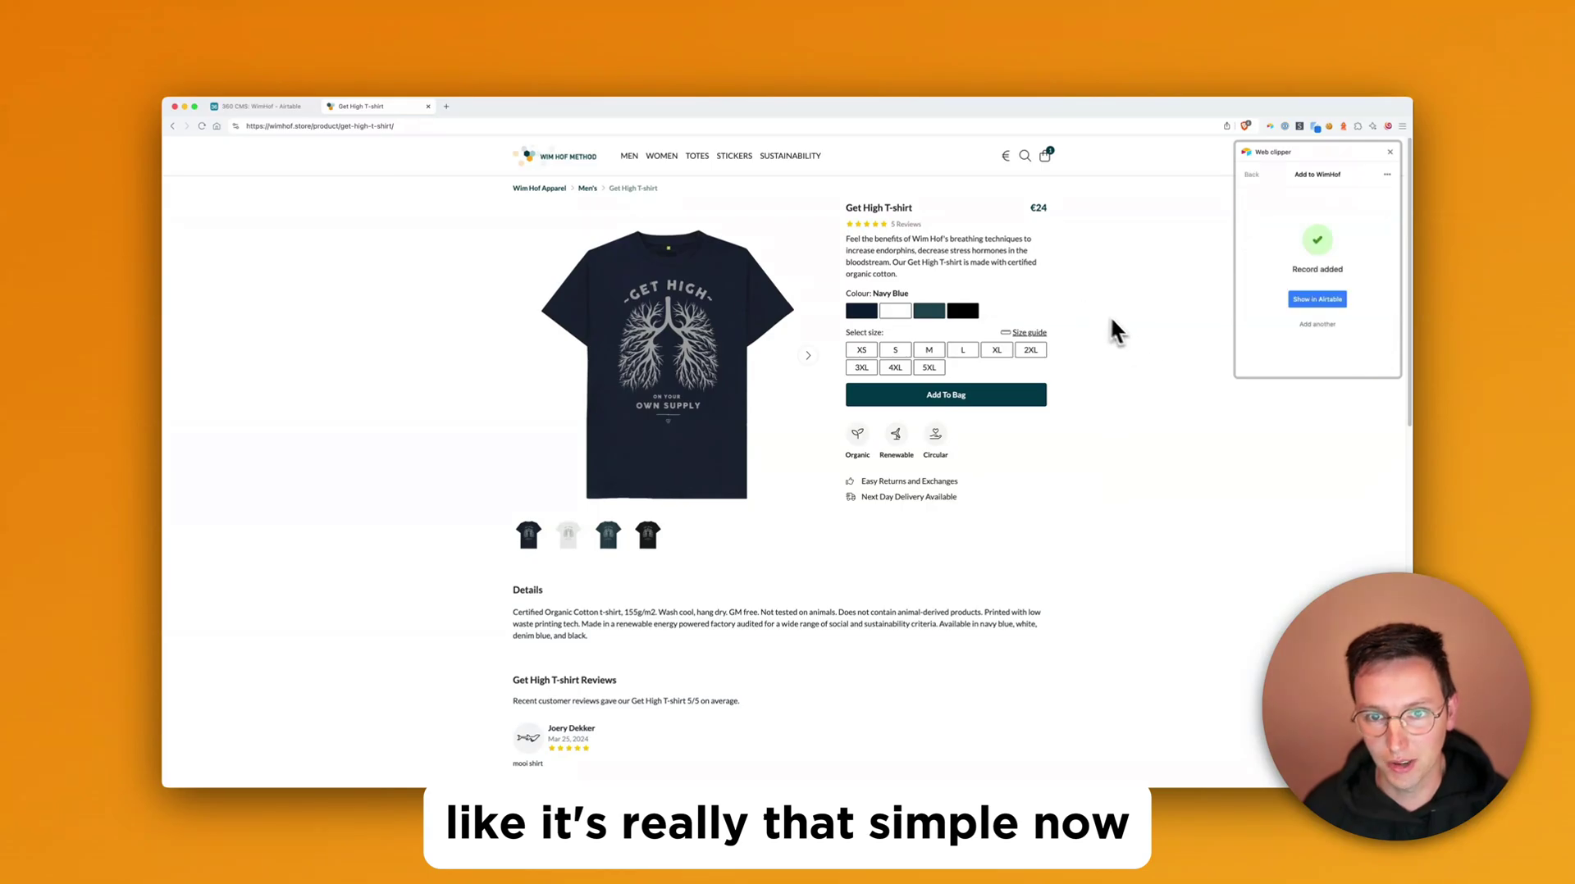
Clip the Breathe Hoody into WimHof as a new record
{"action": "left_click", "coordinate": [593, 194]}
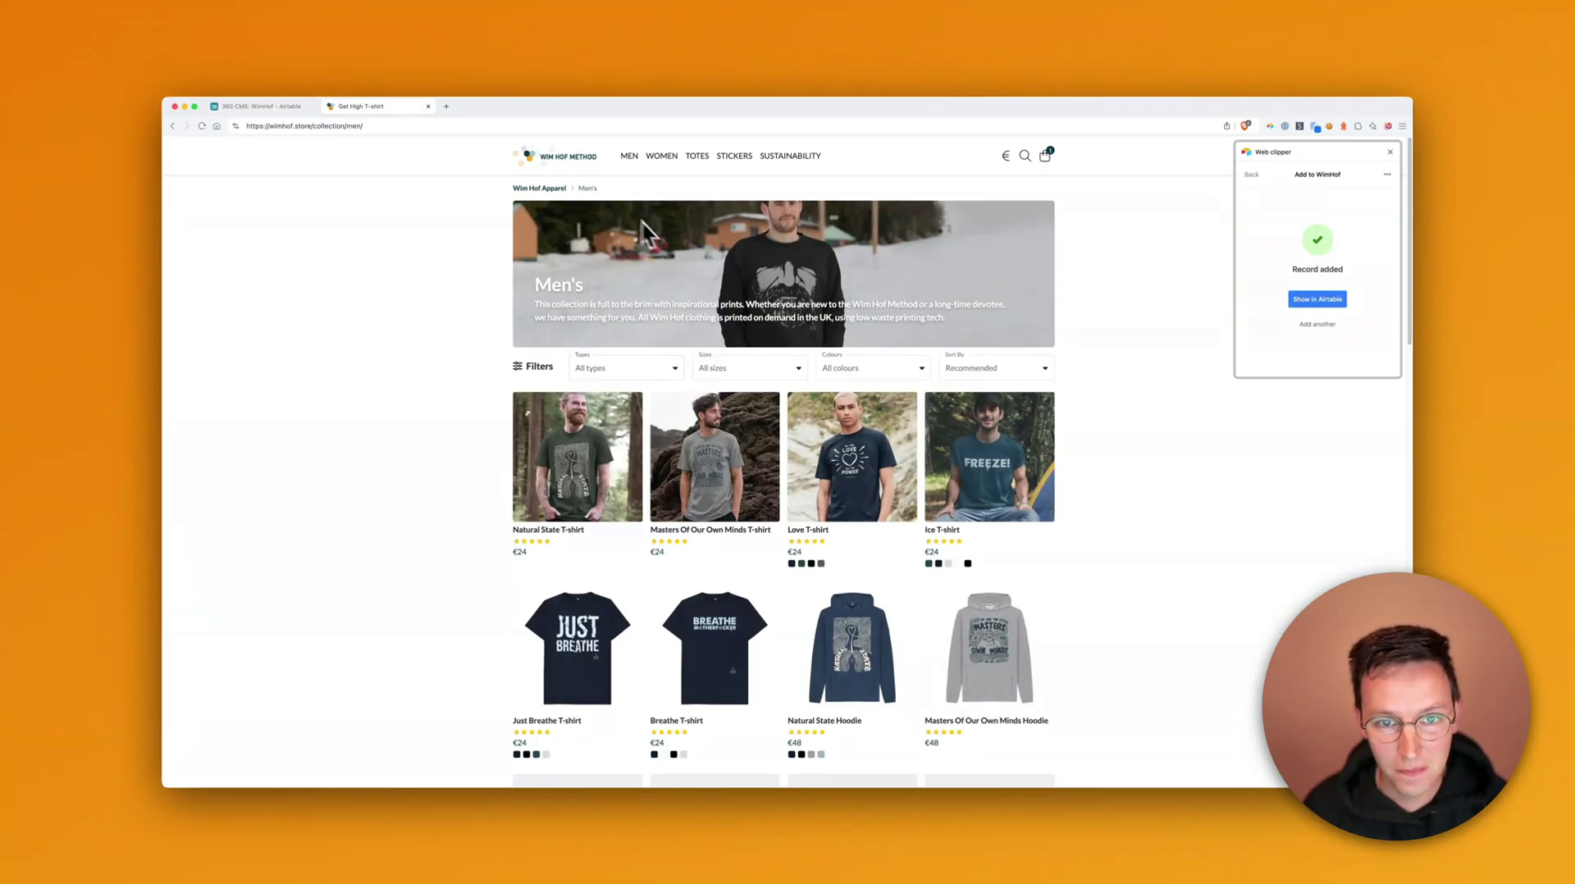
{"action": "scroll", "coordinate": [809, 351], "scroll_direction": "down", "scroll_amount": 8}
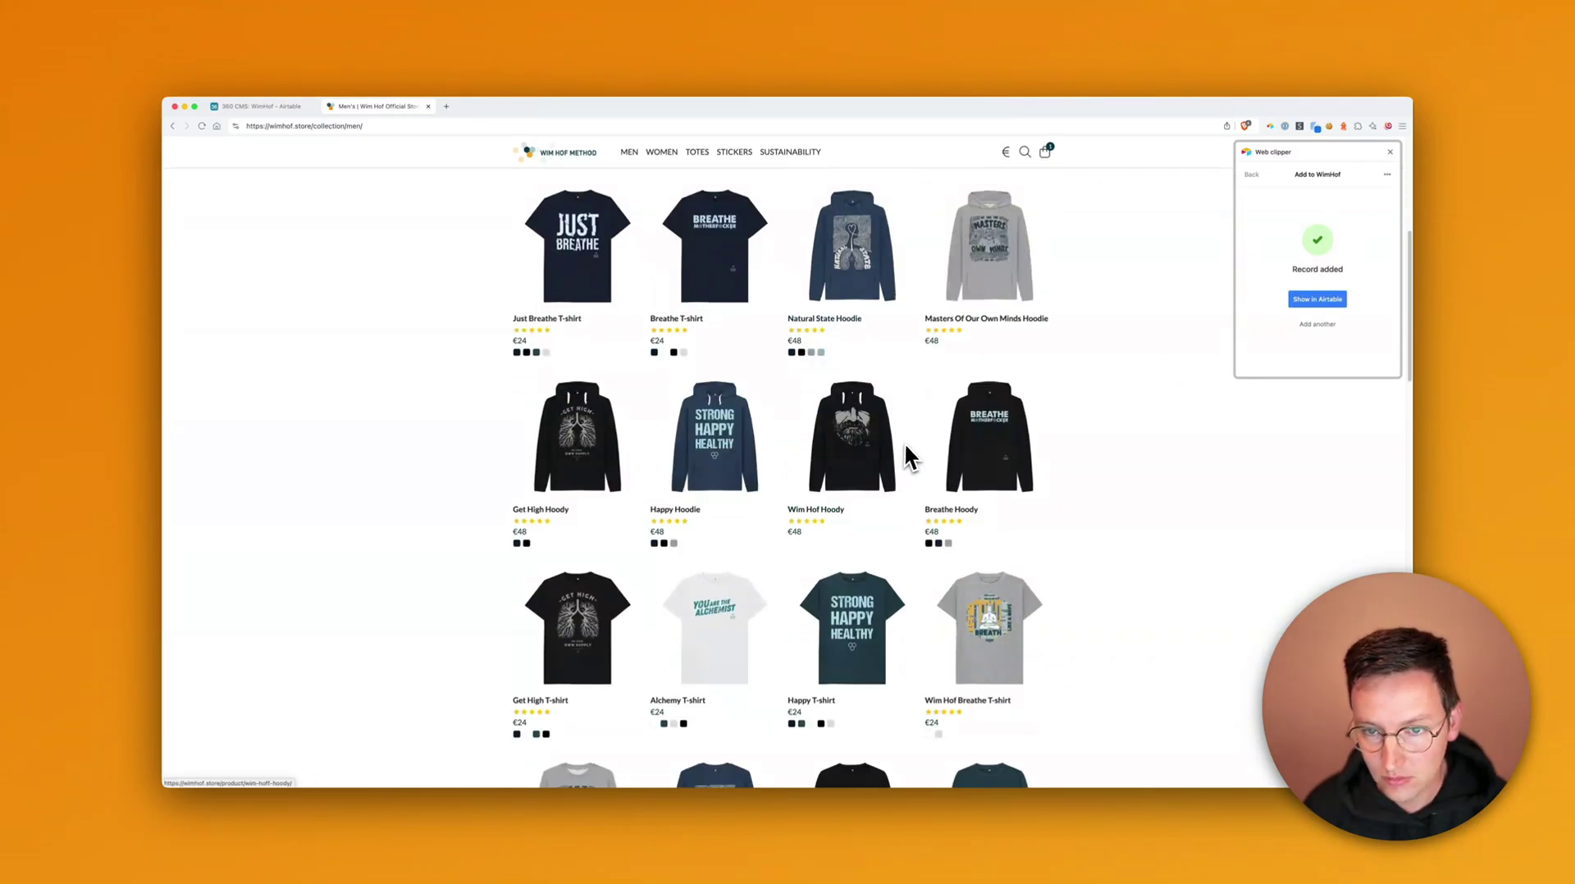
{"action": "scroll", "coordinate": [955, 434], "scroll_direction": "down", "scroll_amount": 1}
{"action": "left_click", "coordinate": [1017, 401]}
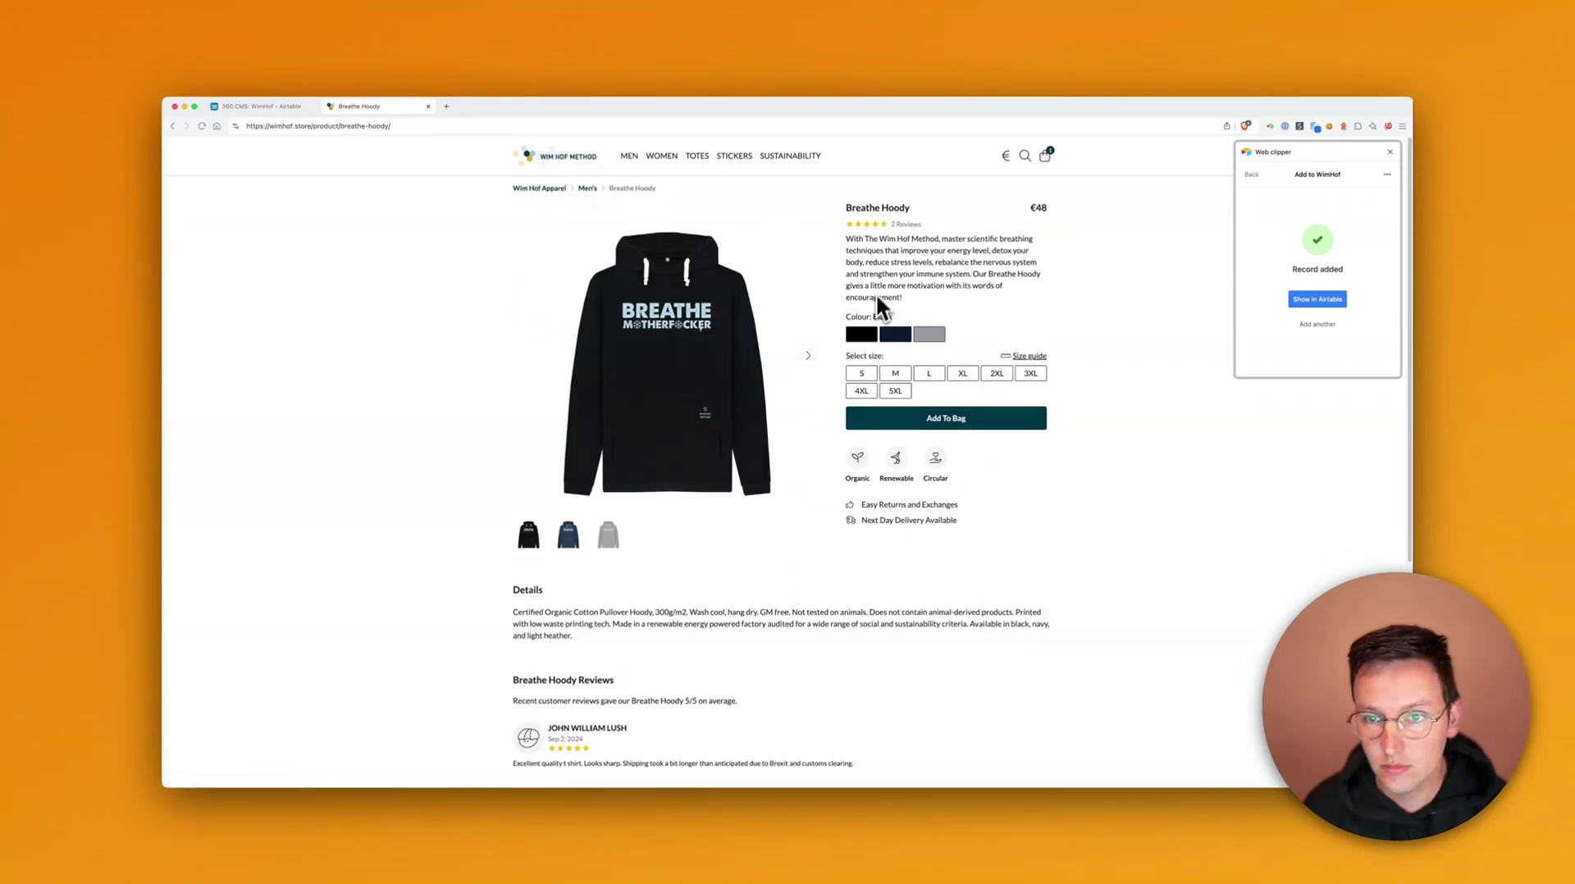
{"action": "left_click", "coordinate": [1390, 151]}
{"action": "left_click", "coordinate": [1271, 127]}
{"action": "left_click", "coordinate": [1303, 177]}
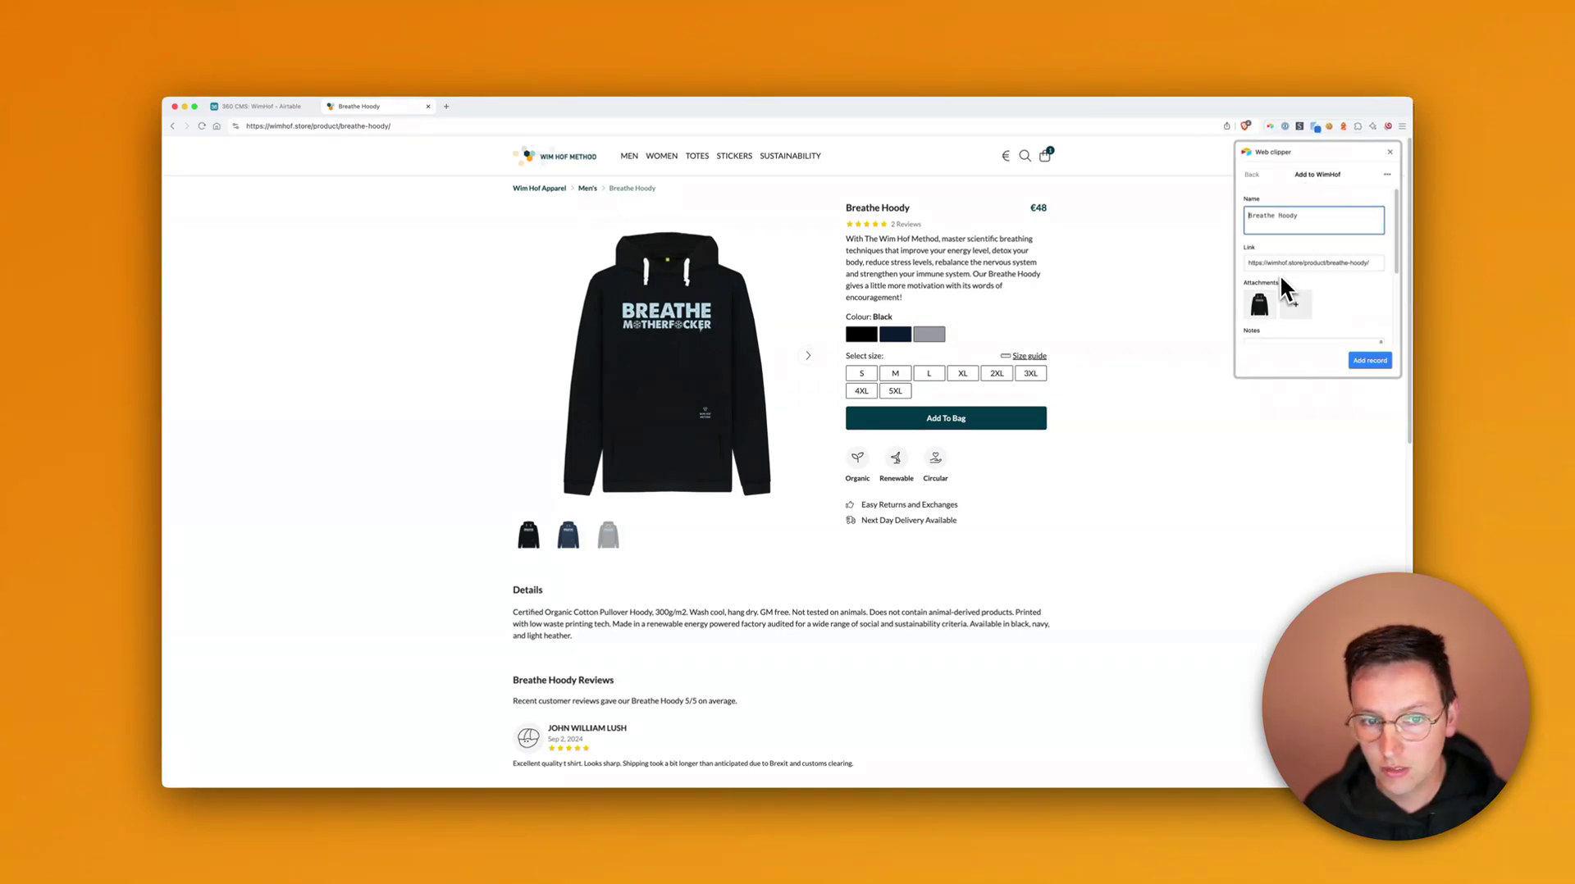
{"action": "left_click", "coordinate": [1371, 361]}
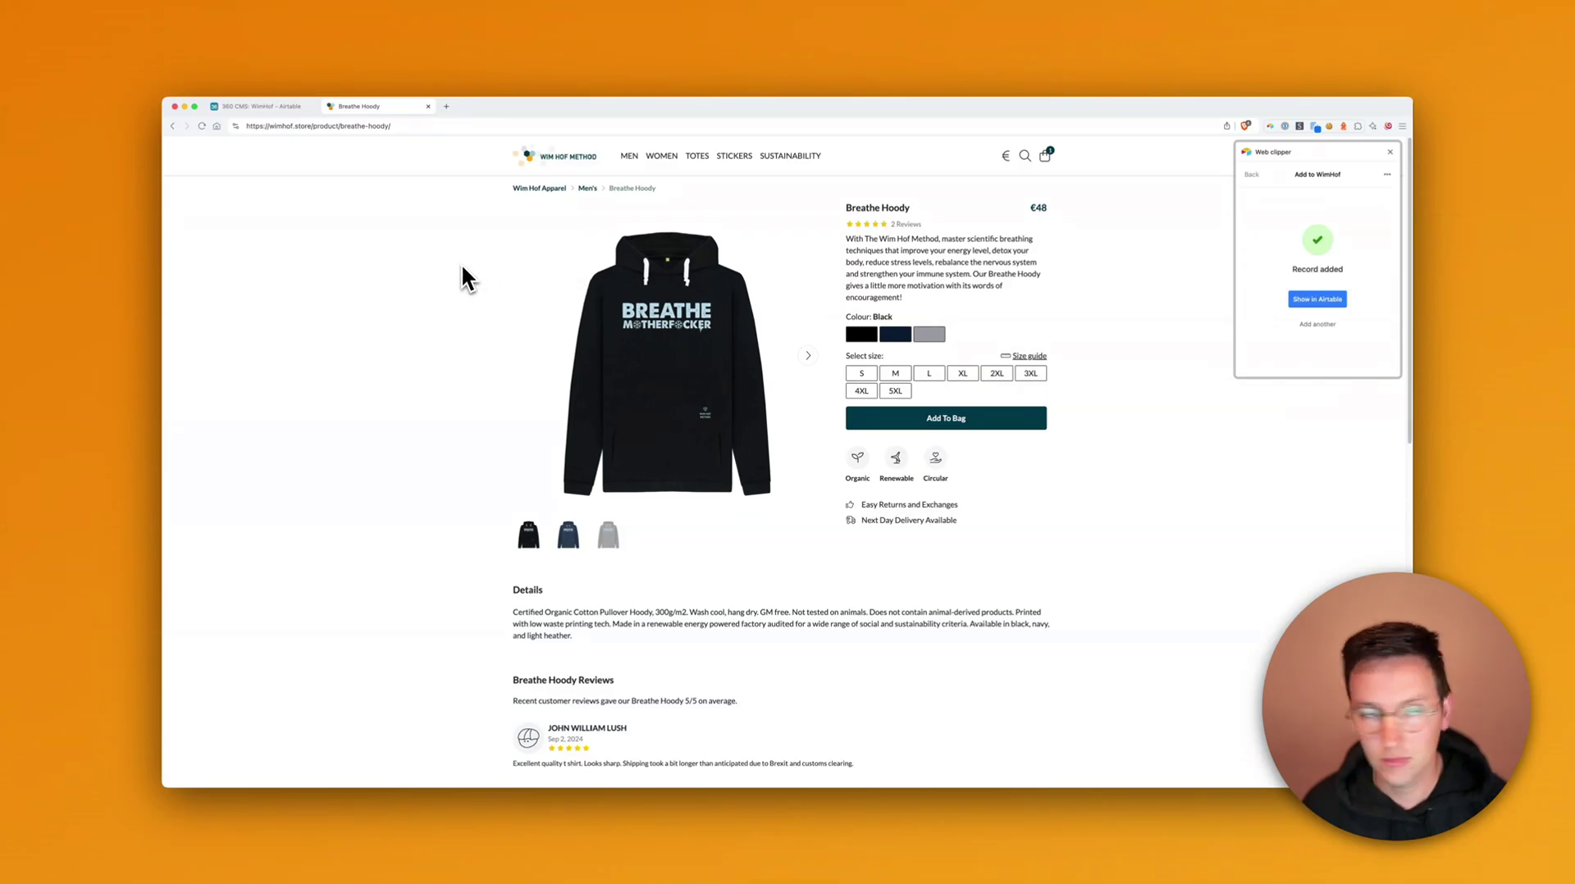
{"action": "left_click", "coordinate": [279, 107]}
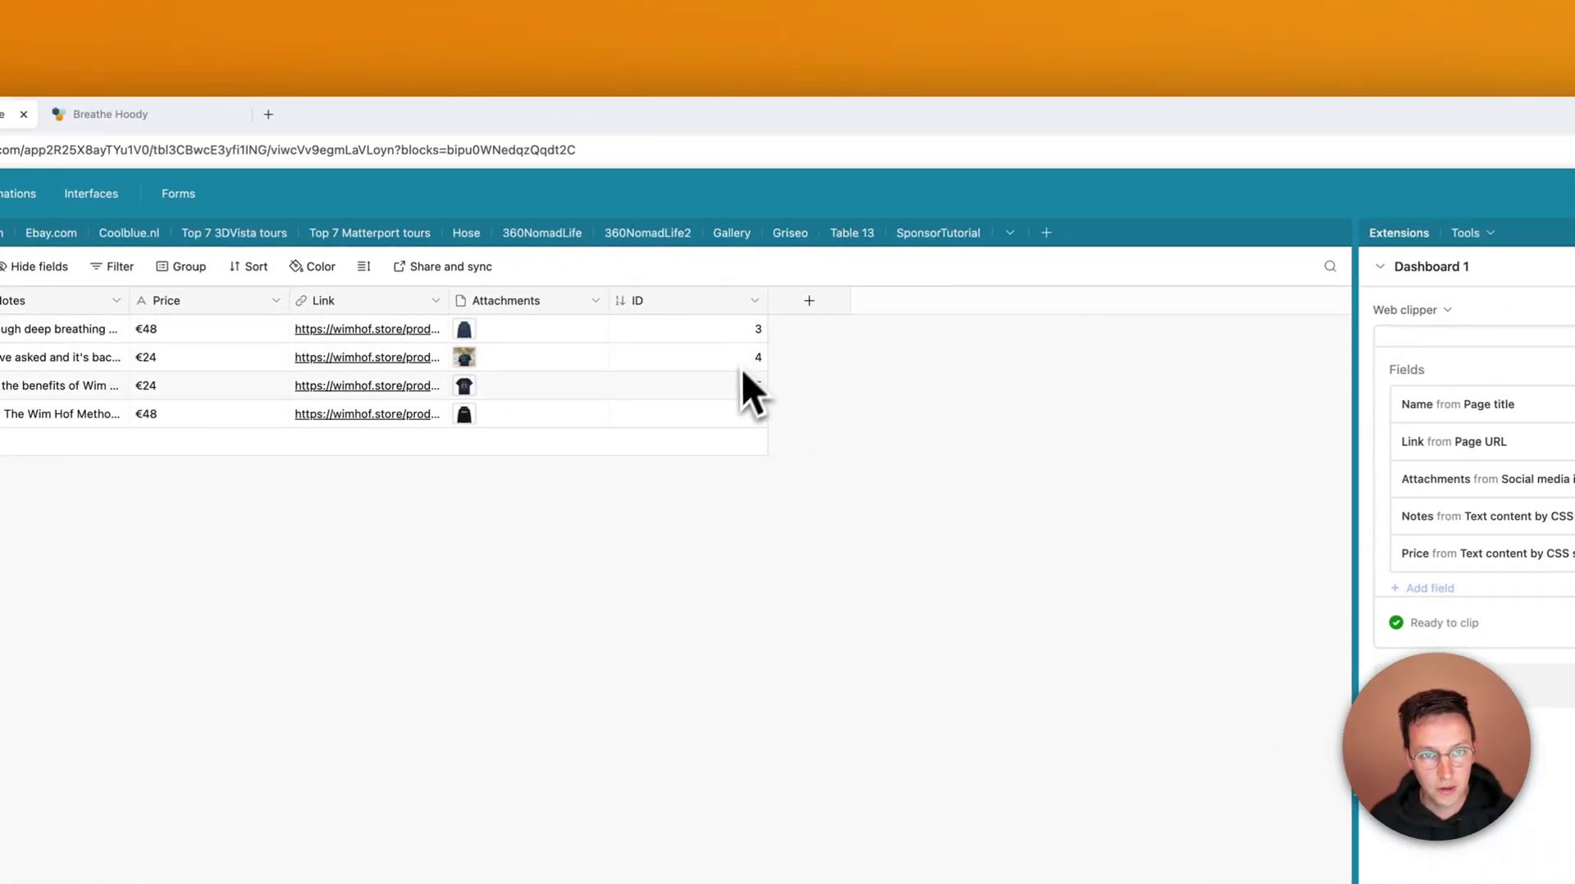
Change the ID field's type to Single line text
{"action": "left_click", "coordinate": [731, 352]}
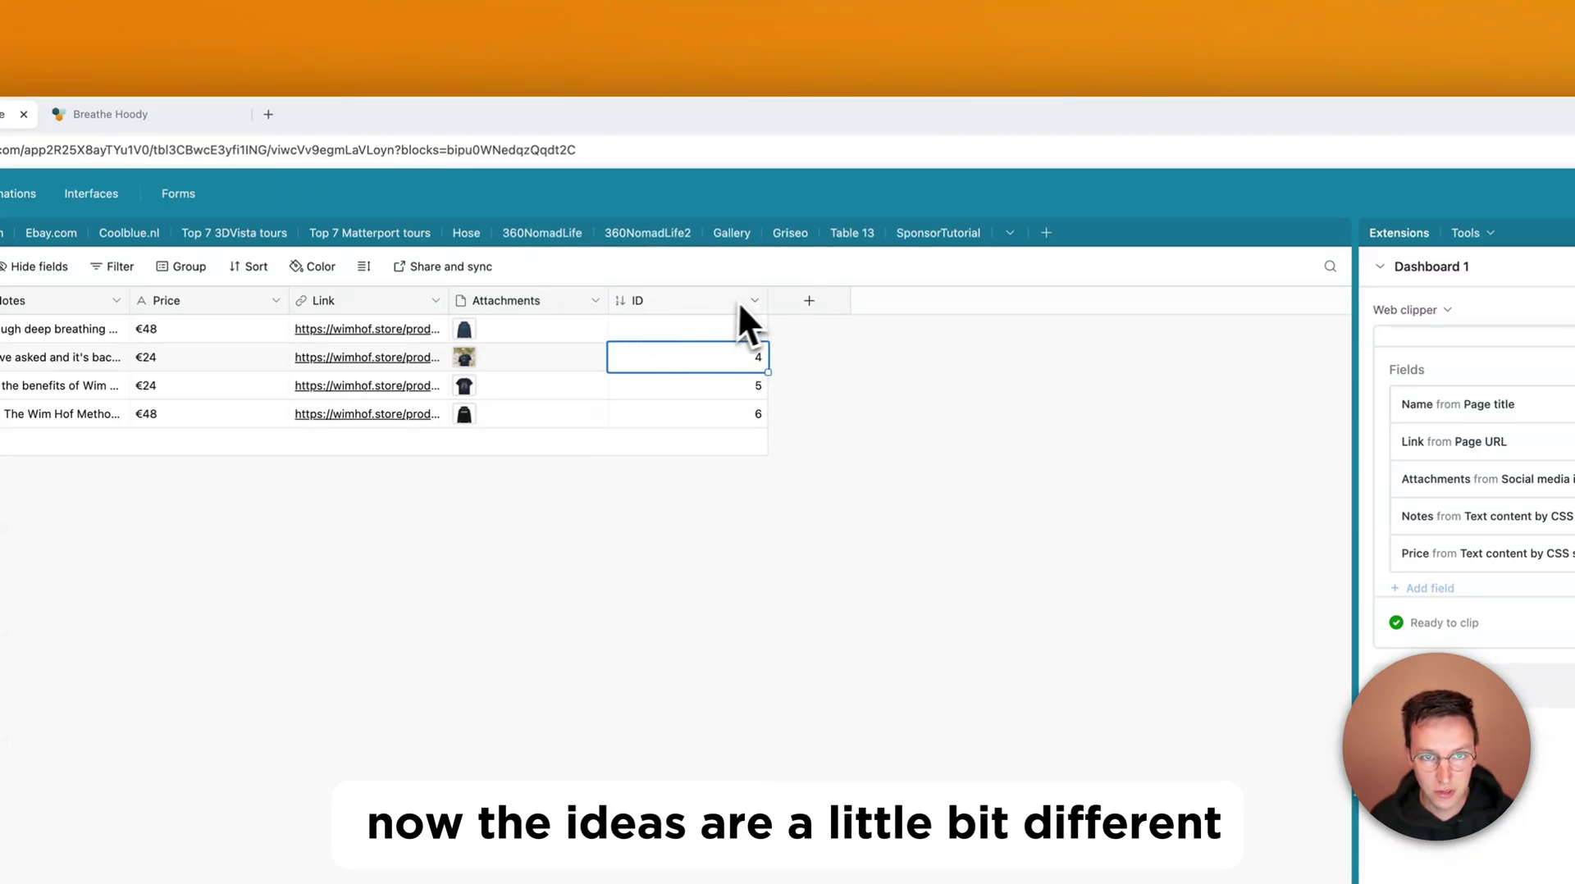
{"action": "left_click", "coordinate": [745, 302]}
{"action": "left_click", "coordinate": [721, 341]}
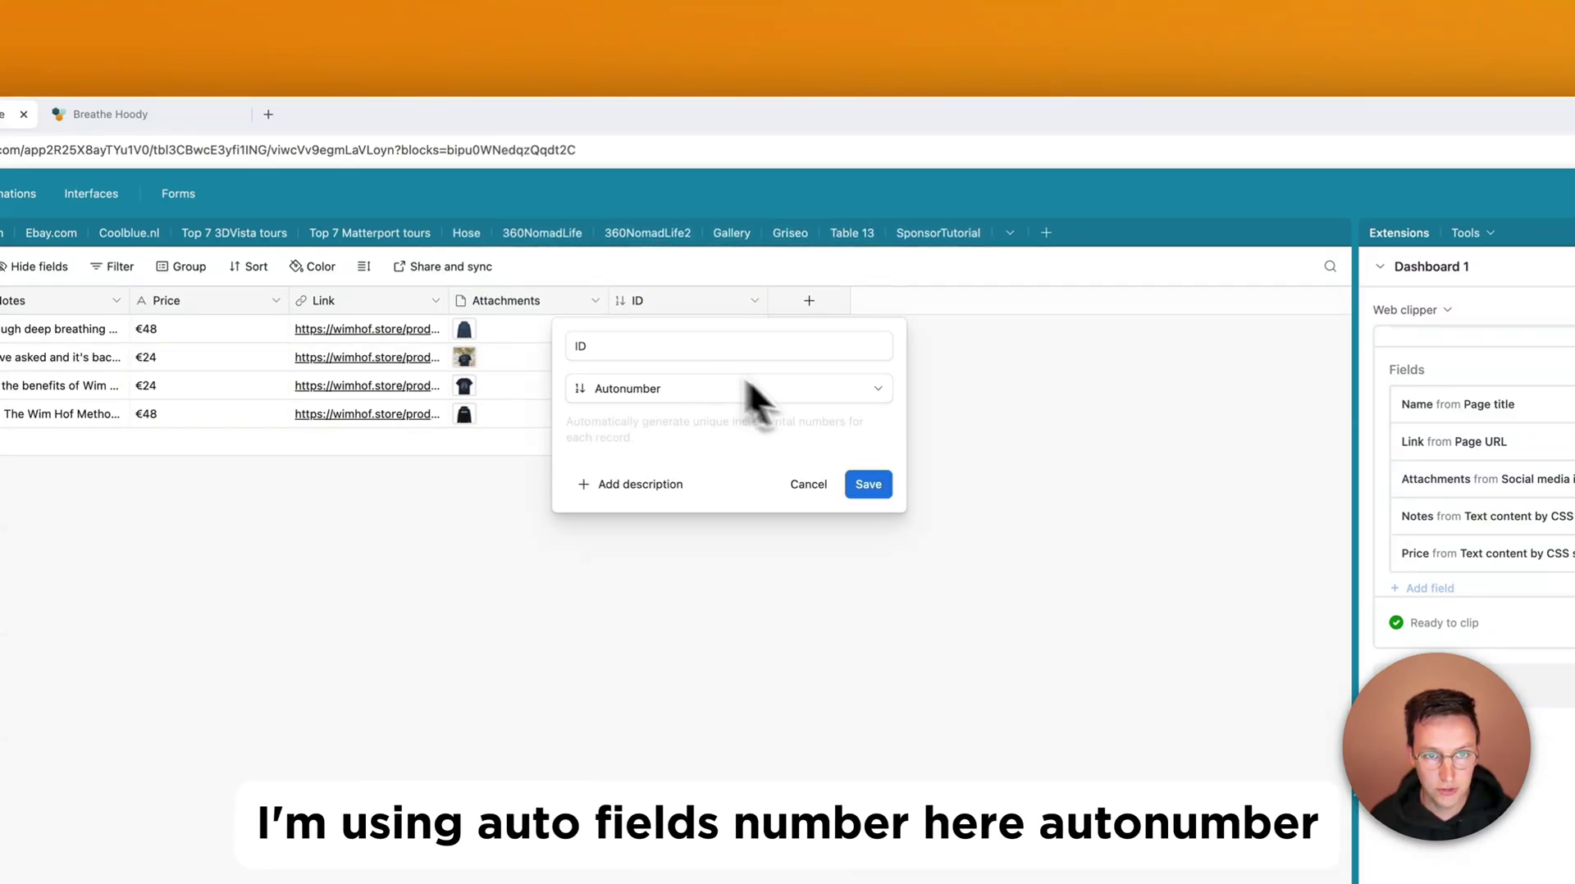
{"action": "left_click", "coordinate": [636, 398]}
{"action": "scroll", "coordinate": [657, 435], "scroll_direction": "up", "scroll_amount": 10}
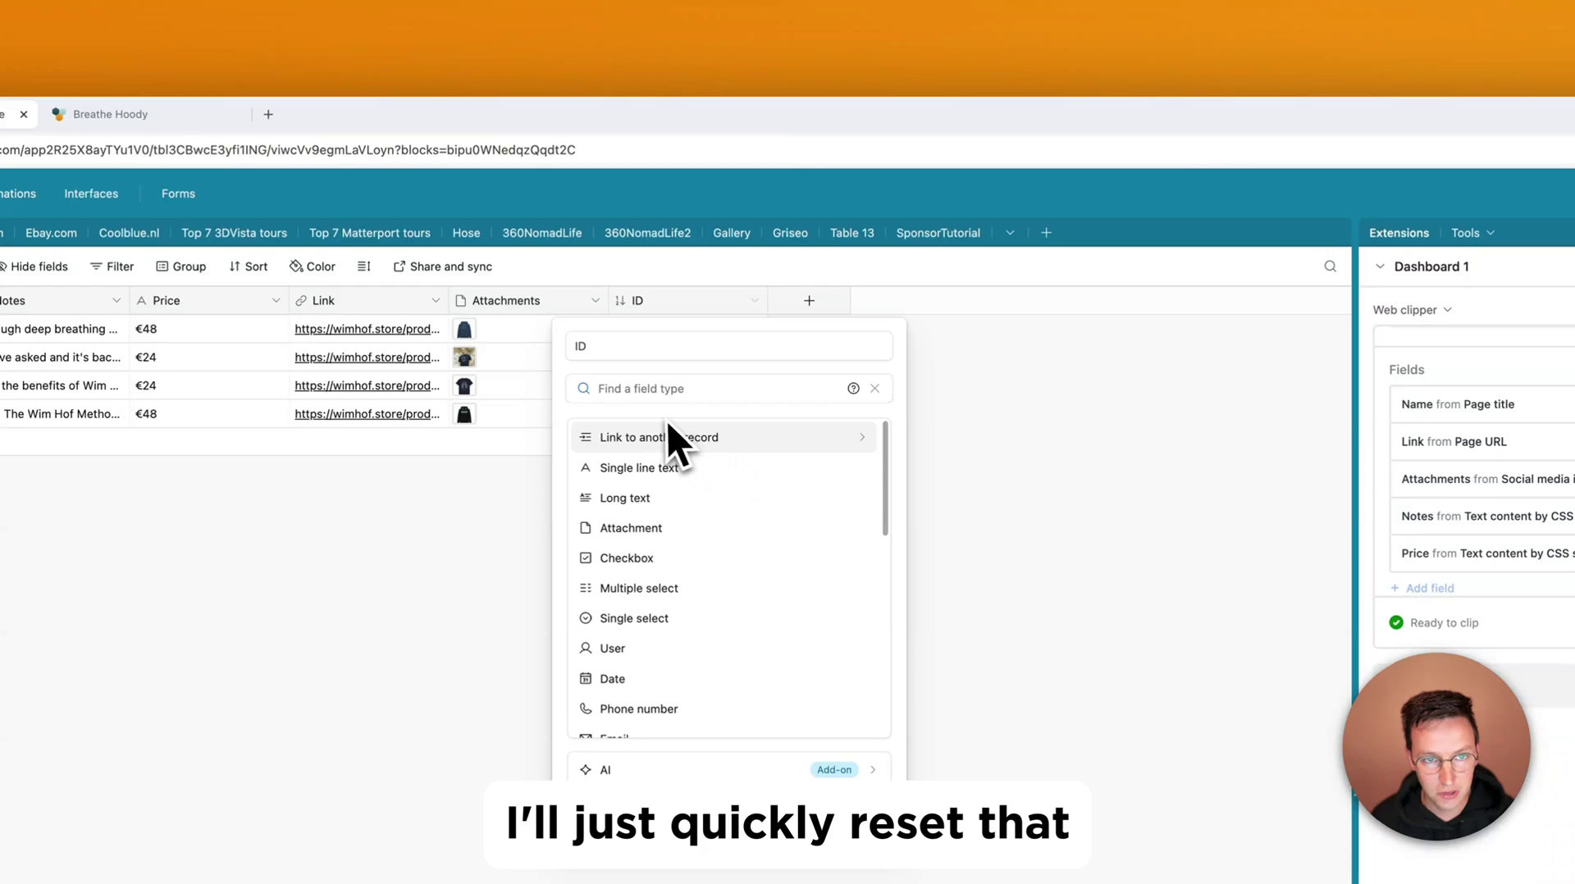
{"action": "left_click", "coordinate": [636, 468]}
{"action": "left_click", "coordinate": [849, 529]}
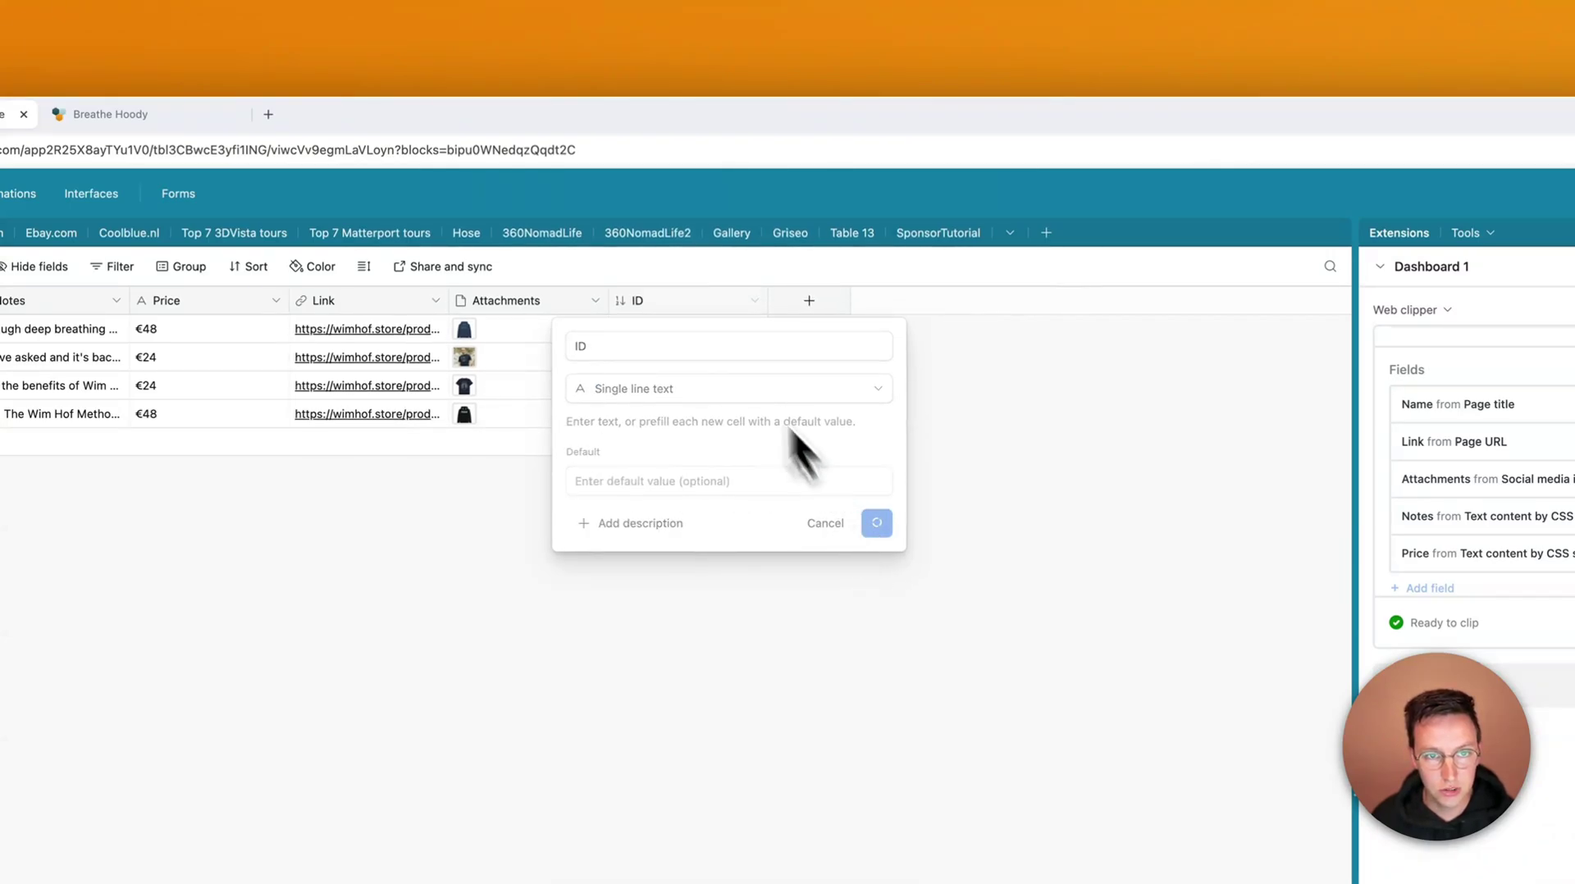
Switch the ID field back to Autonumber so products are numbered 1 to 4
{"action": "left_click", "coordinate": [743, 305]}
{"action": "left_click", "coordinate": [682, 343]}
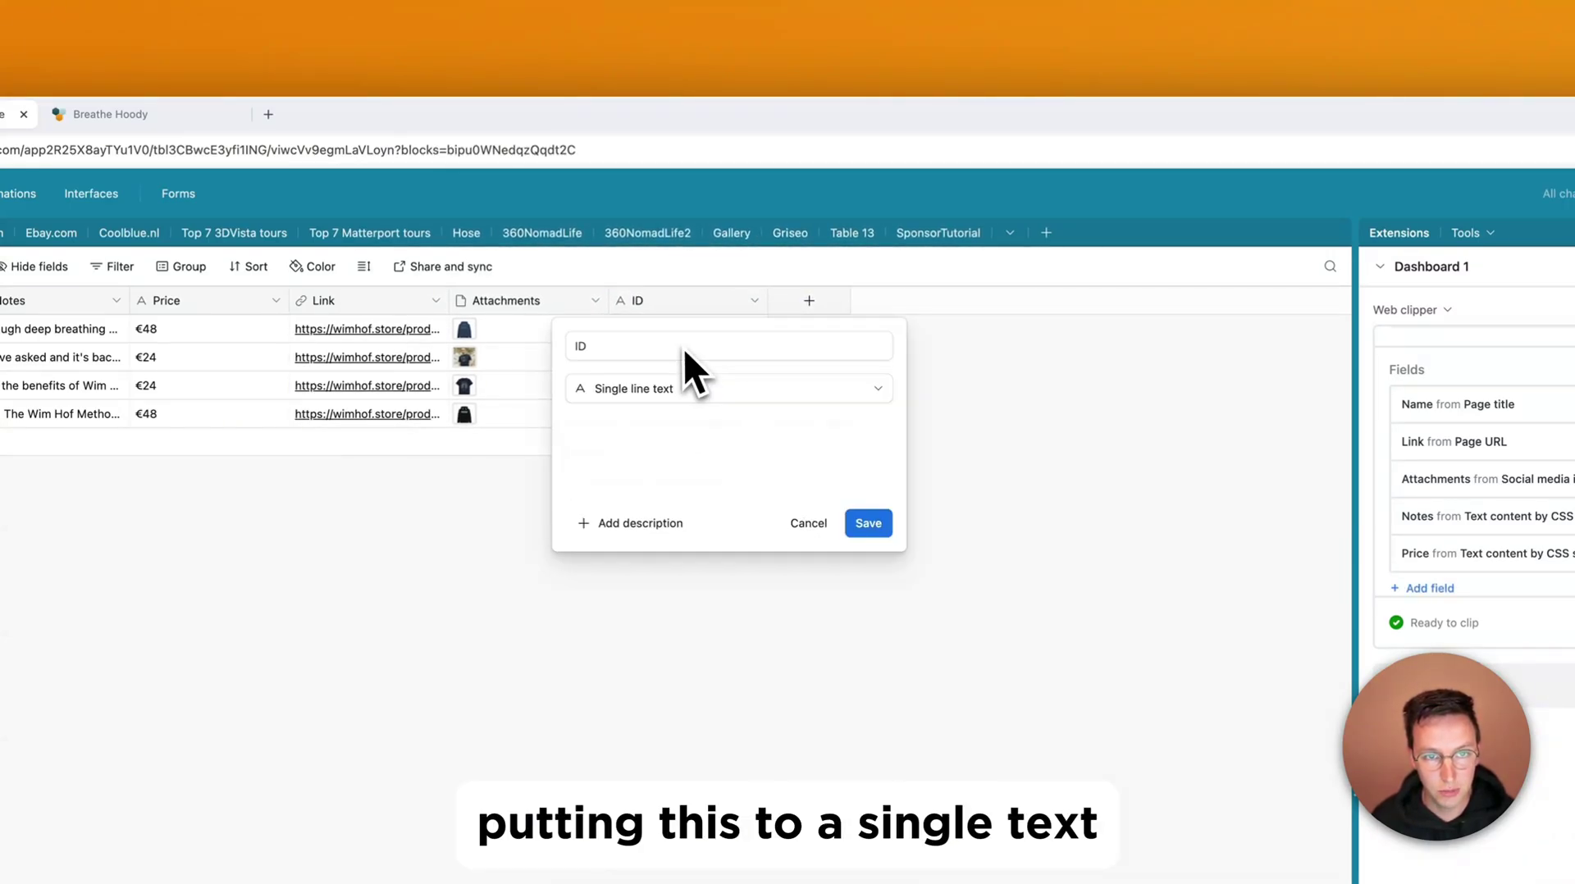
{"action": "left_click", "coordinate": [637, 390]}
{"action": "type", "text": "auto"}
{"action": "key", "text": "Return"}
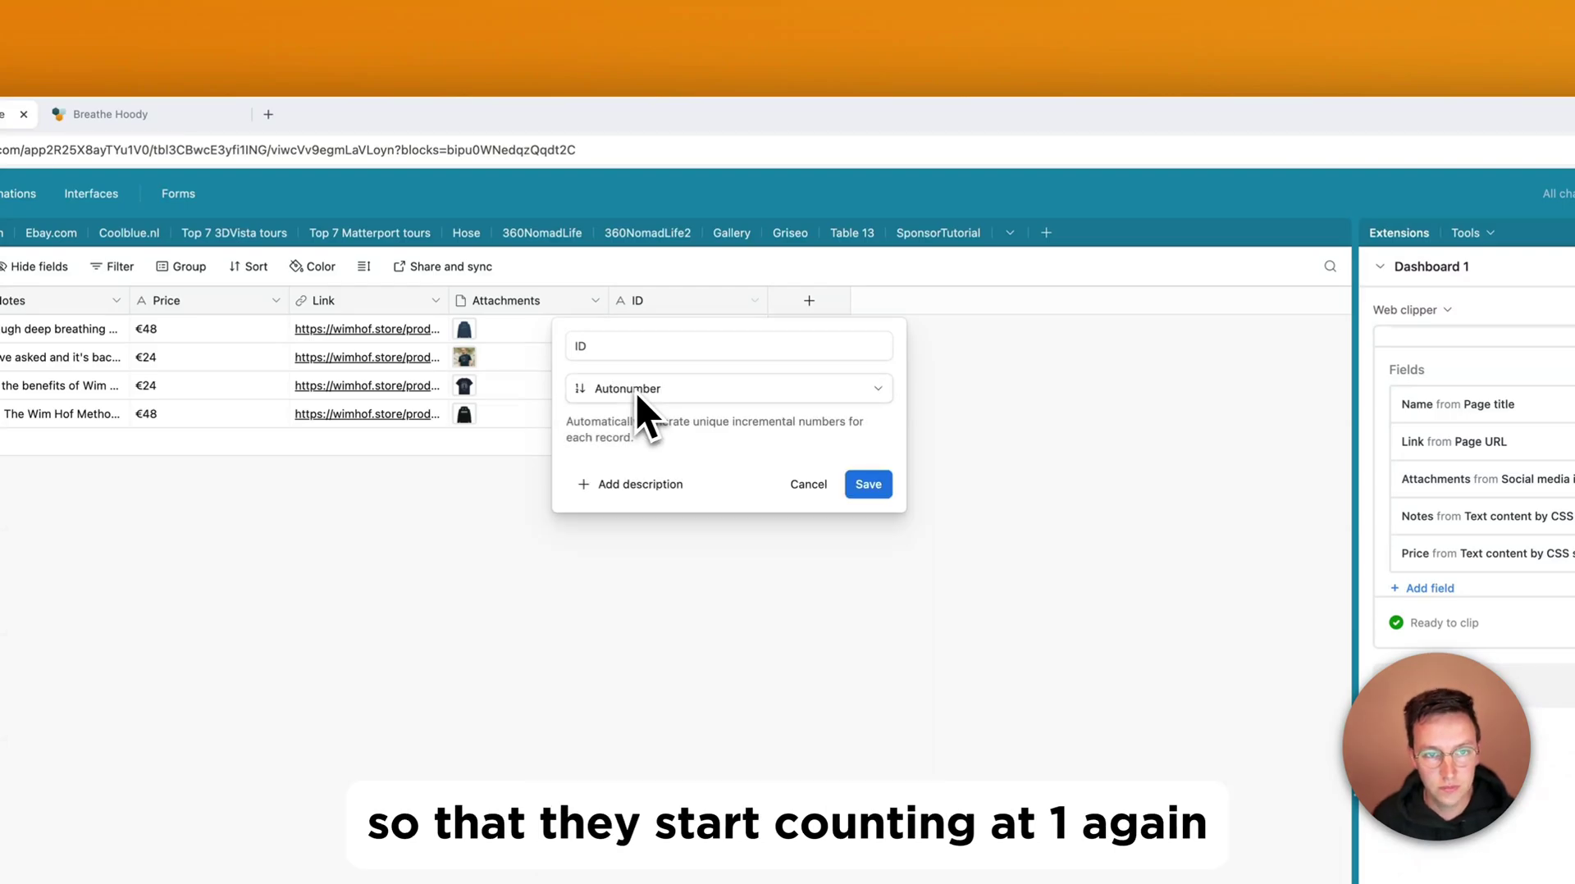
{"action": "left_click", "coordinate": [887, 486]}
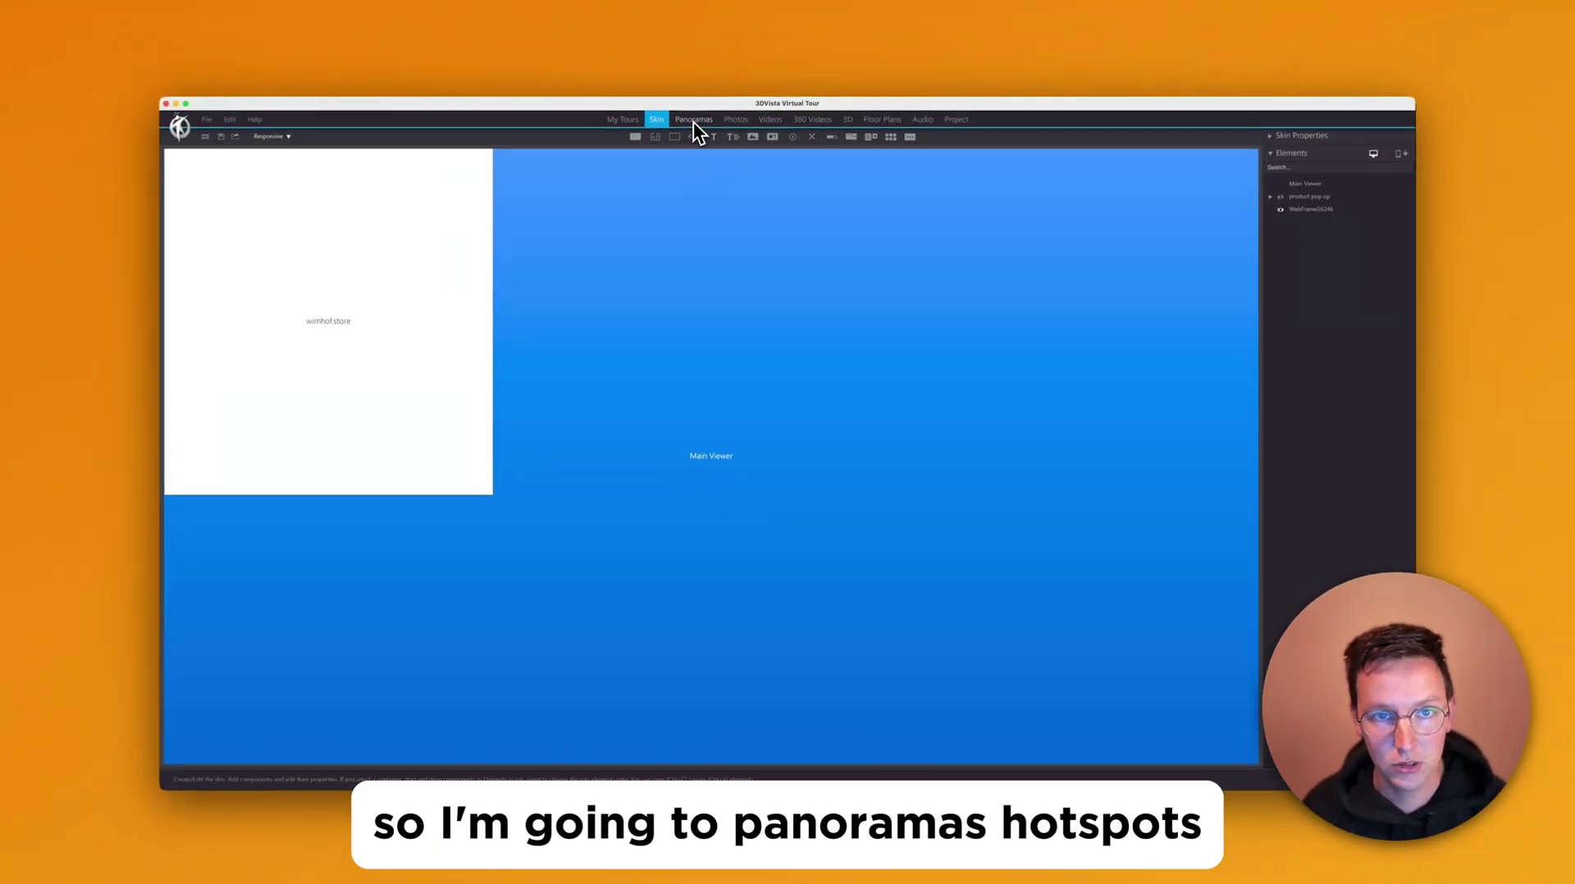
Select hotspot 1s in the panorama's hotspot editor, hiding hotspot 1
{"action": "left_click", "coordinate": [649, 127]}
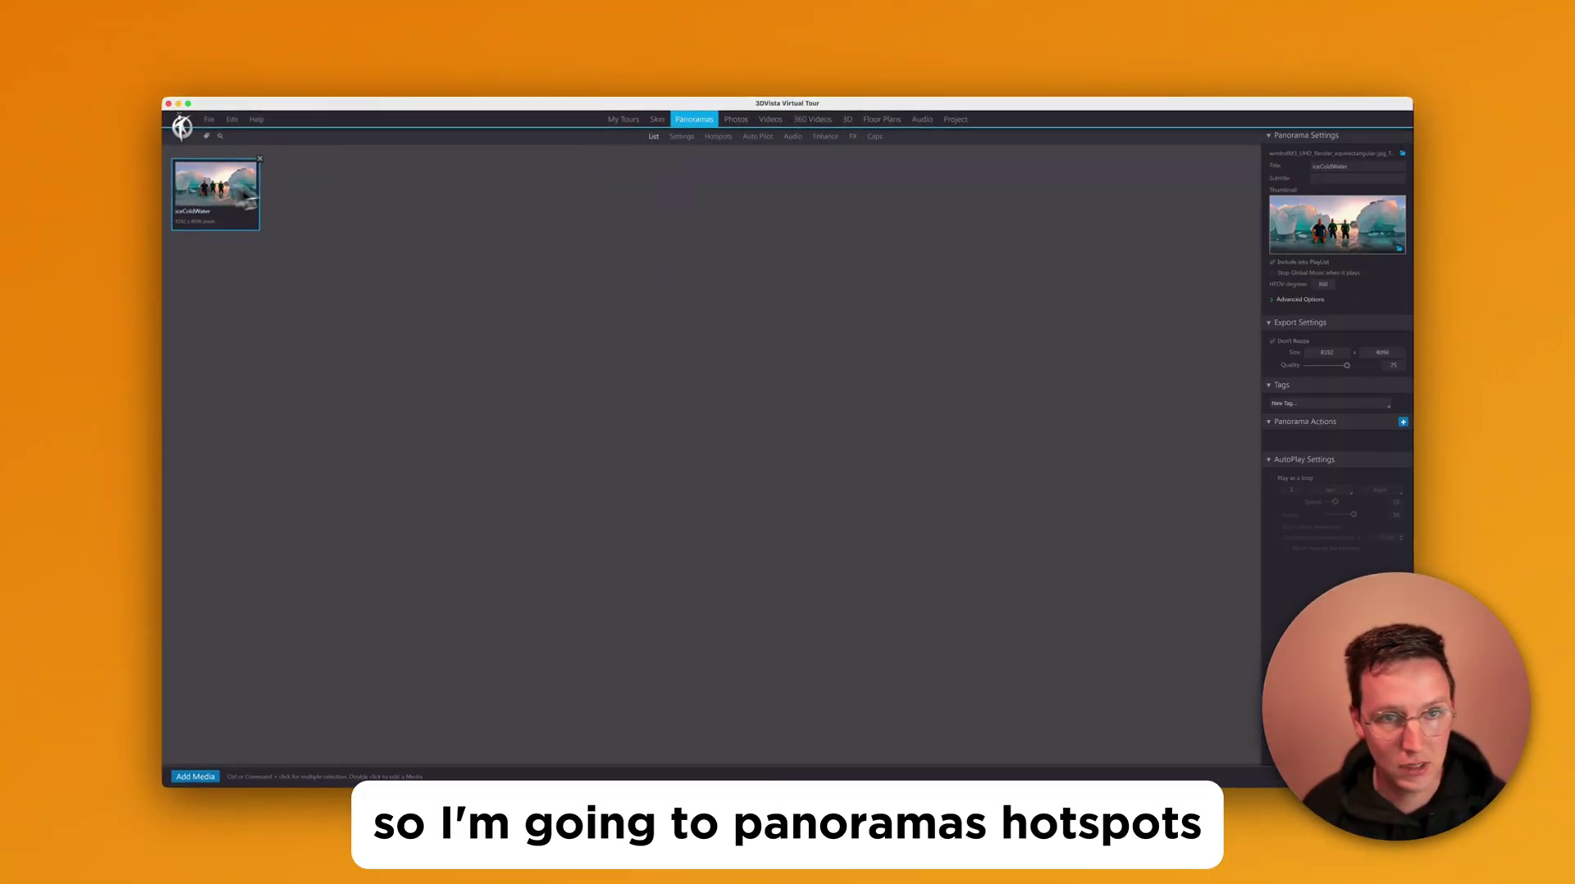
{"action": "left_click", "coordinate": [718, 137]}
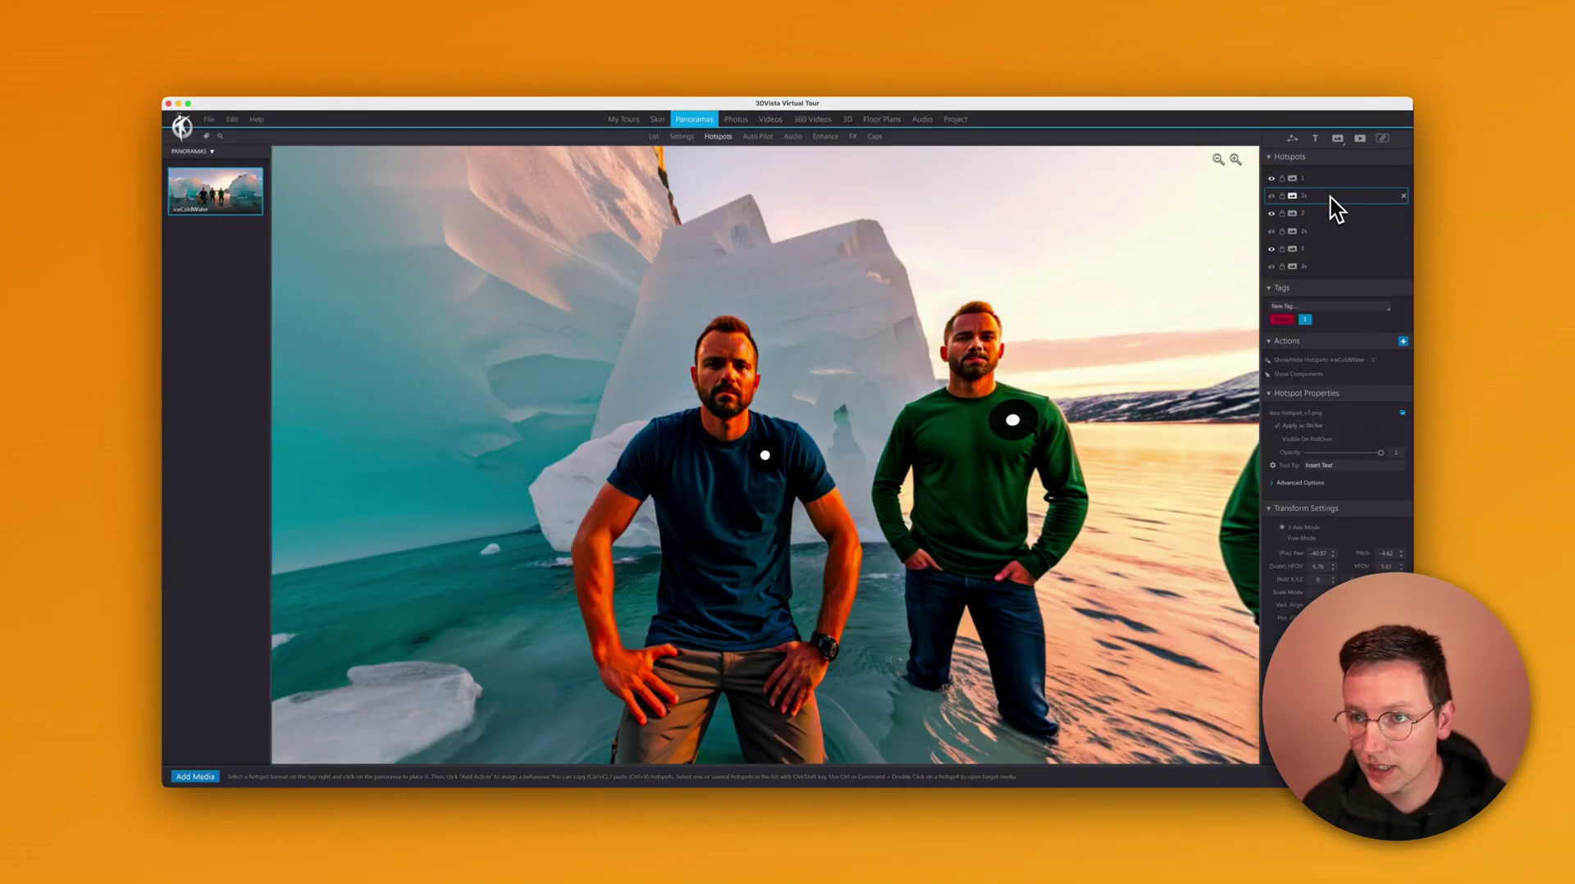
{"action": "left_click", "coordinate": [1307, 180]}
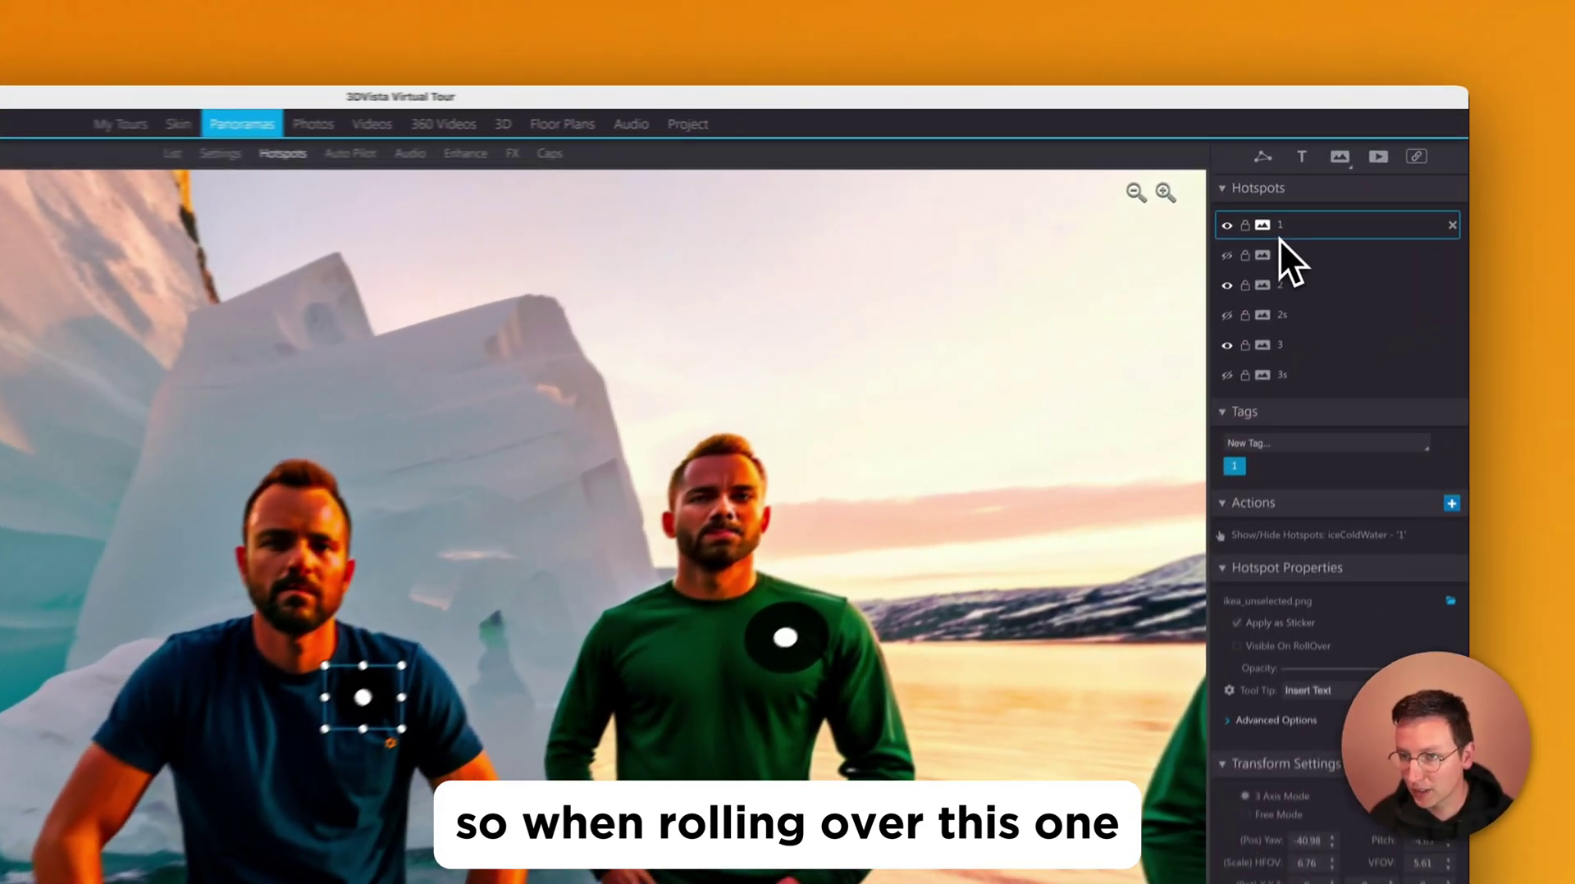
{"action": "left_click", "coordinate": [1228, 232]}
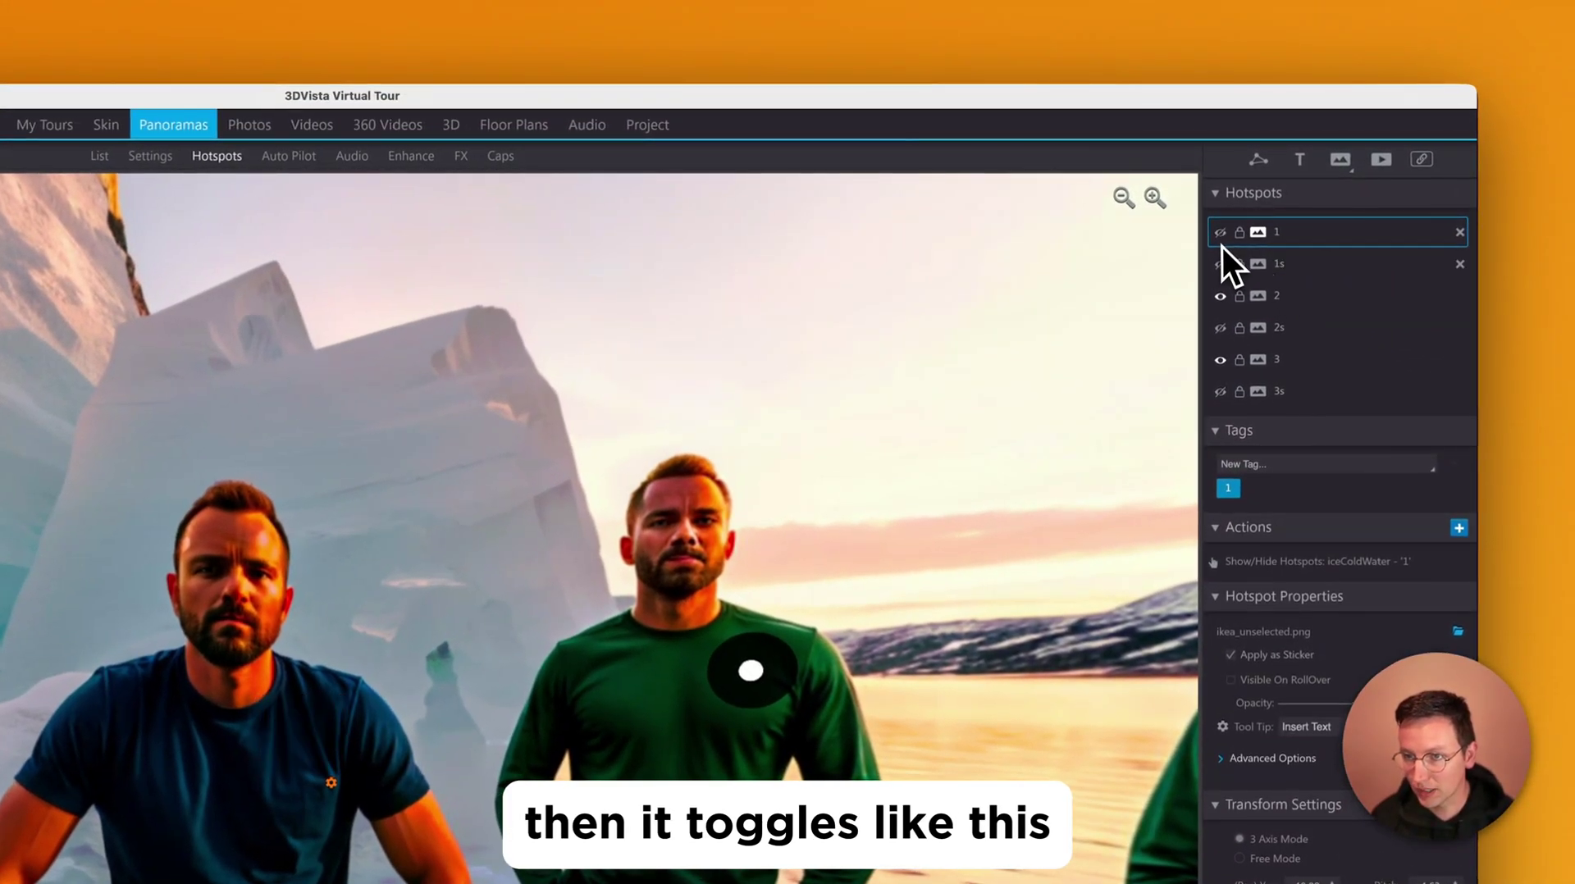
{"action": "left_click", "coordinate": [1228, 264]}
{"action": "left_click", "coordinate": [1221, 264]}
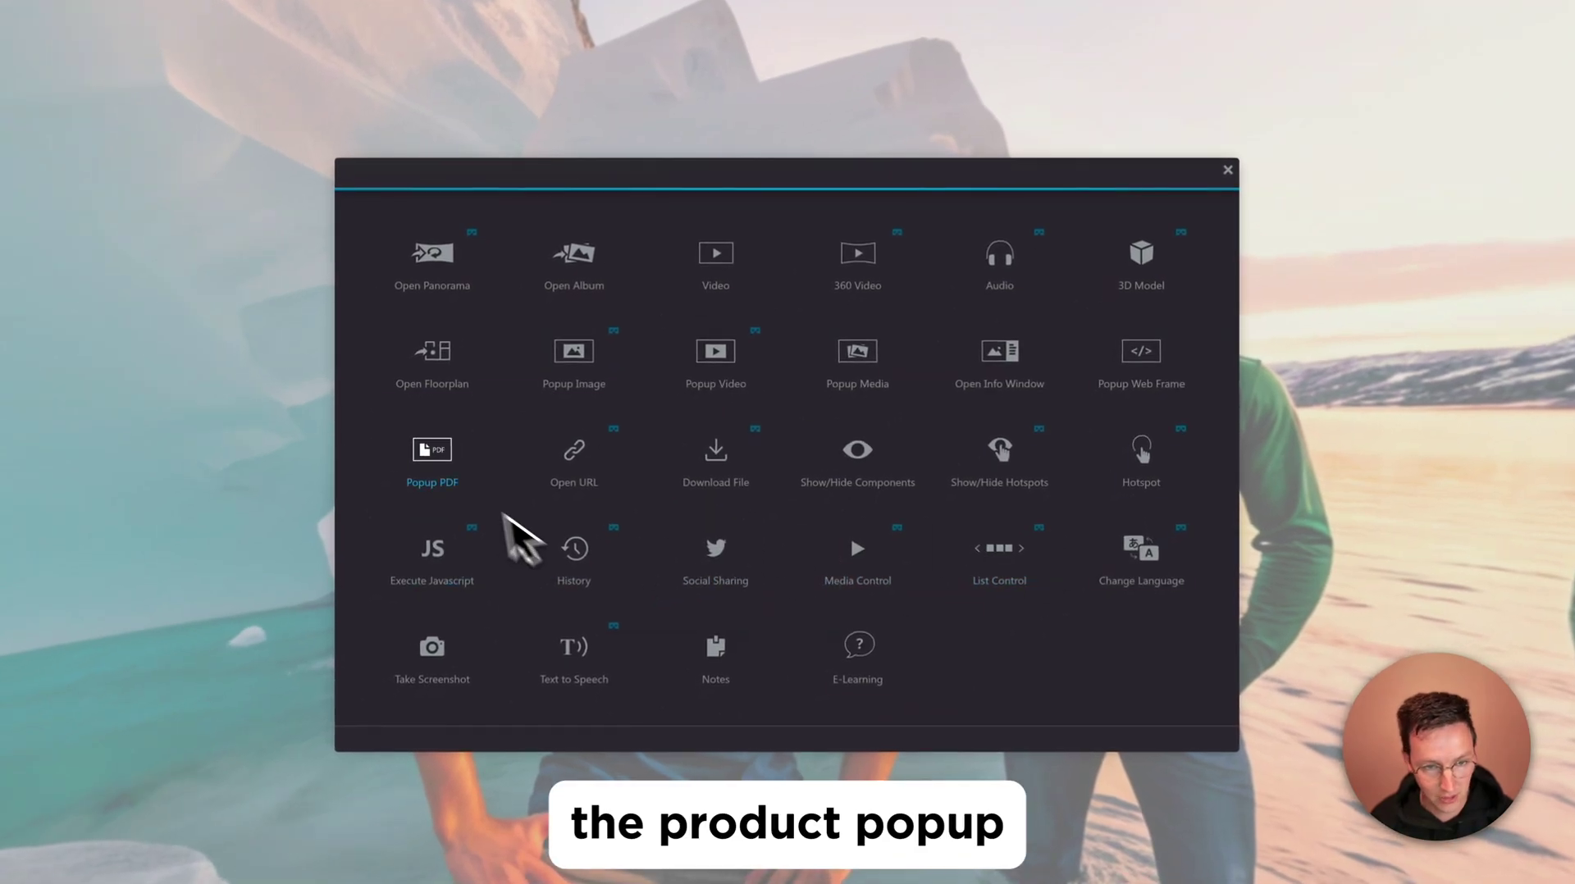
Add an Execute Javascript action running openRecord(1,"ID") to hotspot 1s
{"action": "left_click", "coordinate": [457, 530]}
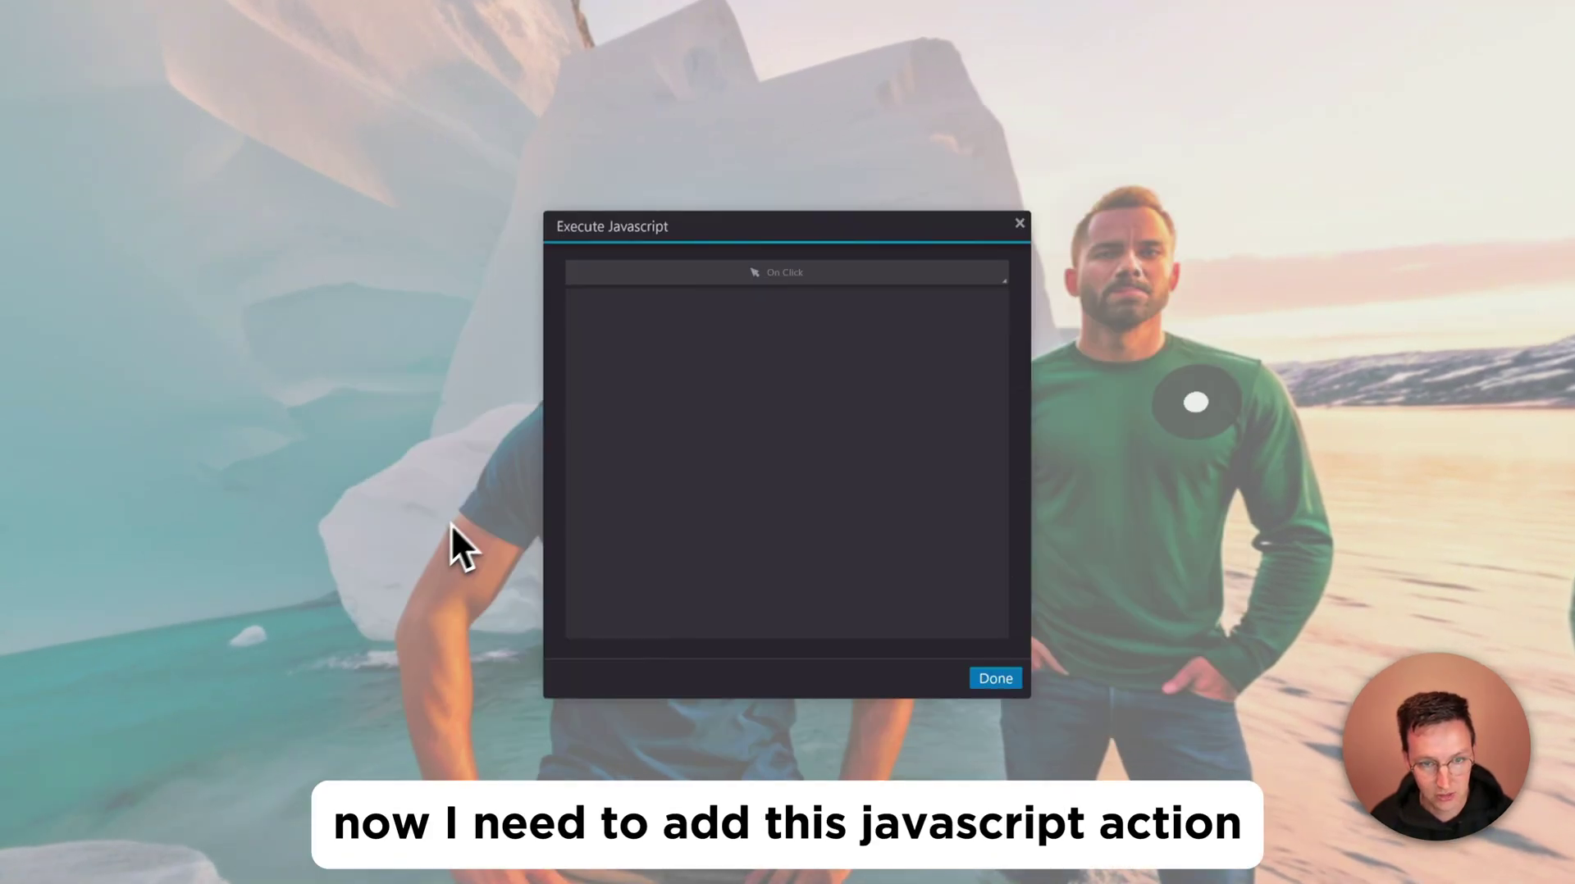
{"action": "left_click", "coordinate": [675, 355]}
{"action": "type", "text": "window.BlazeCreators_skinCMS.openRecord(,\"ID\");"}
{"action": "key", "text": "Left"}
{"action": "key", "text": "Left"}
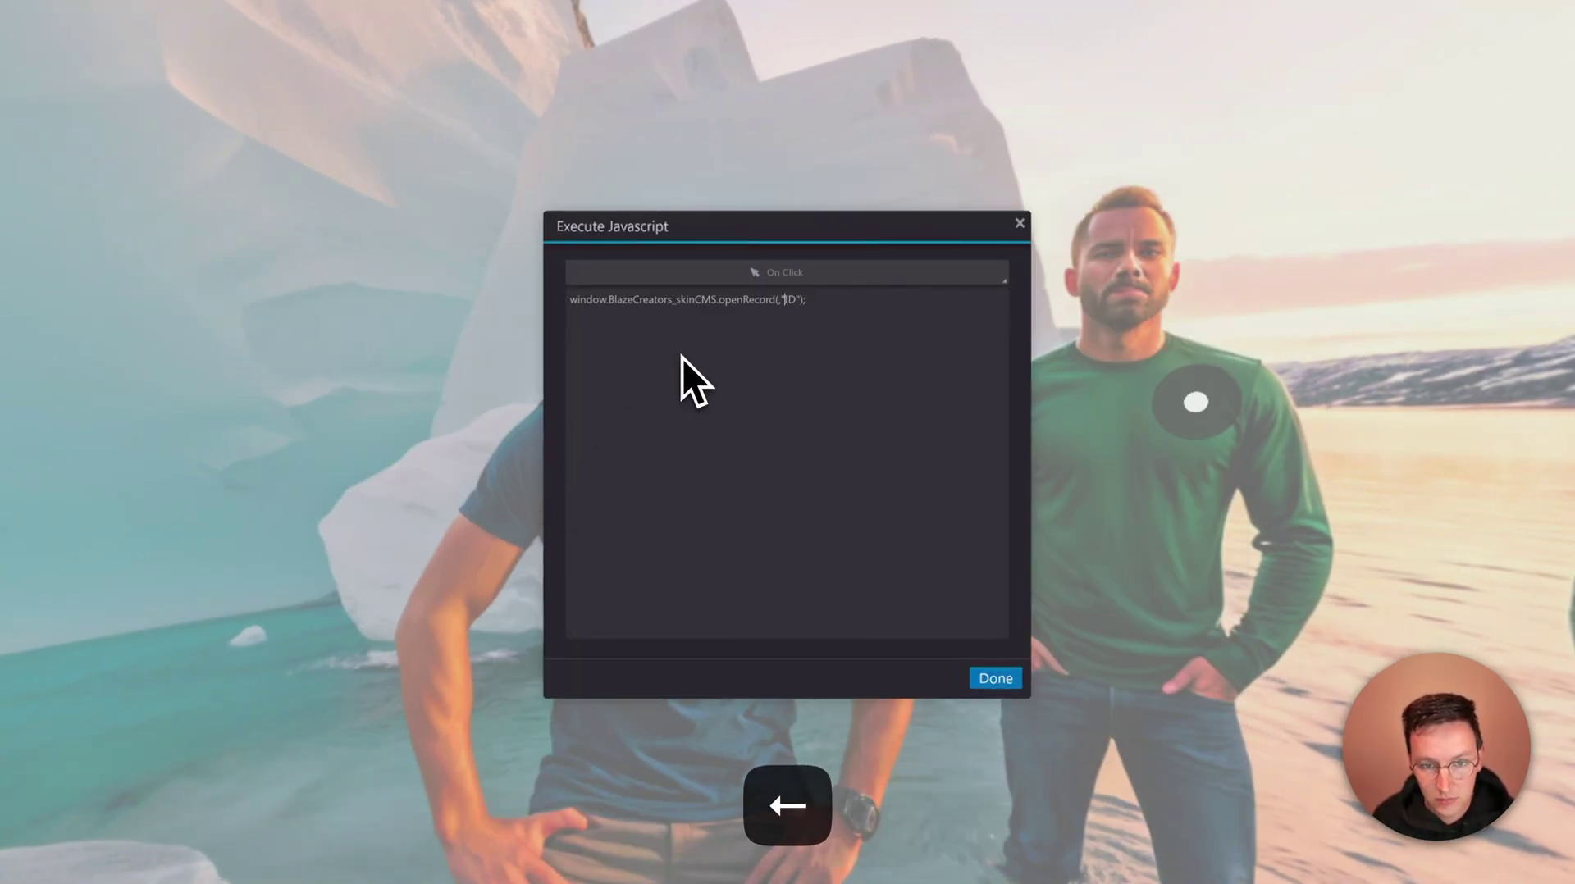
{"action": "key", "text": "Left"}
{"action": "key", "text": "Left"}
{"action": "type", "text": "1"}
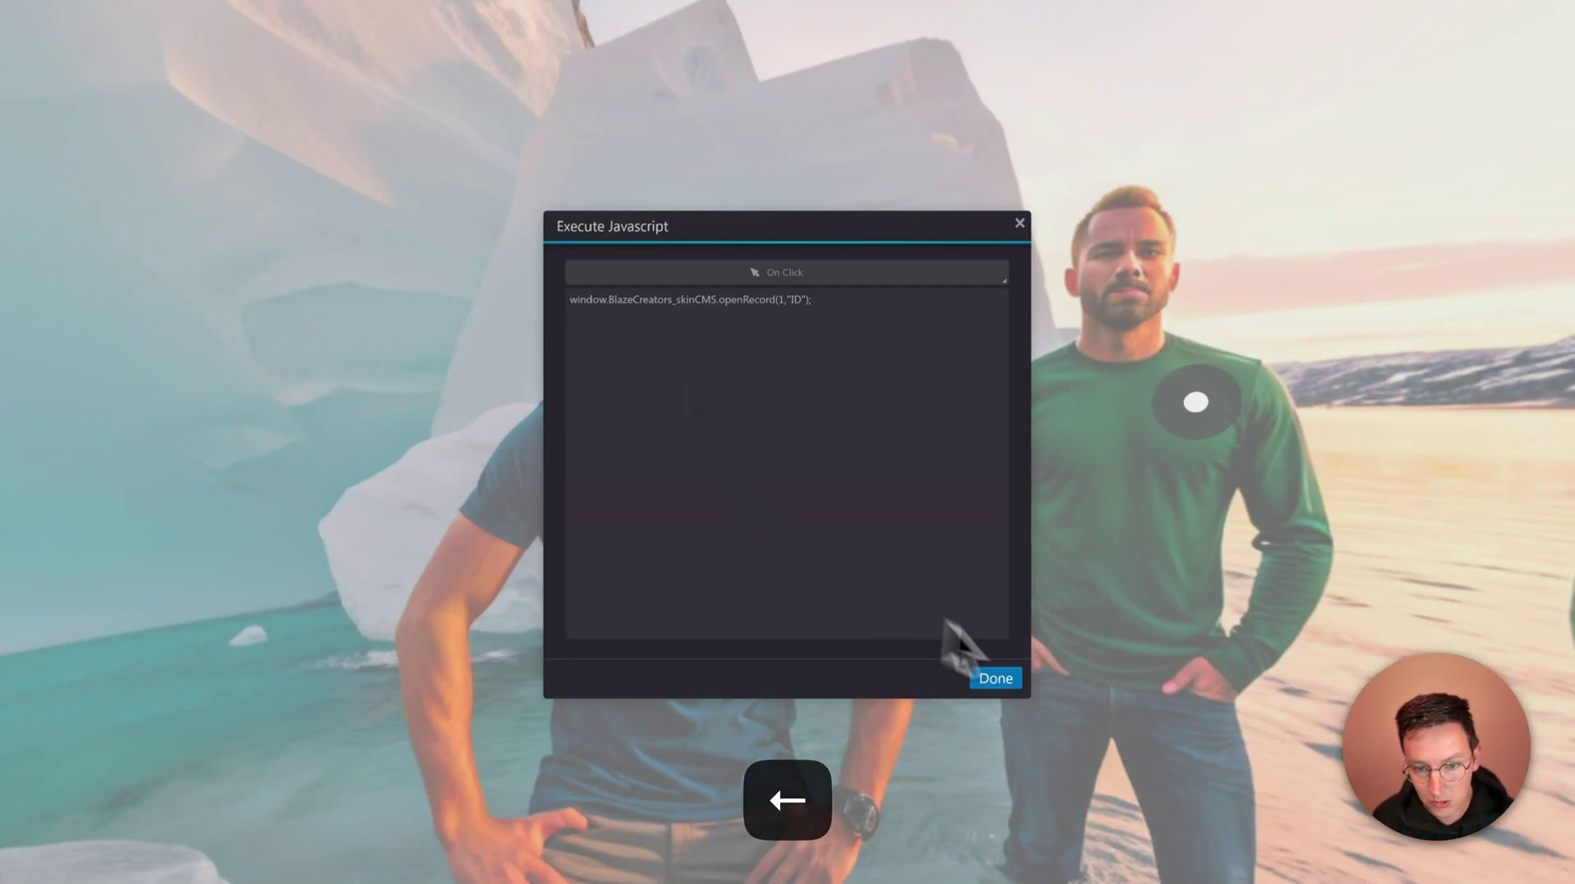
{"action": "left_click", "coordinate": [987, 679]}
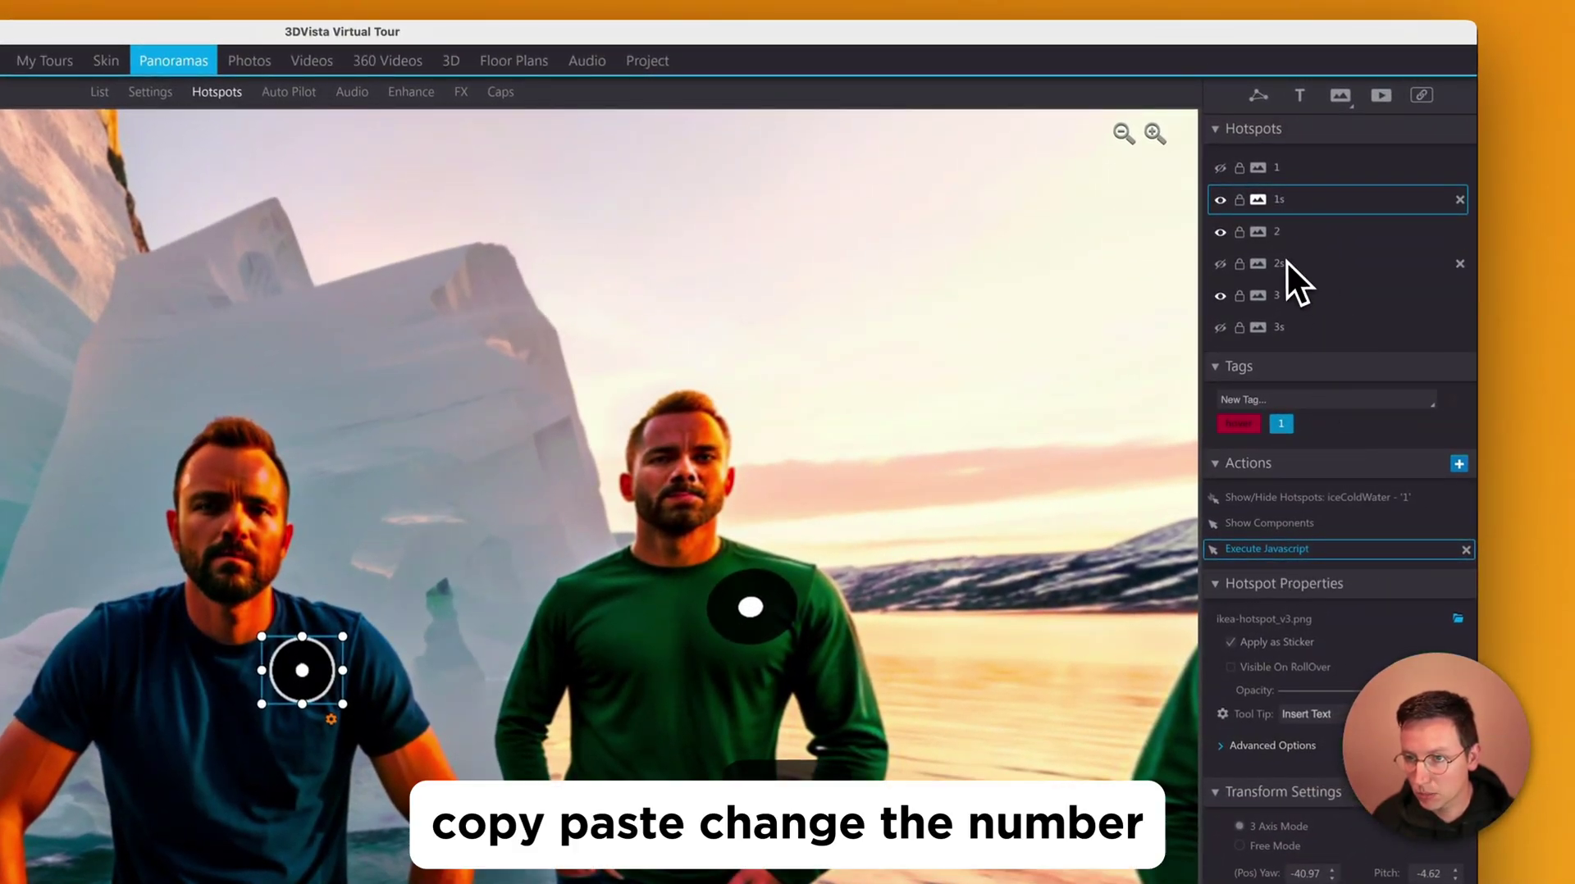
Edit and confirm the openRecord JavaScript action script on hotspot 2s
{"action": "left_click", "coordinate": [1289, 263]}
{"action": "left_click", "coordinate": [1267, 548]}
{"action": "double_click", "coordinate": [1267, 549]}
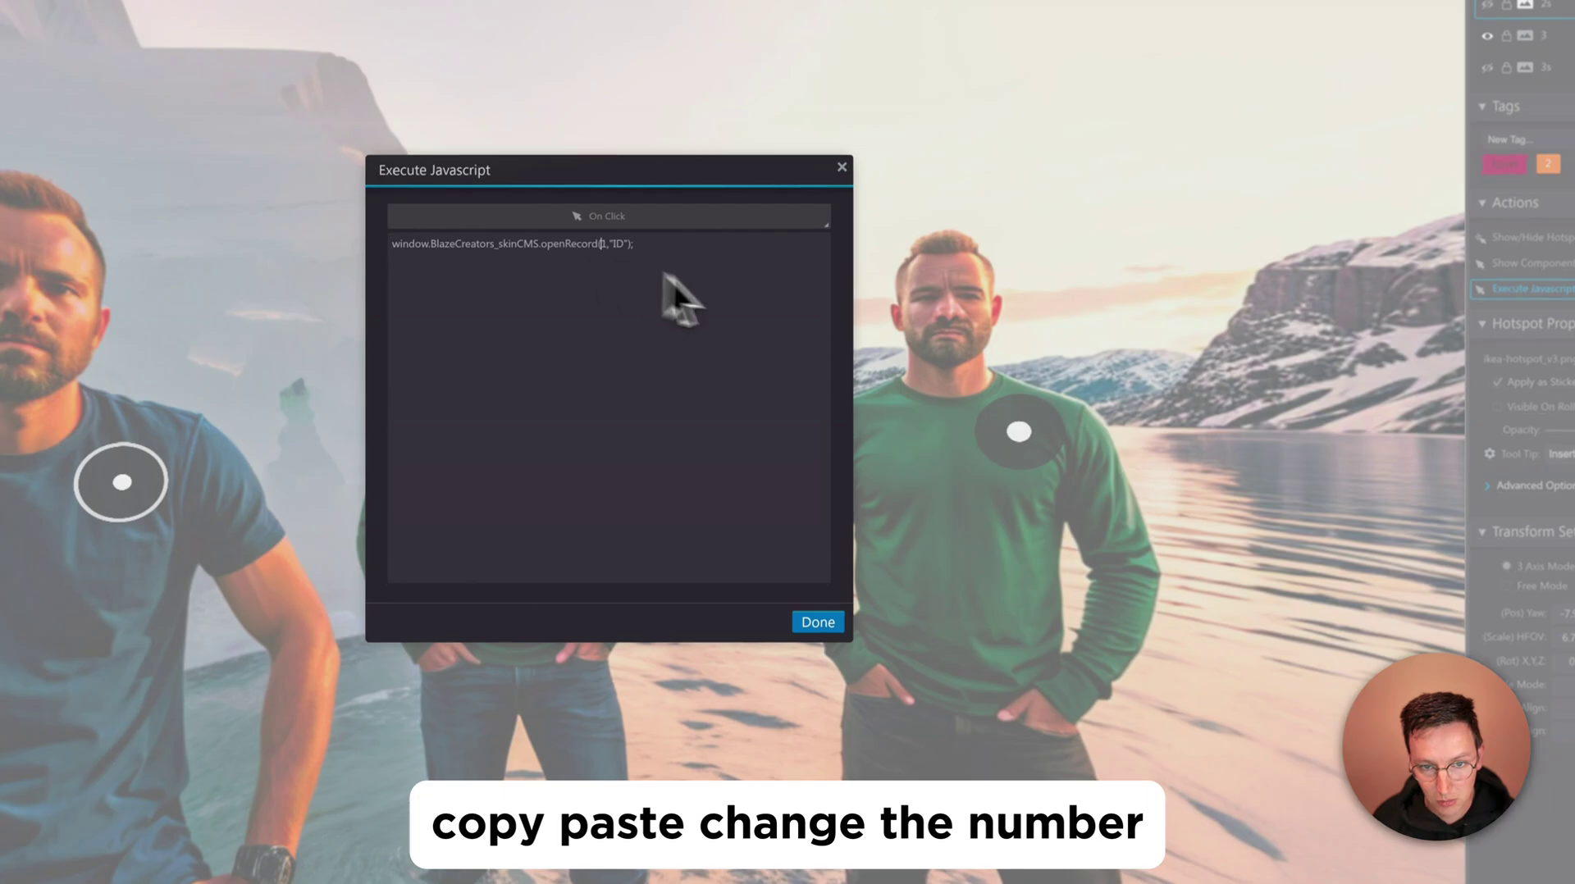
{"action": "left_click", "coordinate": [818, 622]}
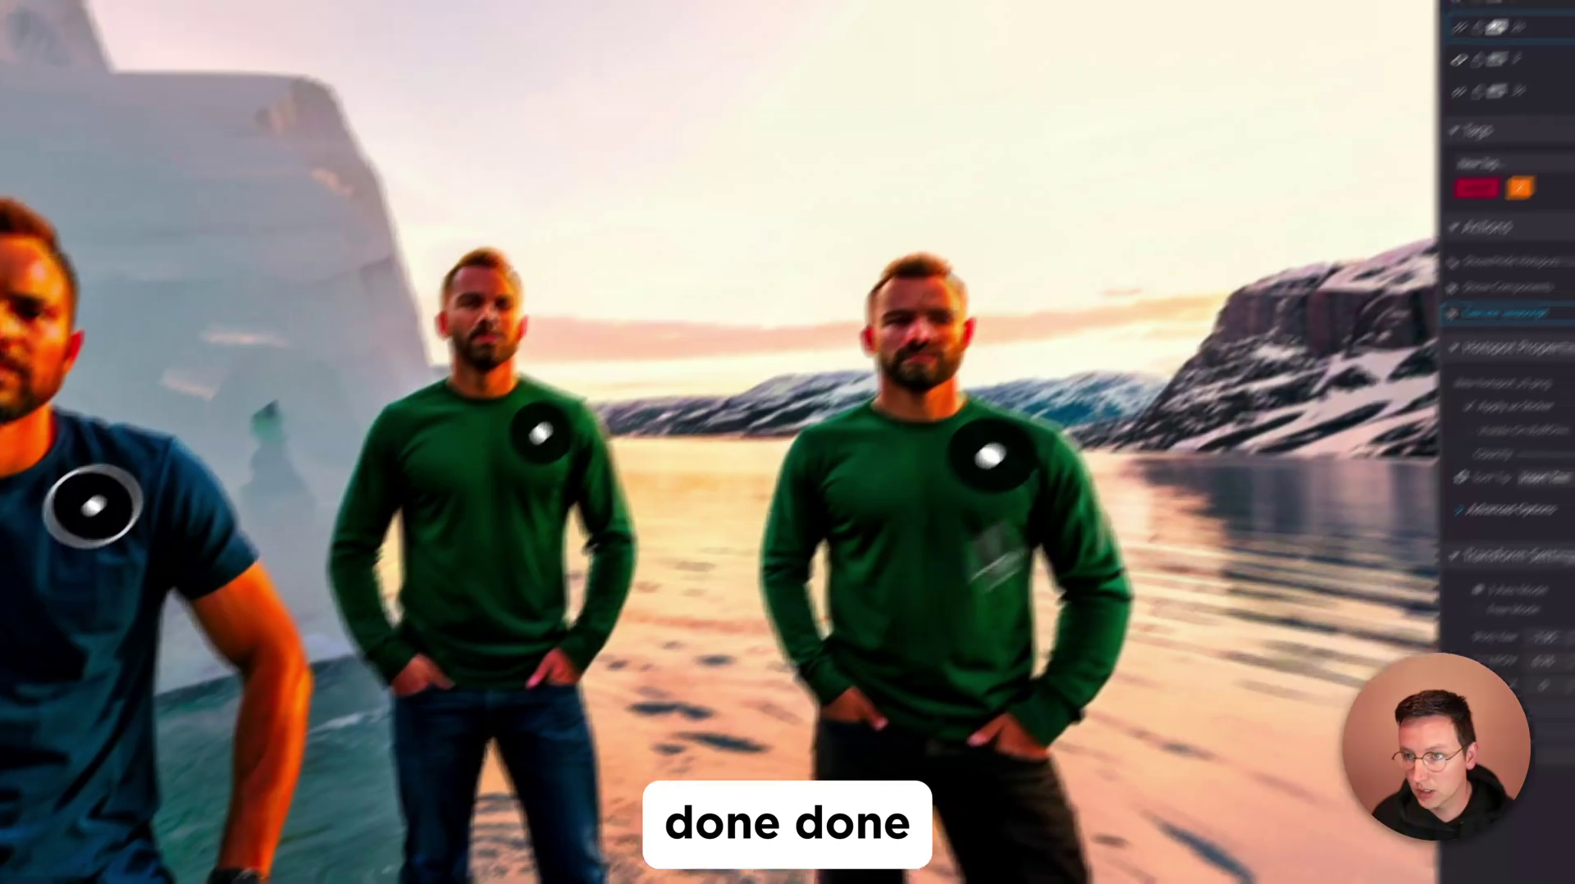
Paste the openRecord JavaScript action onto hotspot 3s and change its record number
{"action": "left_click", "coordinate": [1343, 267]}
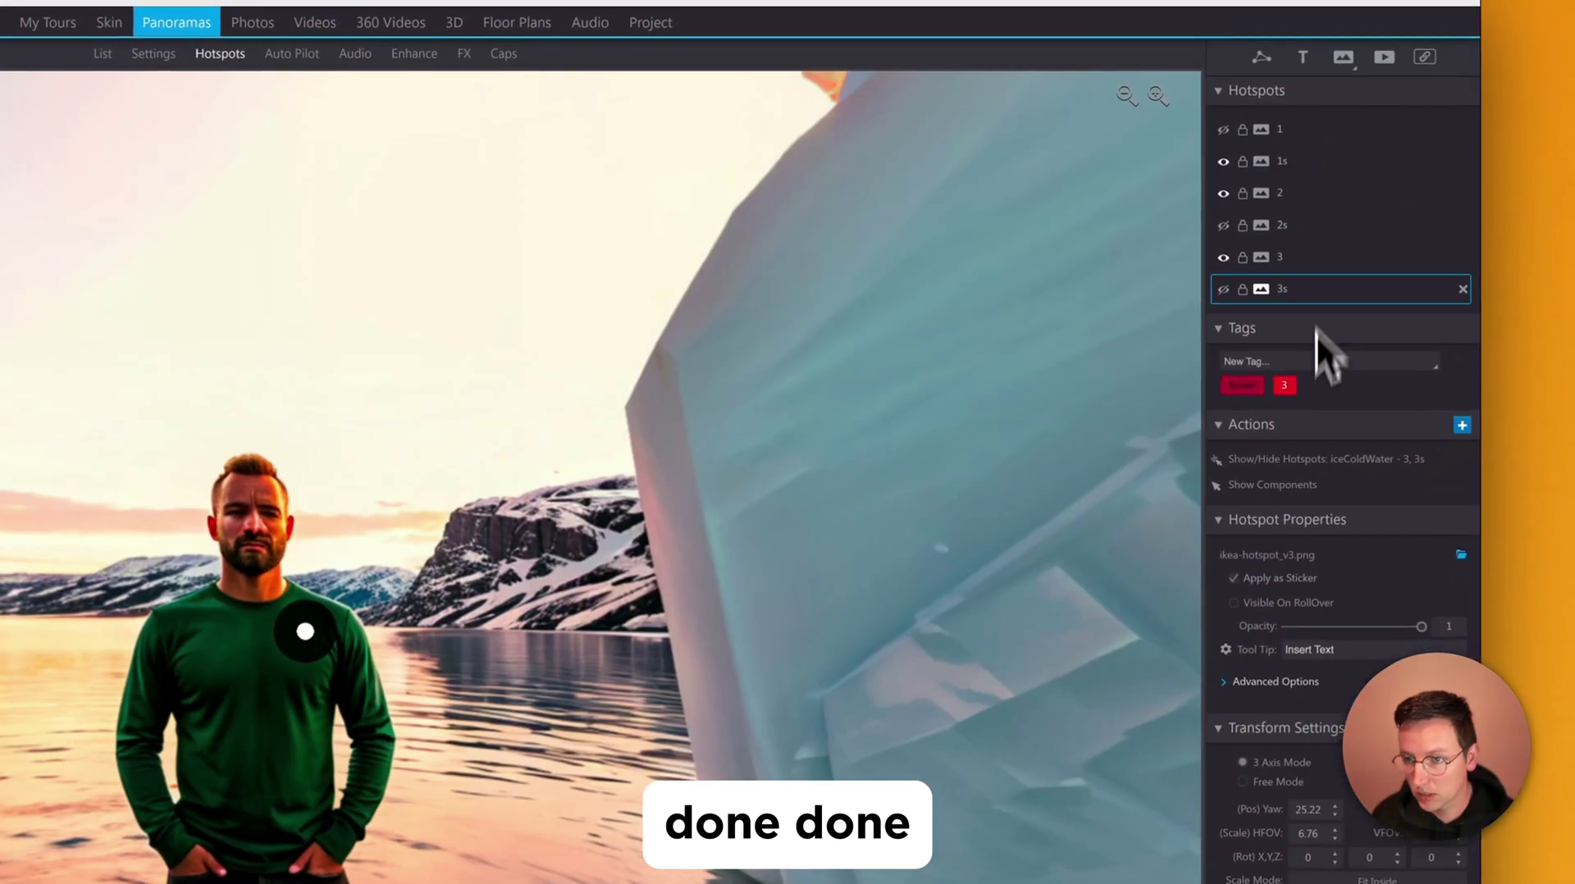
{"action": "key", "text": "super+v"}
{"action": "double_click", "coordinate": [1261, 516]}
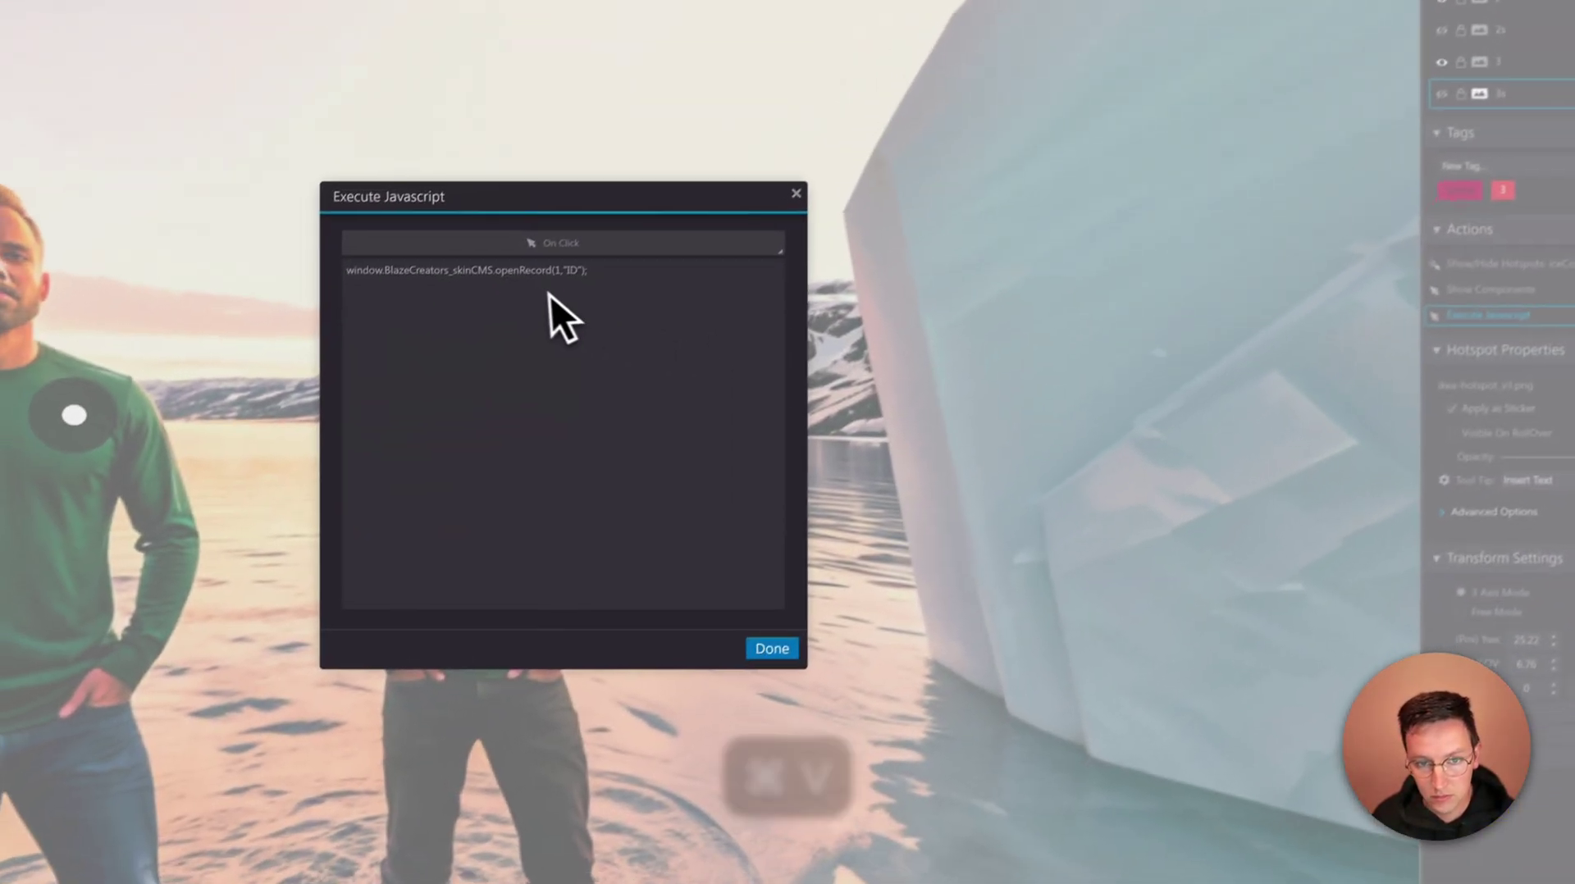
{"action": "double_click", "coordinate": [341, 468]}
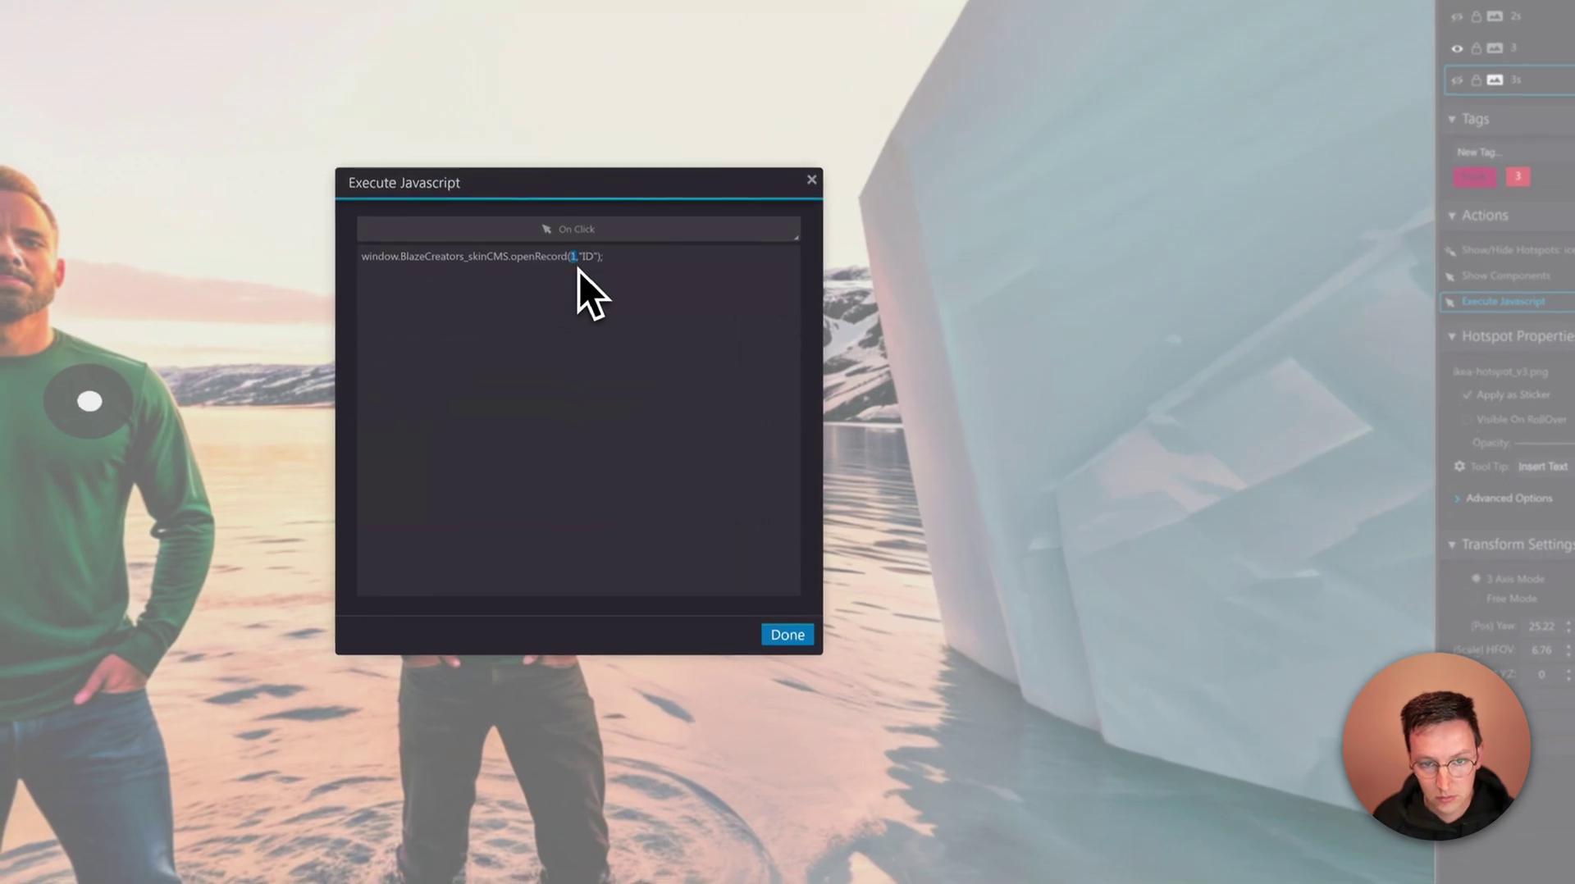
{"action": "type", "text": "2"}
{"action": "left_click", "coordinate": [772, 639]}
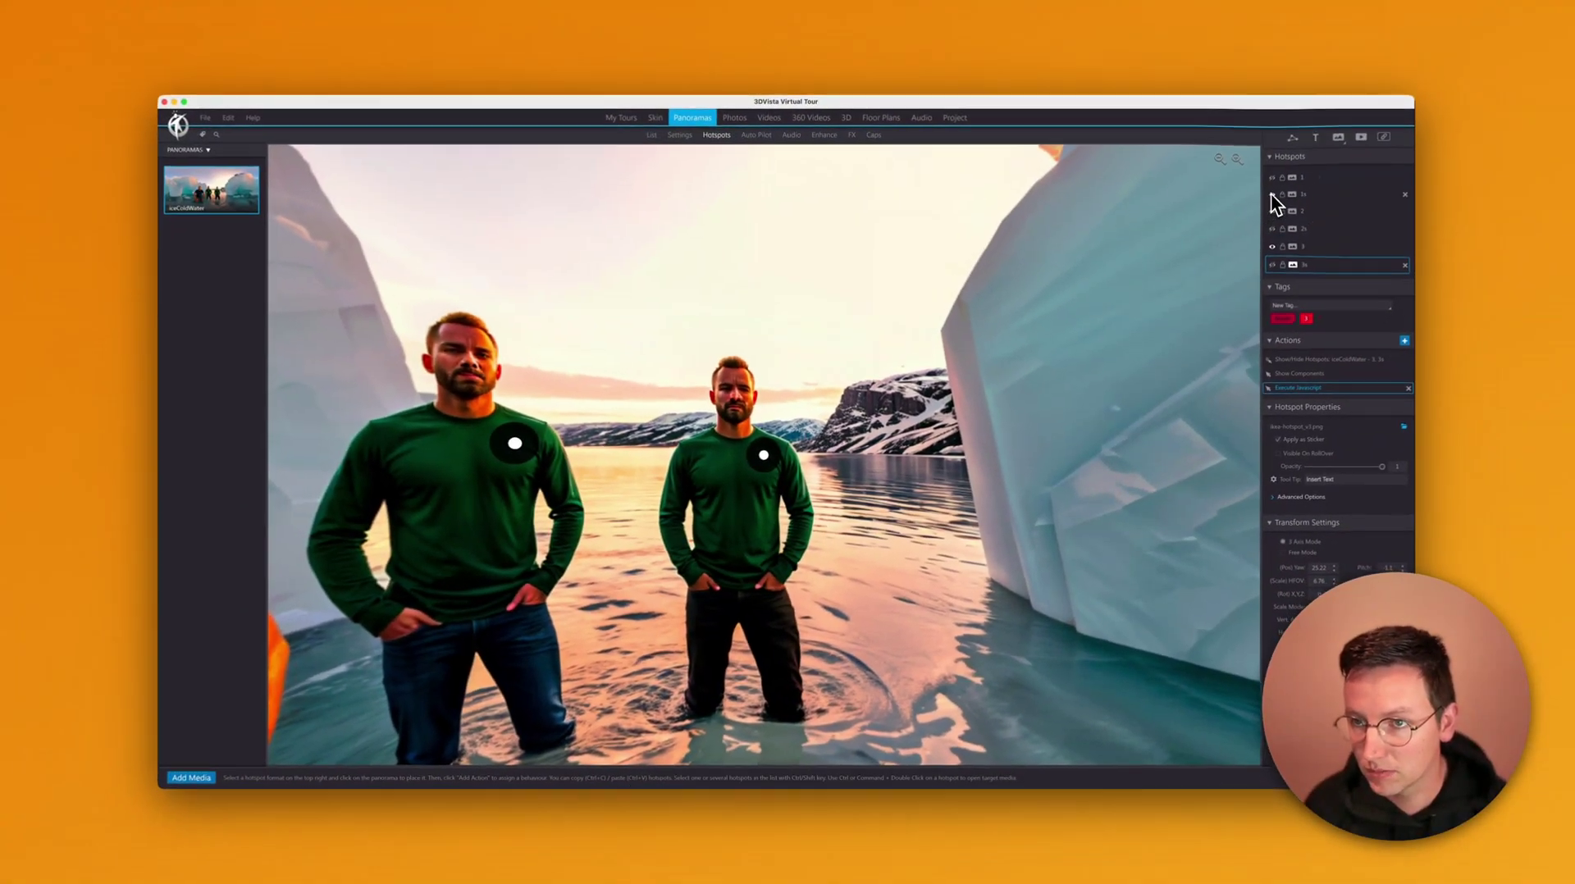
{"action": "left_click", "coordinate": [1347, 58]}
{"action": "left_click", "coordinate": [1141, 683]}
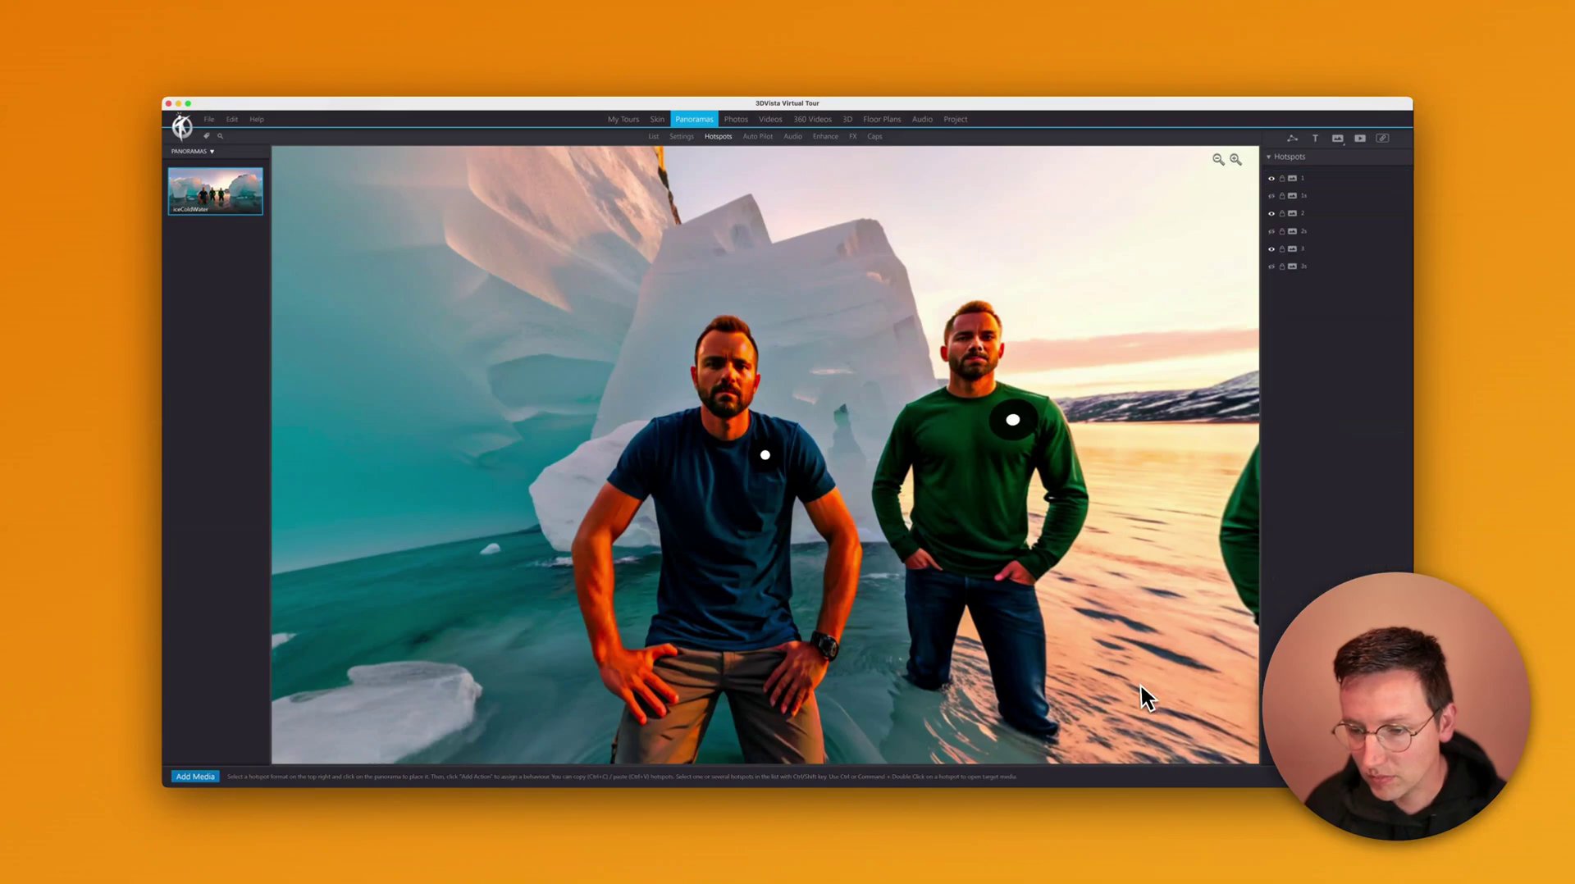
Preview the tour and open the Alchemy Hoodie store page from its hotspot popup
{"action": "key", "text": "super+p"}
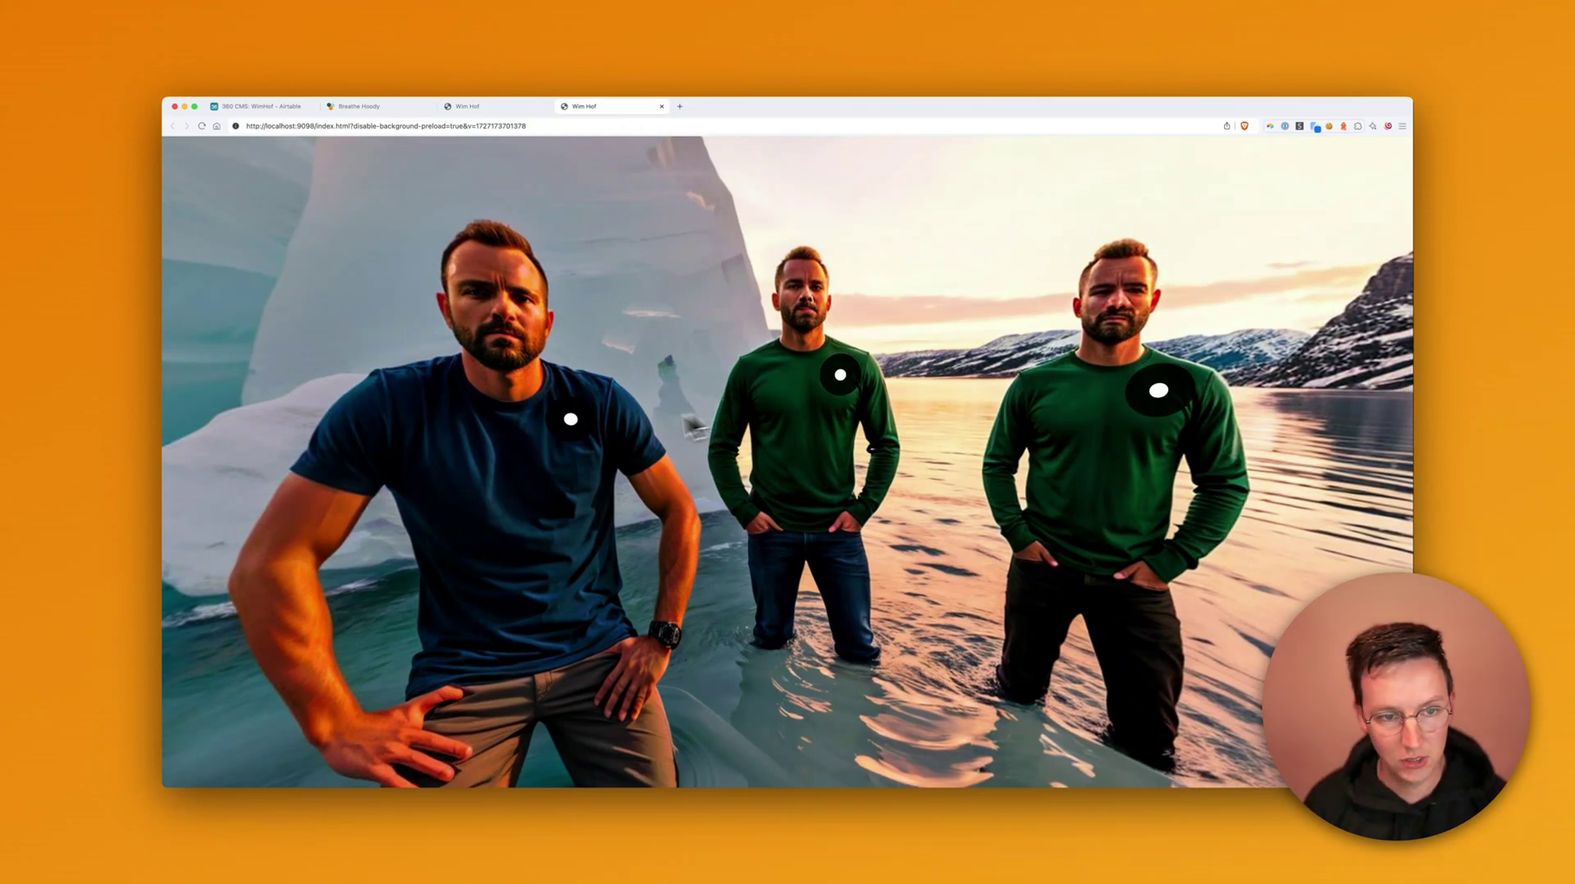
{"action": "left_click", "coordinate": [579, 422]}
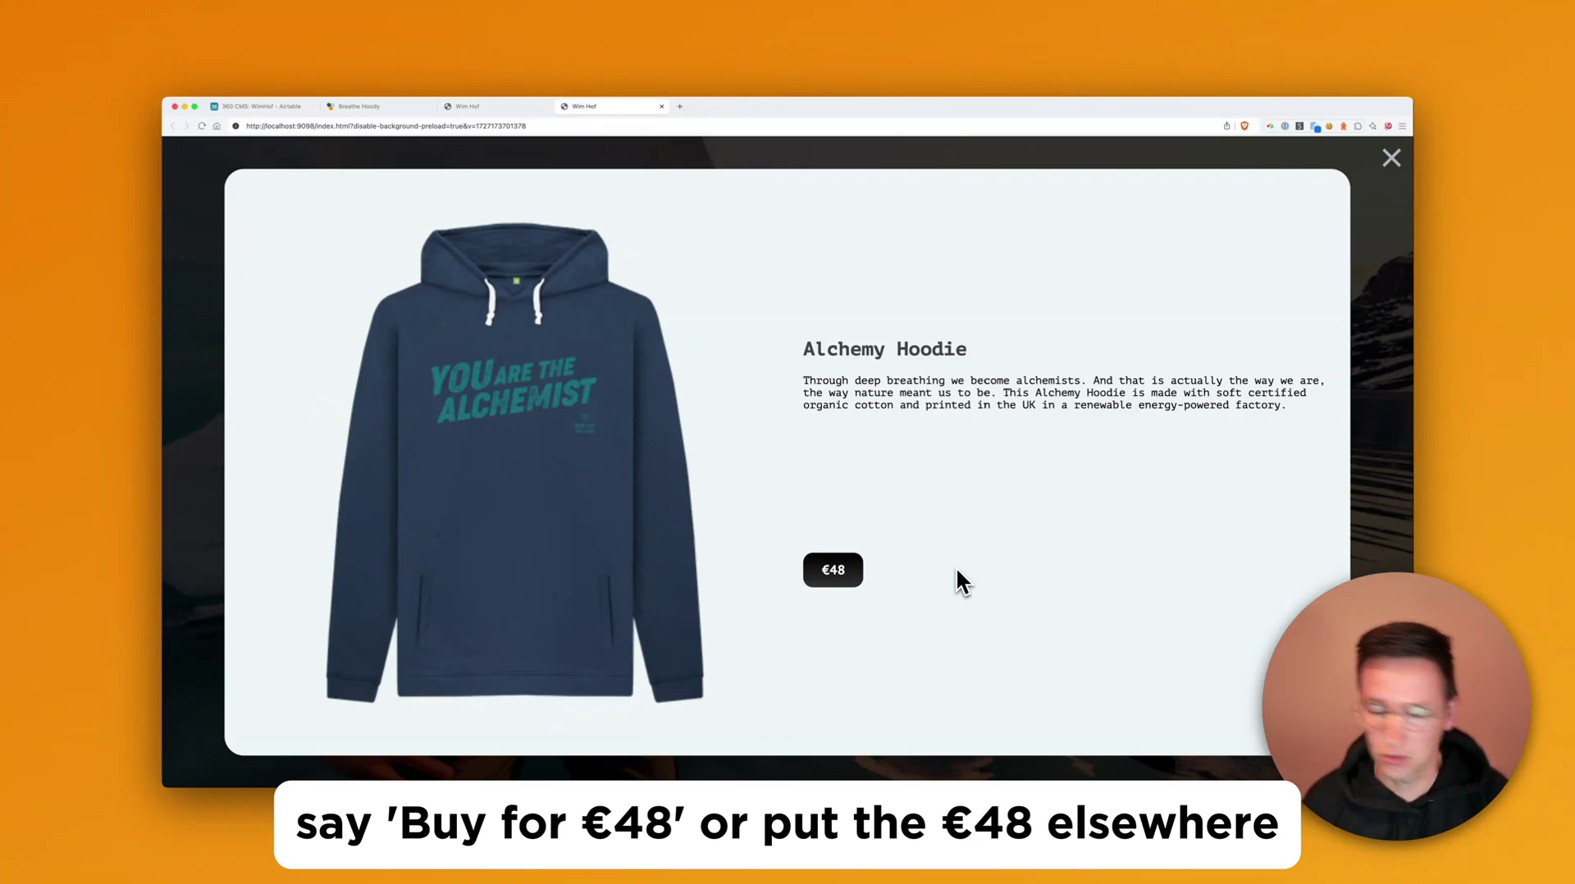
{"action": "left_click", "coordinate": [835, 570]}
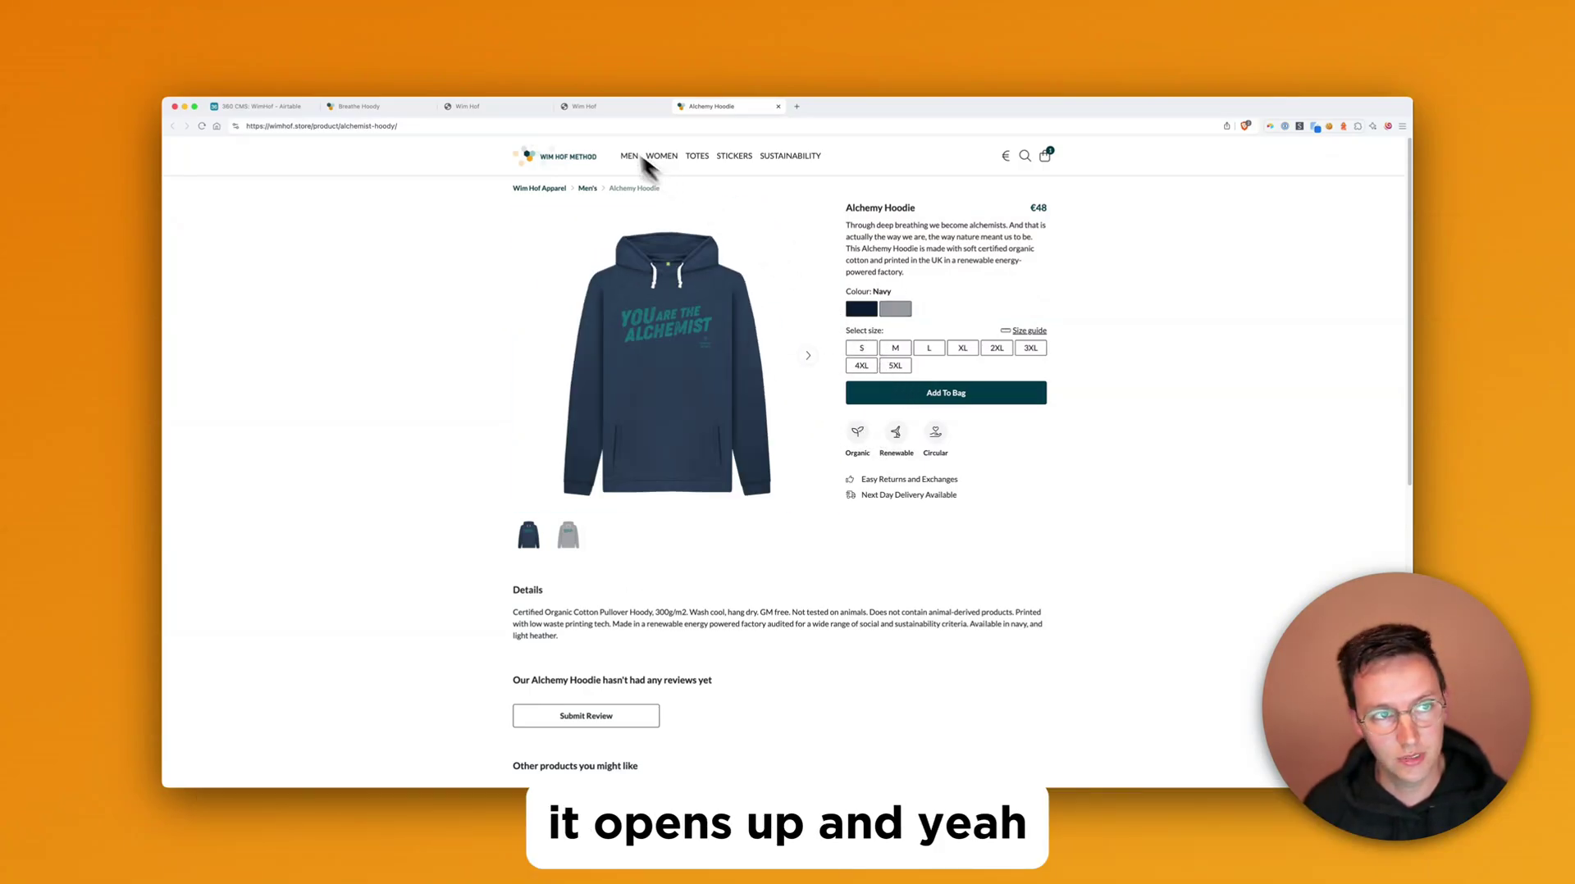
{"action": "left_click", "coordinate": [592, 108]}
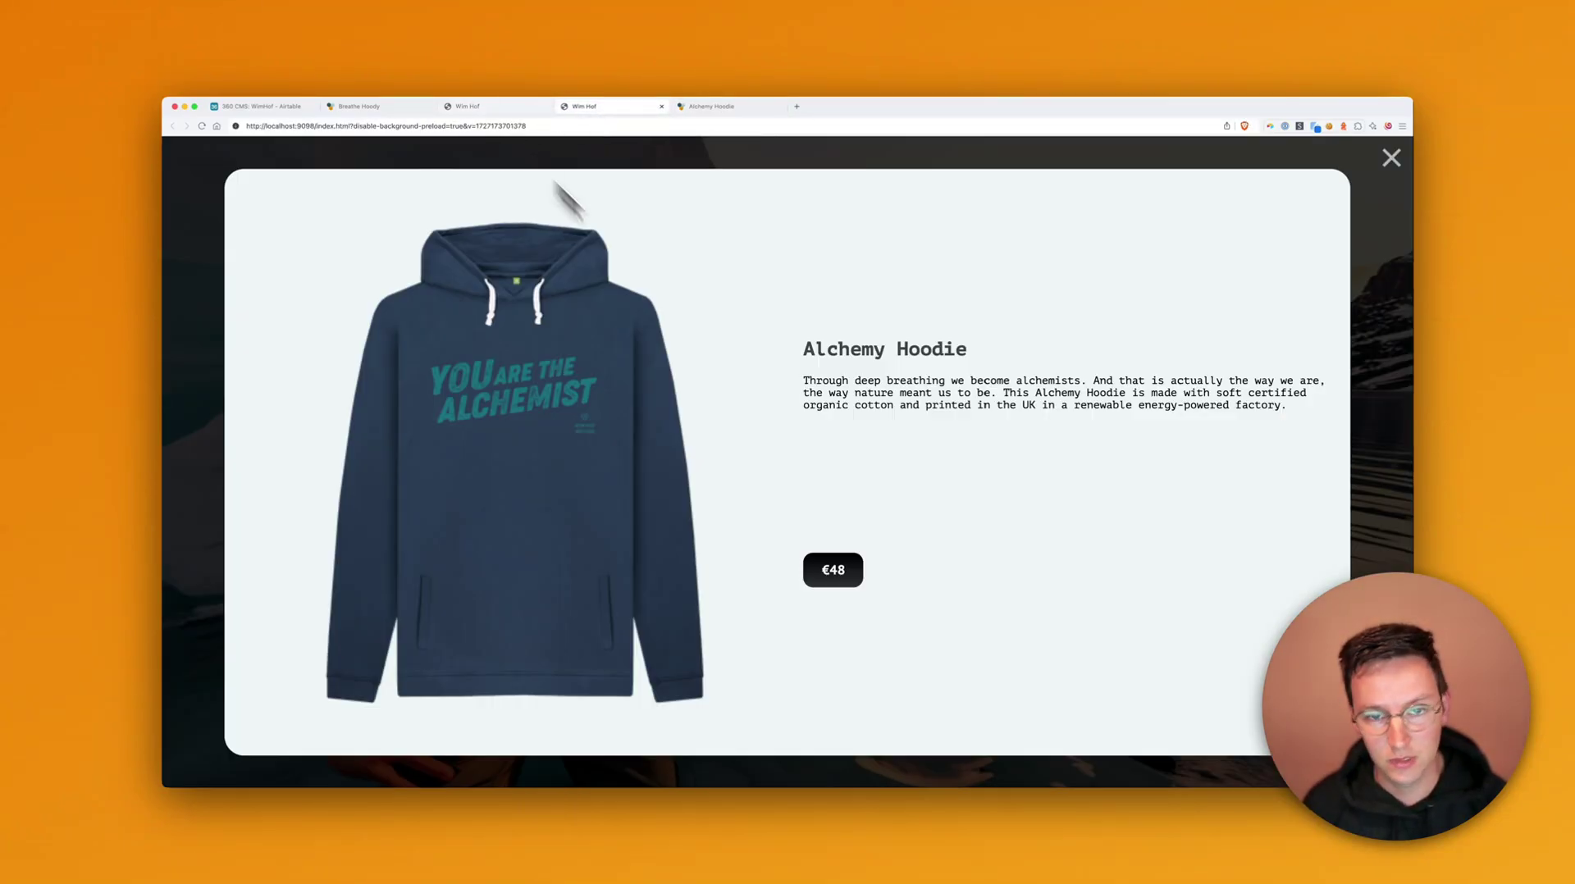
{"action": "key", "text": "Escape"}
Open the Love T-shirt and Get High T-shirt store pages from their hotspot popups
{"action": "left_click", "coordinate": [861, 376]}
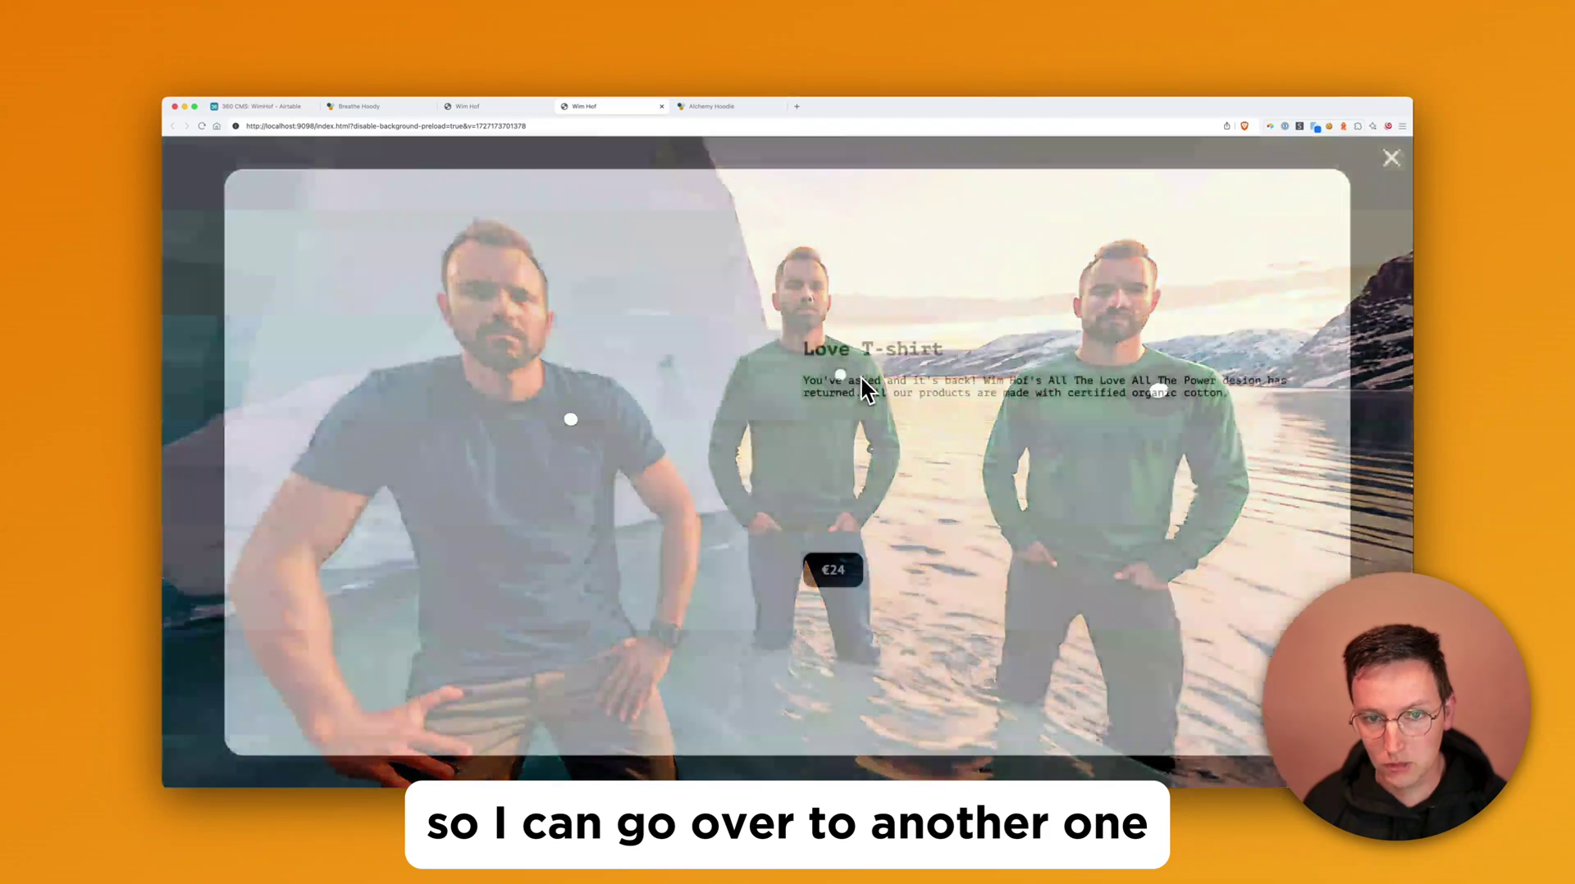
{"action": "left_click", "coordinate": [829, 578]}
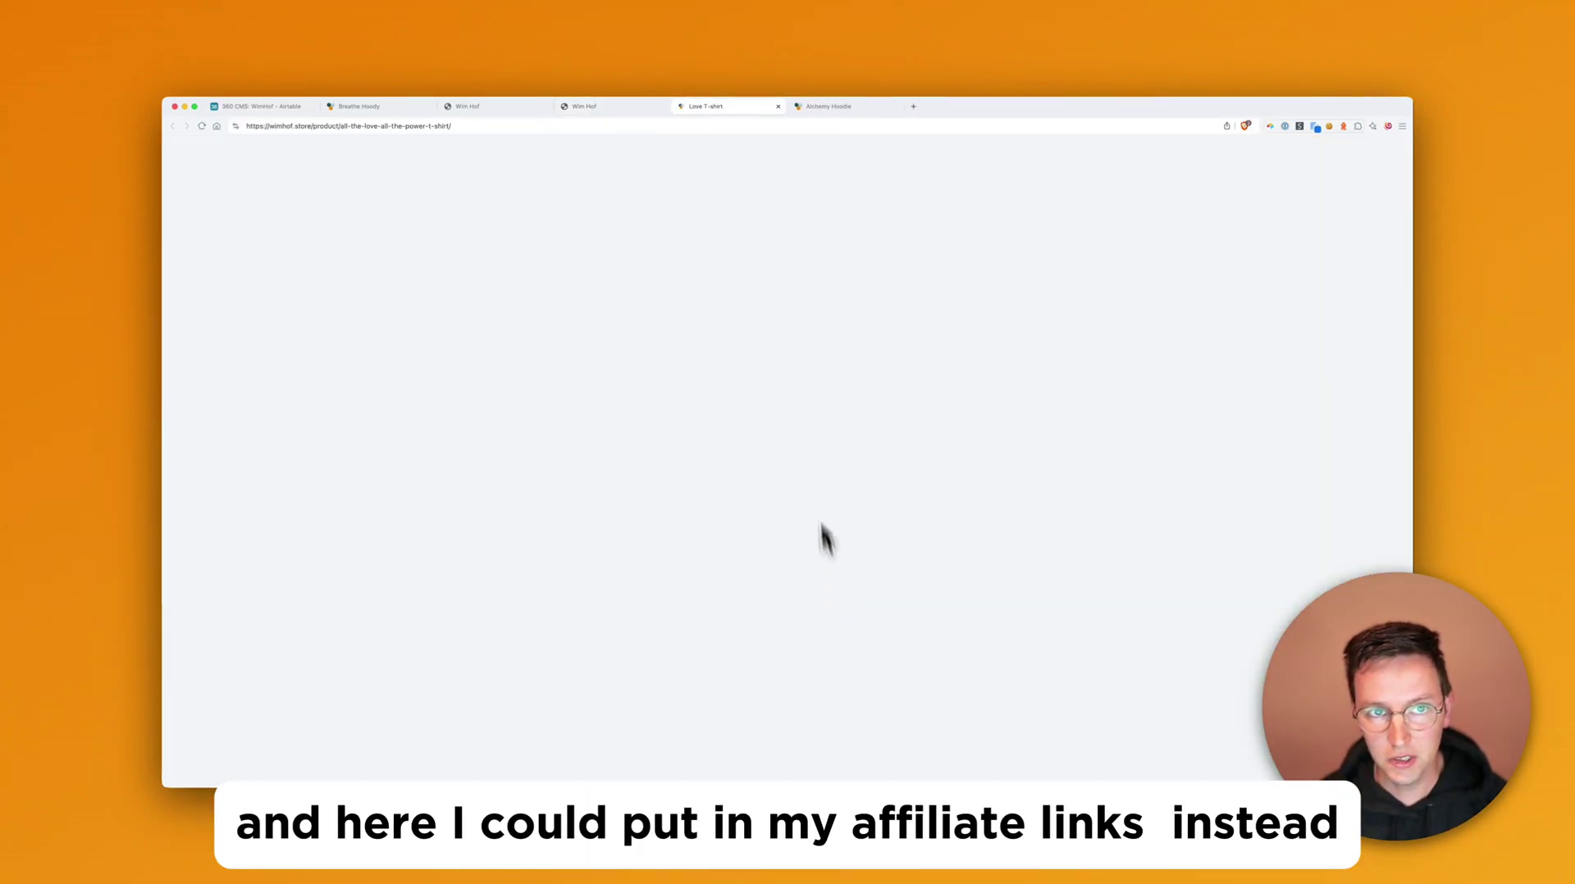
{"action": "left_click", "coordinate": [590, 105]}
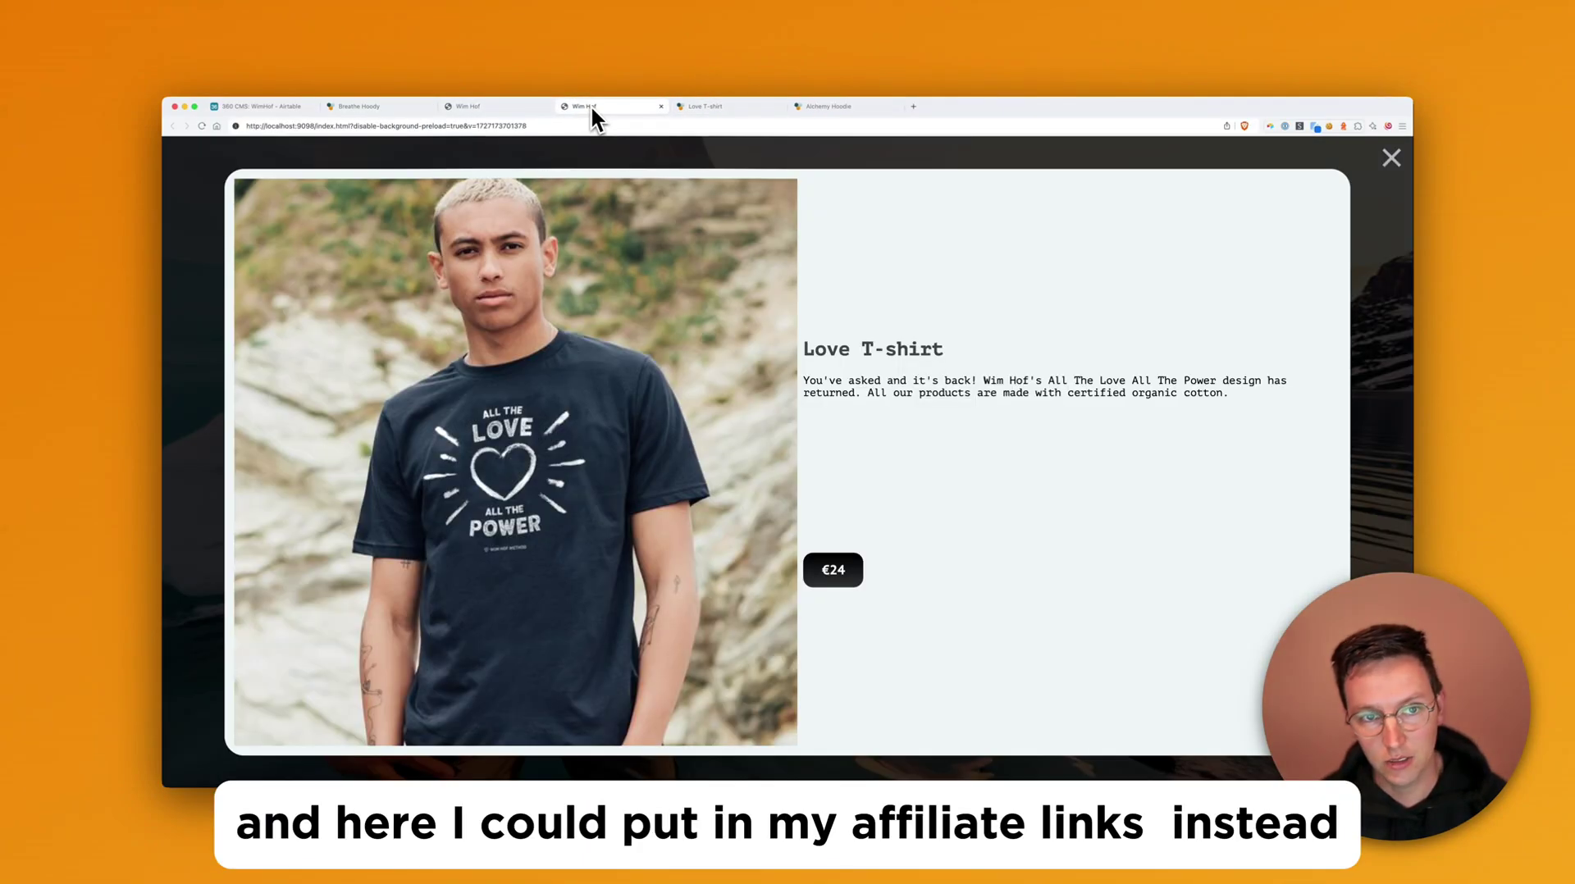
{"action": "key", "text": "Escape"}
{"action": "left_click", "coordinate": [1178, 391]}
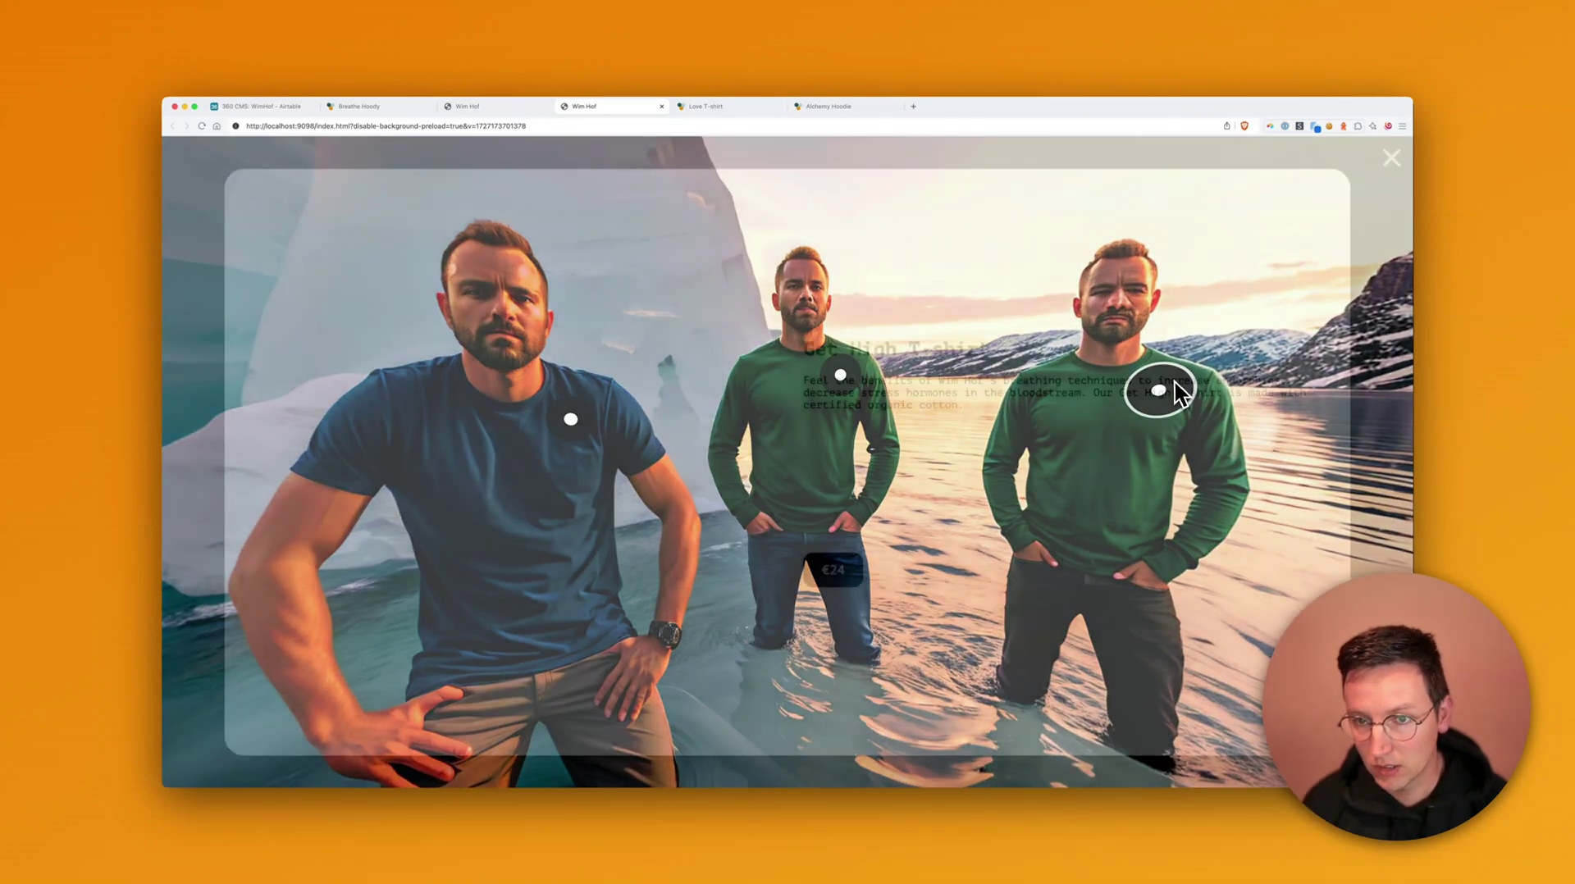
{"action": "left_click", "coordinate": [834, 570]}
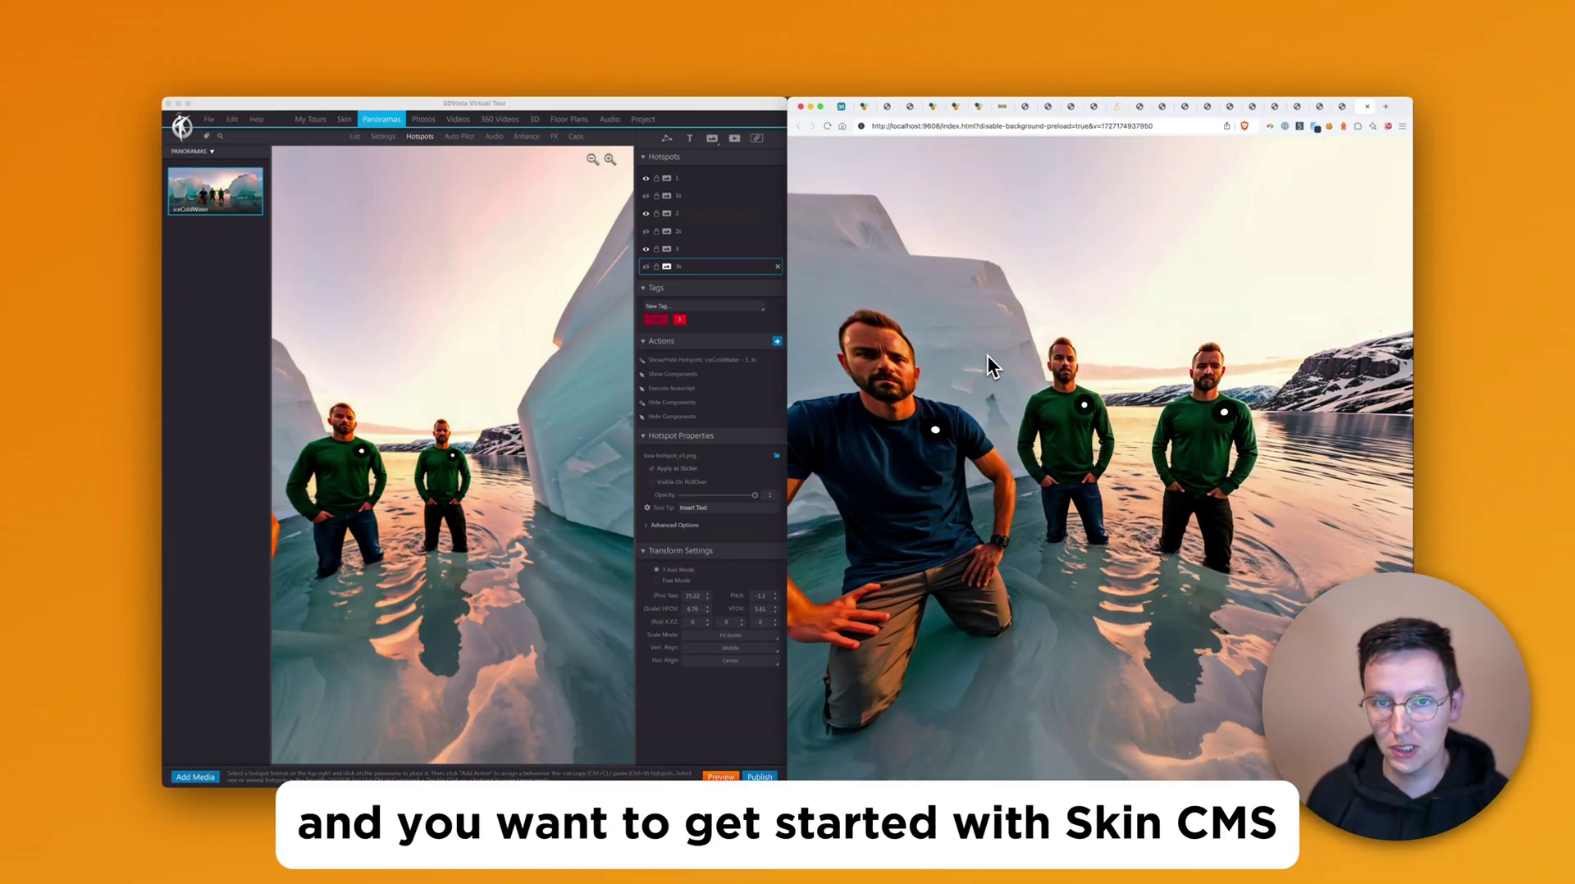
Pan the browser preview panorama to reveal more of the iceberg
{"action": "left_click_drag", "start_coordinate": [995, 365], "coordinate": [1072, 348]}
Open skincms.com/pricing in a new tab, then rotate the editor panorama to show all three men
{"action": "key", "text": "super+t"}
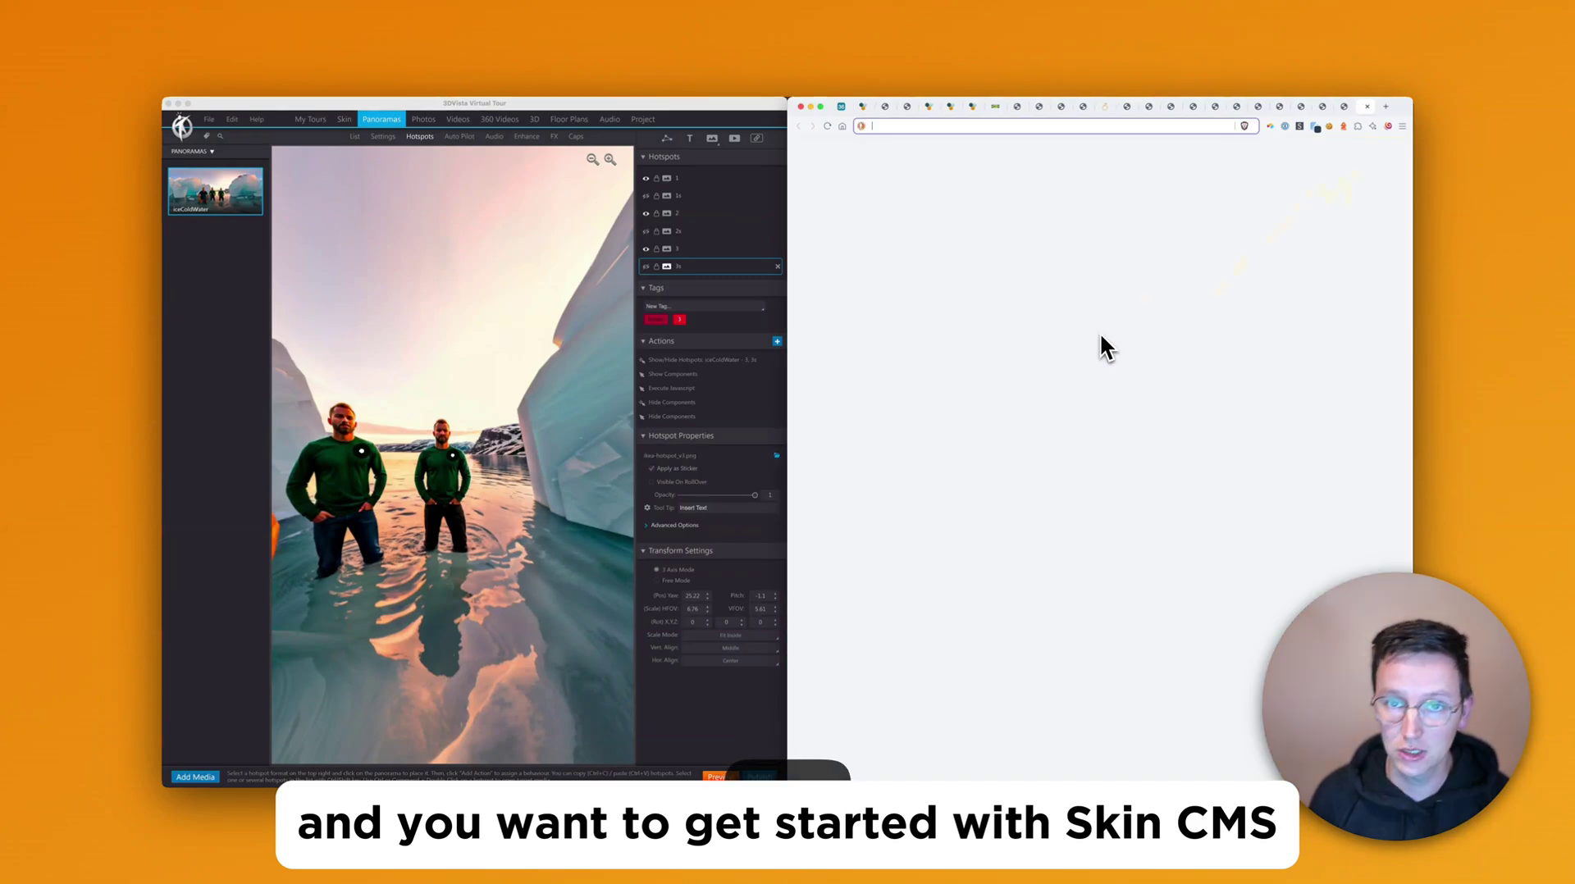
{"action": "type", "text": "skincm"}
{"action": "key", "text": "Down"}
{"action": "key", "text": "Return"}
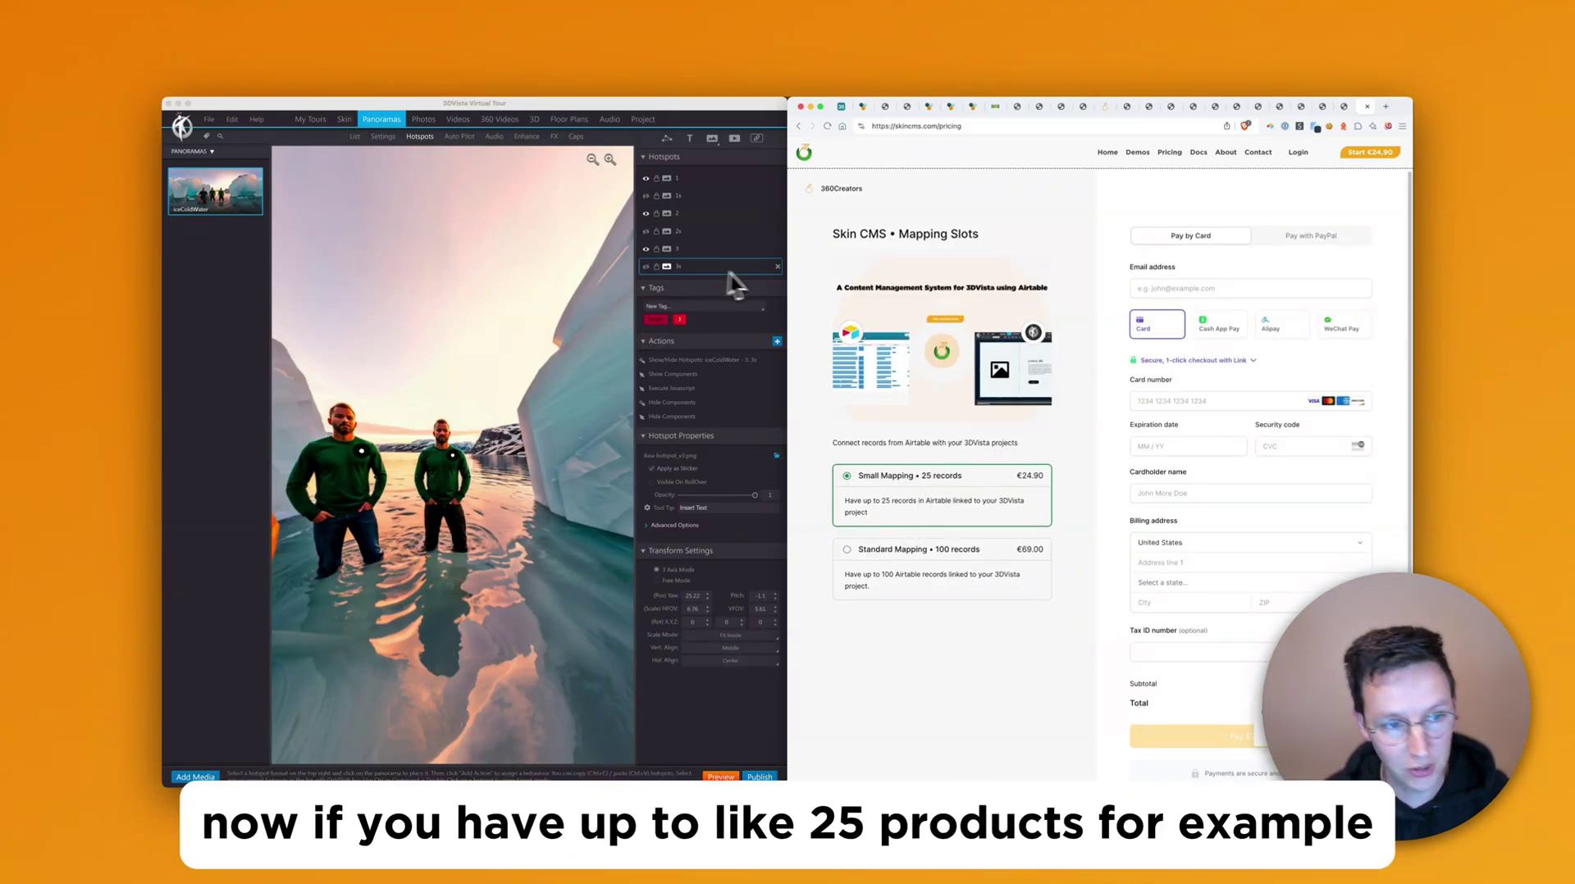
{"action": "left_click", "coordinate": [504, 334]}
{"action": "left_click_drag", "start_coordinate": [504, 333], "coordinate": [418, 376]}
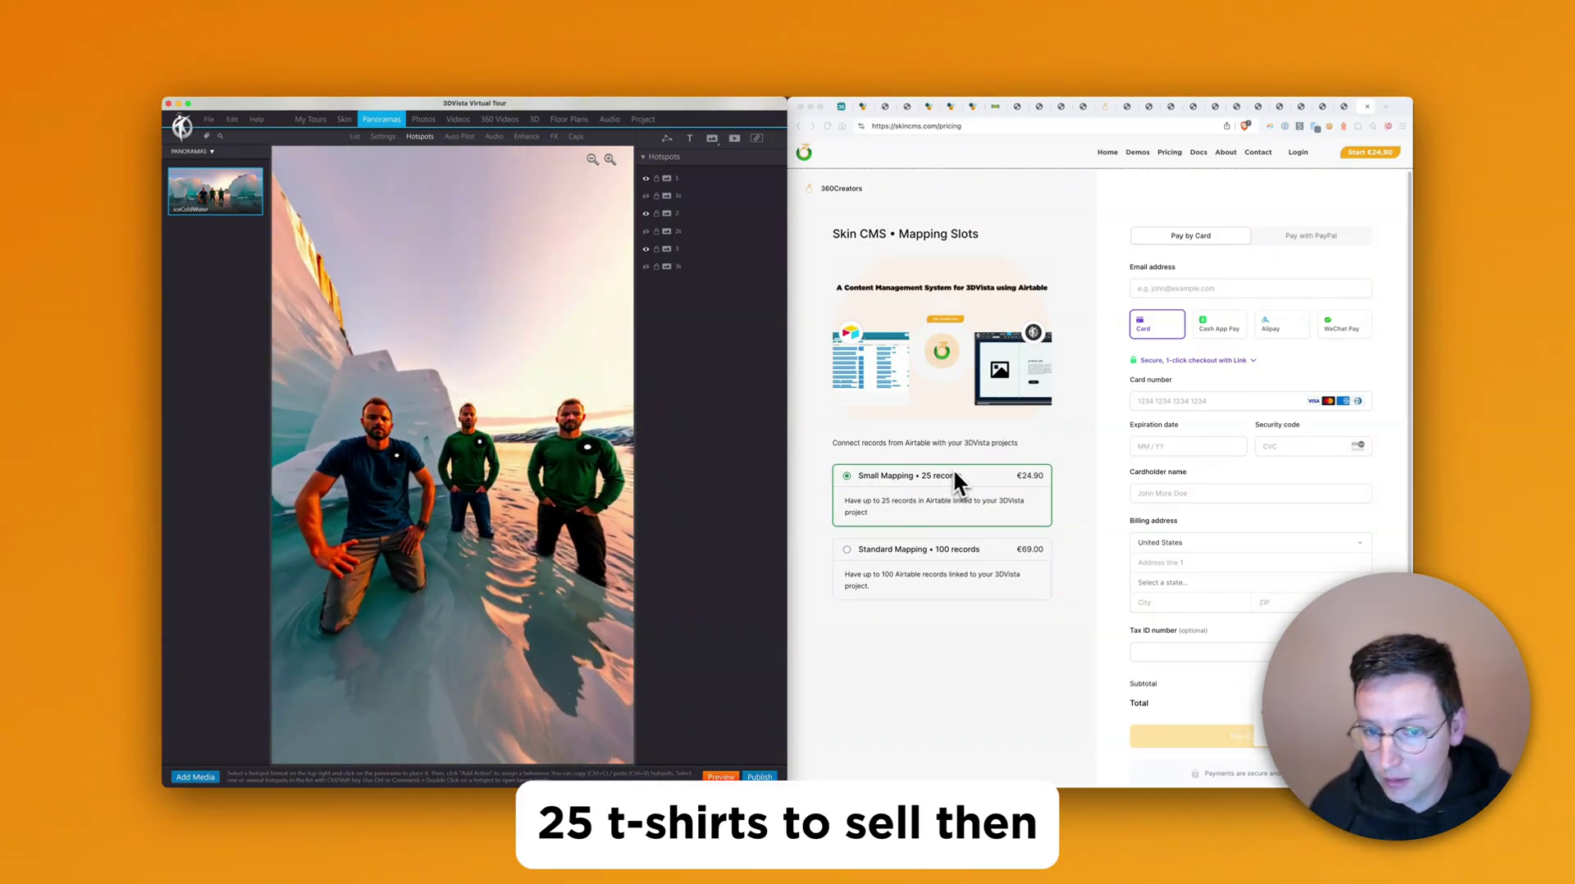